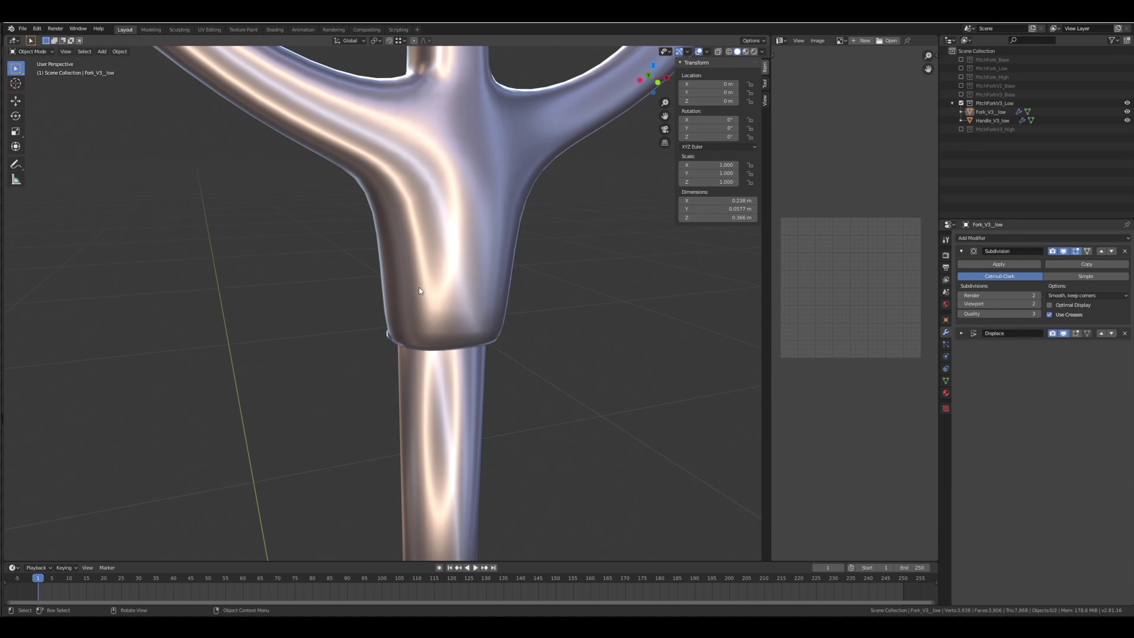
Set the viewport's clip start distance to 0.001 m and check the fork's socket up close
{"action": "left_click", "coordinate": [765, 99]}
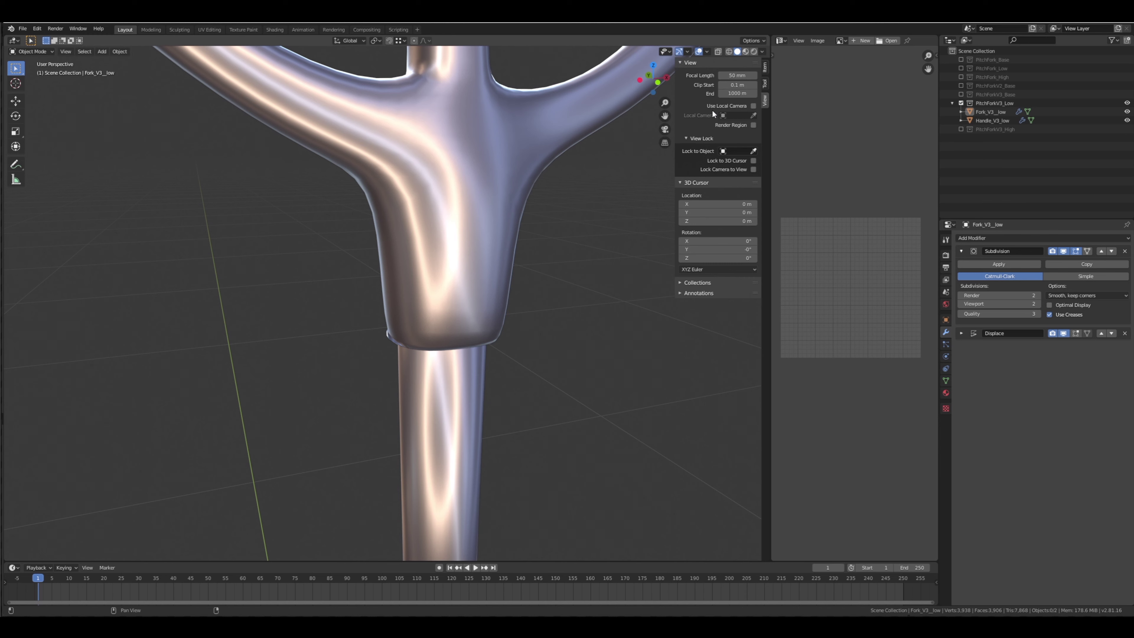
{"action": "left_click", "coordinate": [736, 88]}
{"action": "key", "text": "BackSpace"}
{"action": "key", "text": "Return"}
{"action": "scroll", "coordinate": [335, 312], "scroll_direction": "up", "scroll_amount": 3}
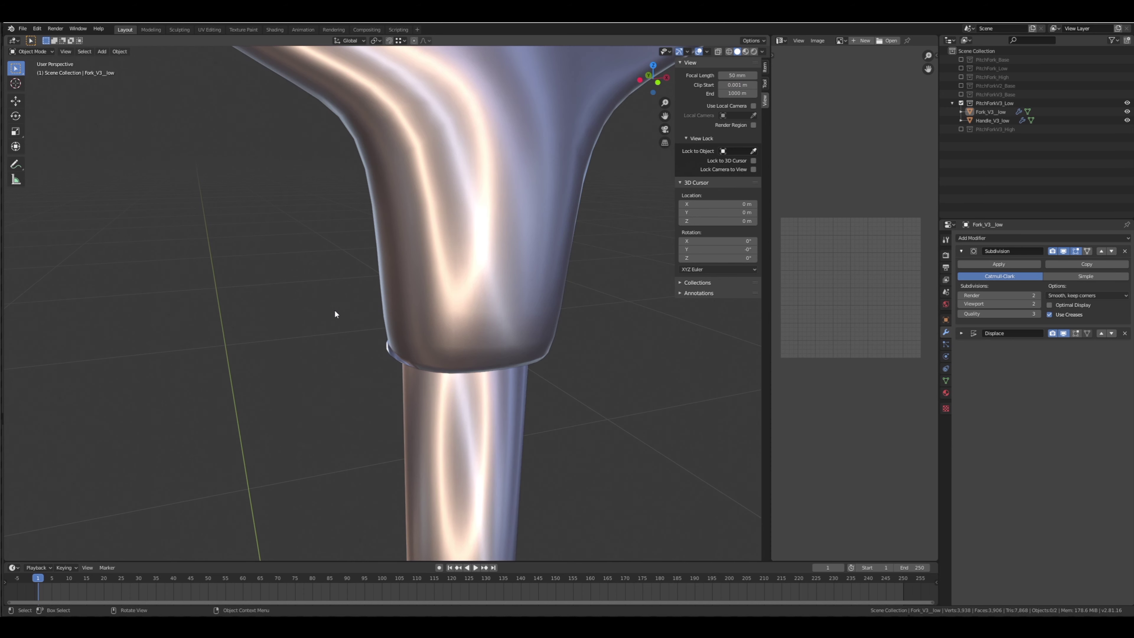
{"action": "scroll", "coordinate": [334, 314], "scroll_direction": "up", "scroll_amount": 1}
{"action": "middle_click_drag", "start_coordinate": [400, 219], "coordinate": [406, 275]}
Compare the socket of Fork_V3__low with its Displace modifier shown and hidden in the viewport
{"action": "left_click", "coordinate": [984, 113]}
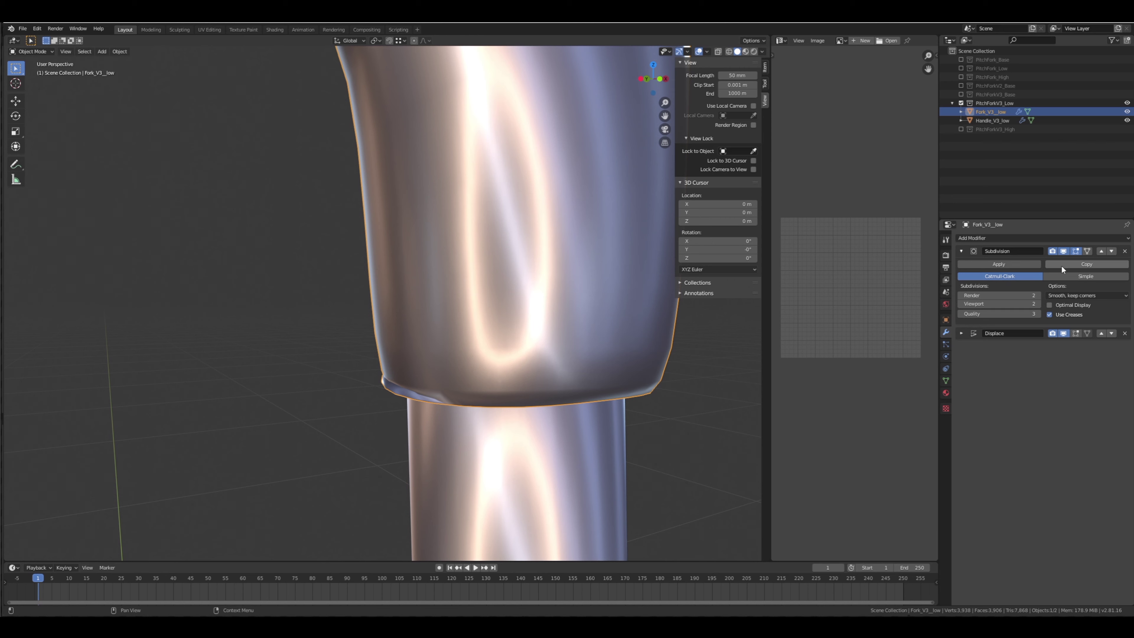
{"action": "left_click", "coordinate": [962, 251]}
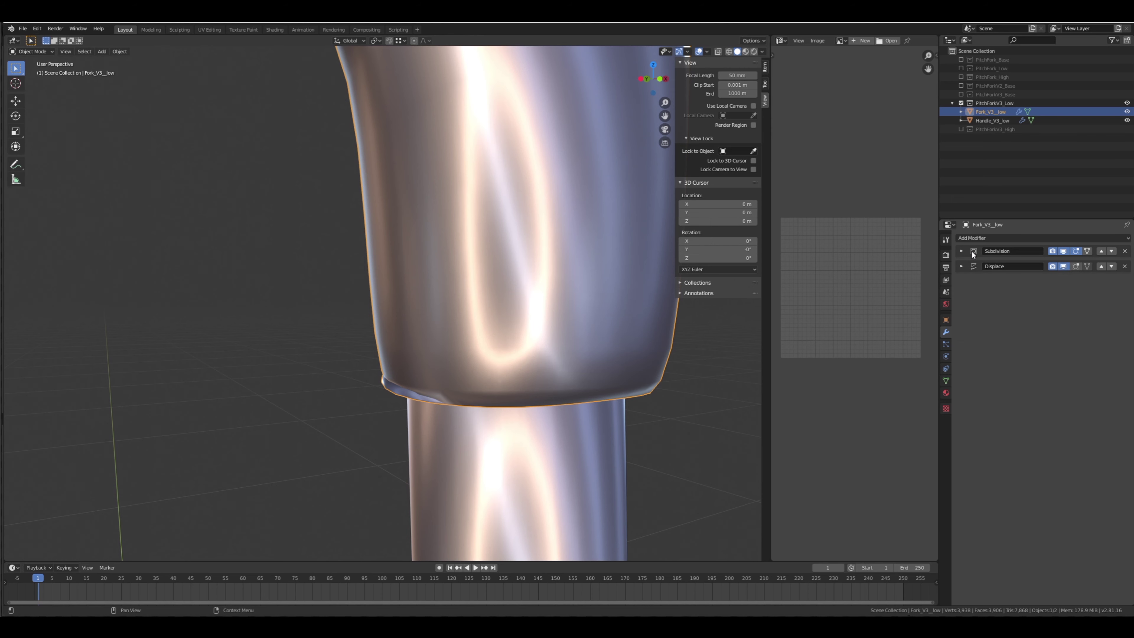
{"action": "left_click", "coordinate": [1063, 266]}
{"action": "left_click", "coordinate": [1063, 266]}
{"action": "left_click", "coordinate": [1063, 267]}
{"action": "left_click", "coordinate": [1062, 267]}
{"action": "left_click", "coordinate": [1062, 266]}
{"action": "scroll", "coordinate": [481, 357], "scroll_direction": "down", "scroll_amount": 4}
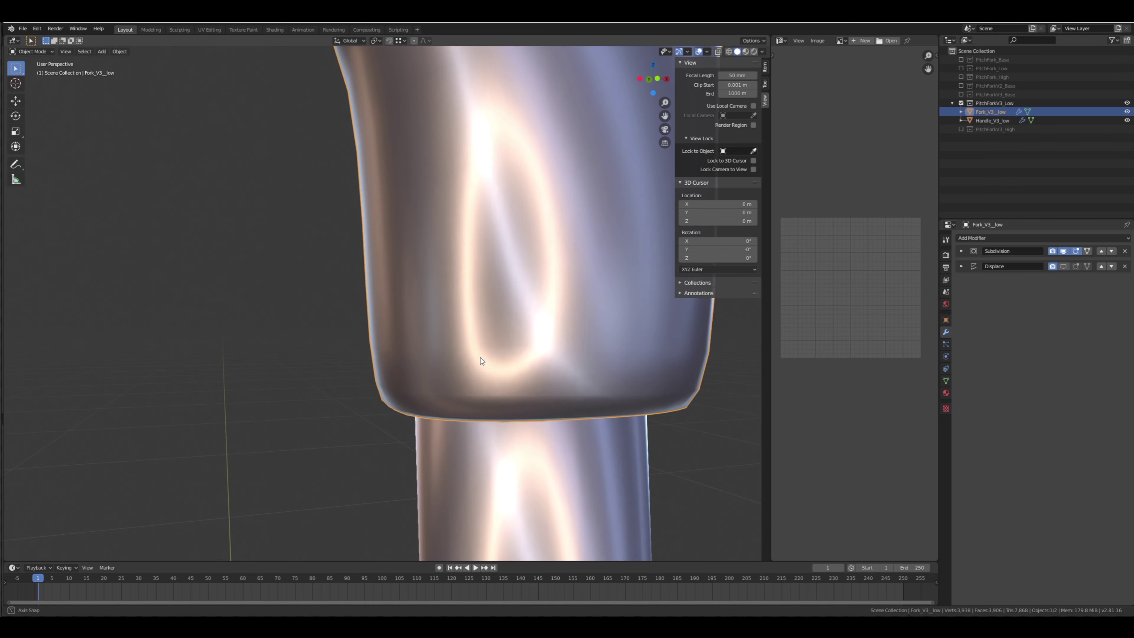
{"action": "mouse_move", "coordinate": [480, 327]}
{"action": "middle_mouse_down"}
{"action": "mouse_move", "coordinate": [471, 294]}
{"action": "mouse_move", "coordinate": [454, 285]}
{"action": "mouse_move", "coordinate": [487, 316]}
{"action": "middle_mouse_up"}
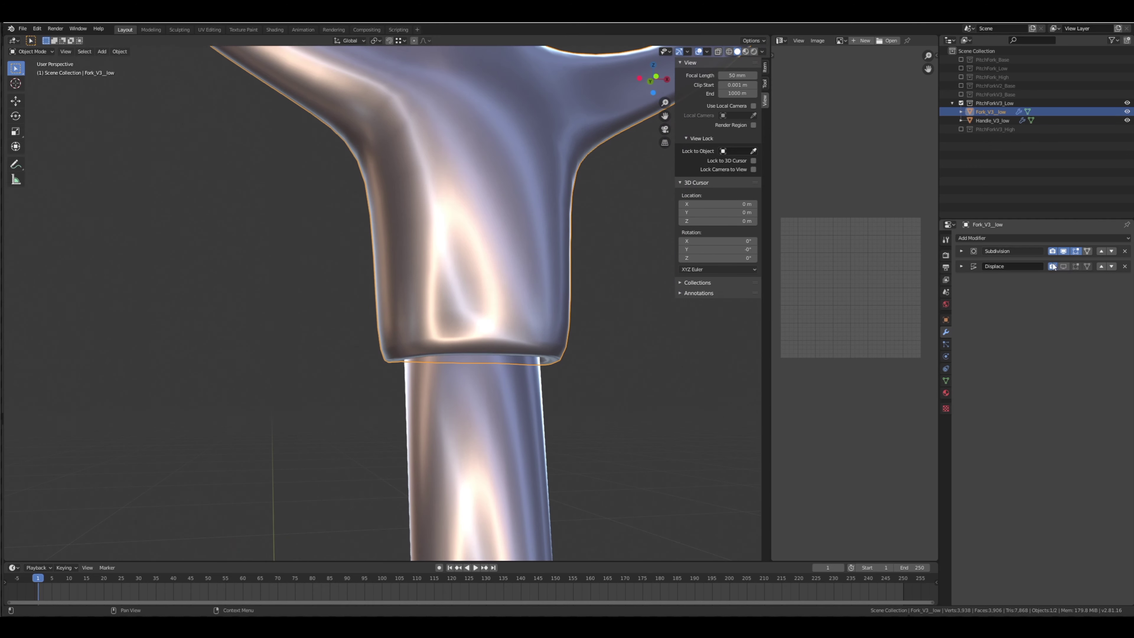
{"action": "left_click", "coordinate": [1064, 267]}
Edit the Fork_V3__low mesh and move the outer corner vertex at the socket's lower edge about 0.004 m outward along X
{"action": "key", "text": "Tab"}
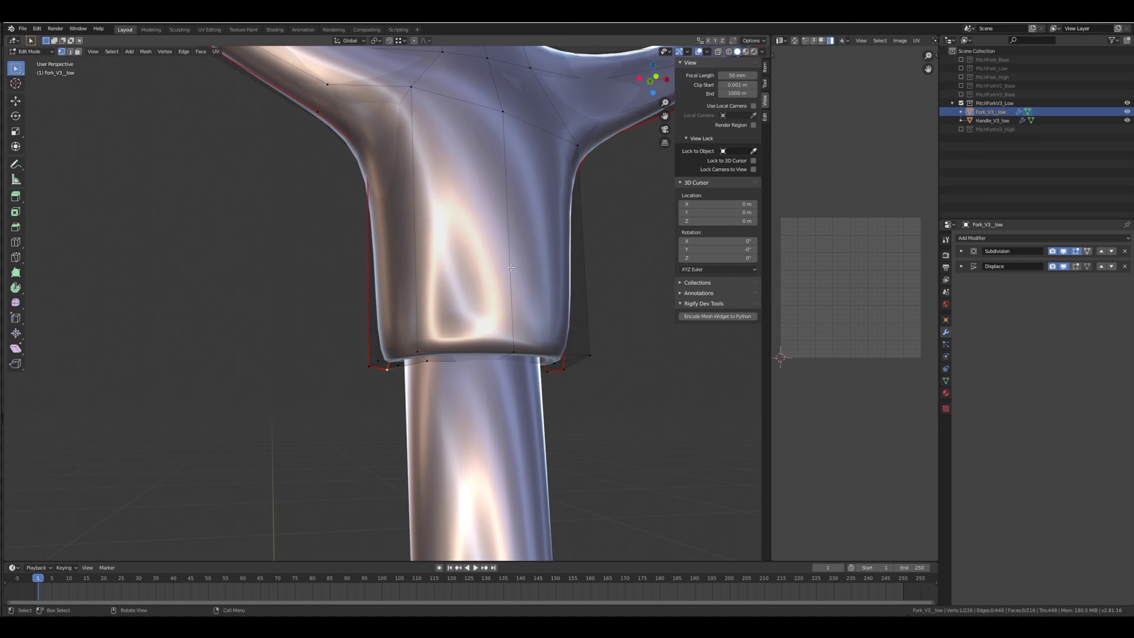
{"action": "middle_click_drag", "start_coordinate": [510, 267], "coordinate": [503, 294]}
{"action": "left_click", "coordinate": [377, 364]}
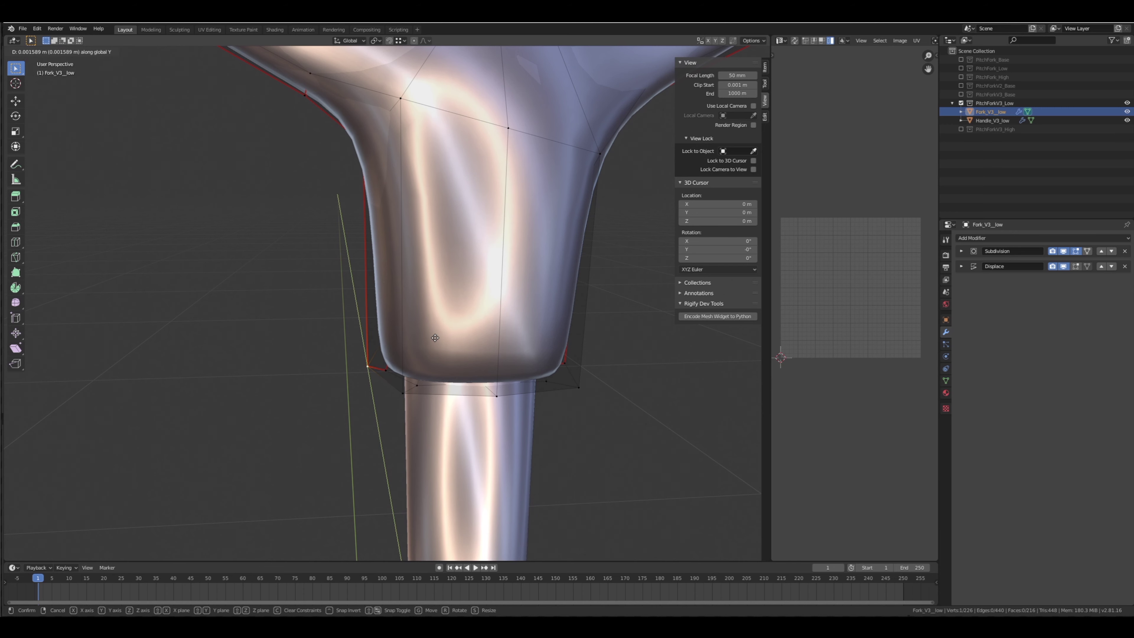
{"action": "key", "text": "g"}
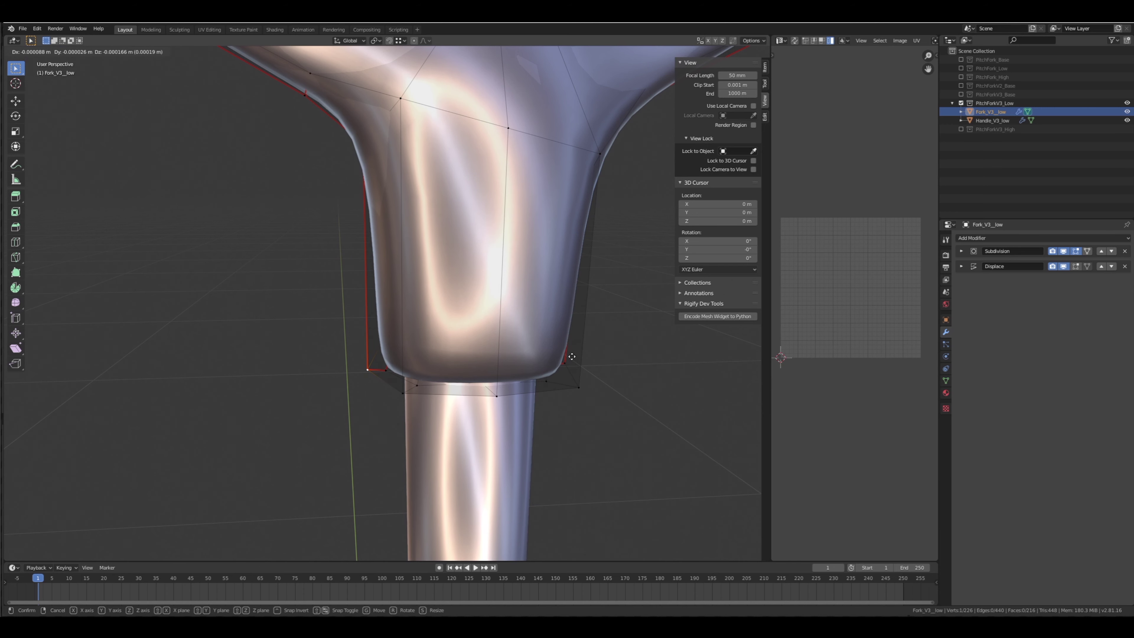
{"action": "key", "text": "x"}
{"action": "left_click", "coordinate": [554, 362]}
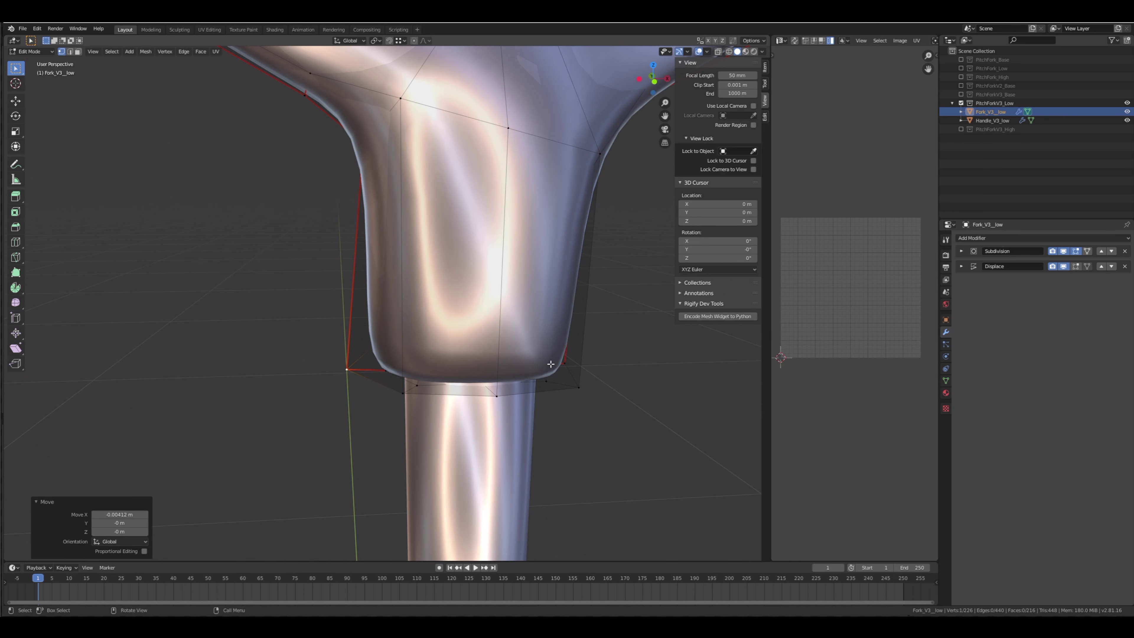
{"action": "middle_click_drag", "start_coordinate": [552, 365], "coordinate": [563, 233]}
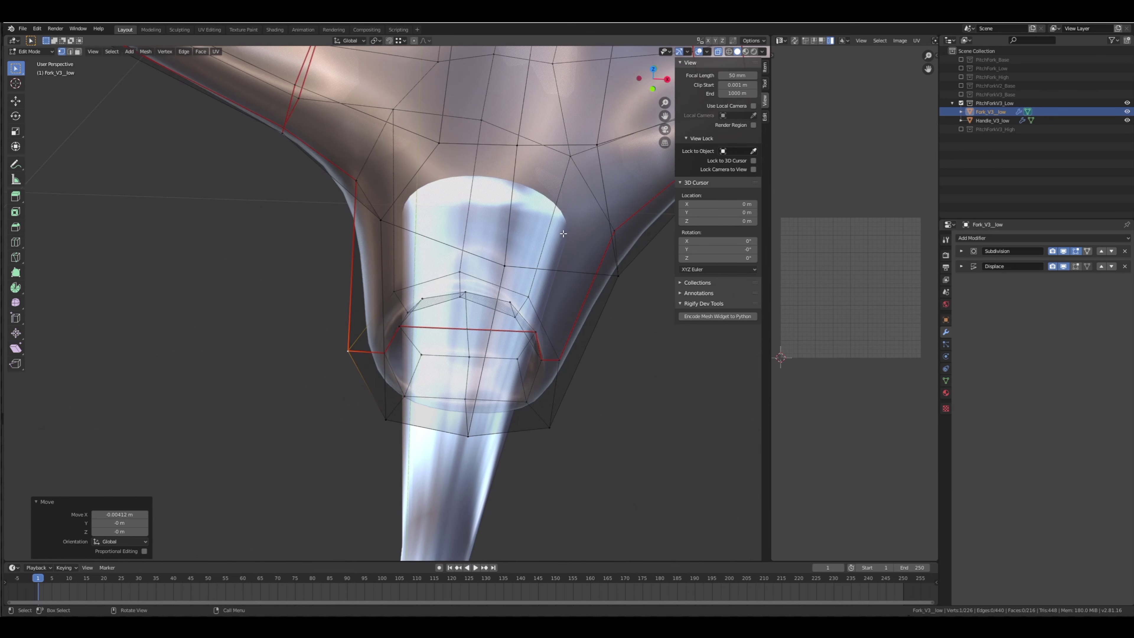
Select the inner edge loop of the socket opening and shift it along the Z axis
{"action": "left_click", "coordinate": [440, 357], "text": "alt"}
{"action": "middle_click_drag", "start_coordinate": [437, 348], "coordinate": [459, 267]}
{"action": "key", "text": "ctrl+KP_Add"}
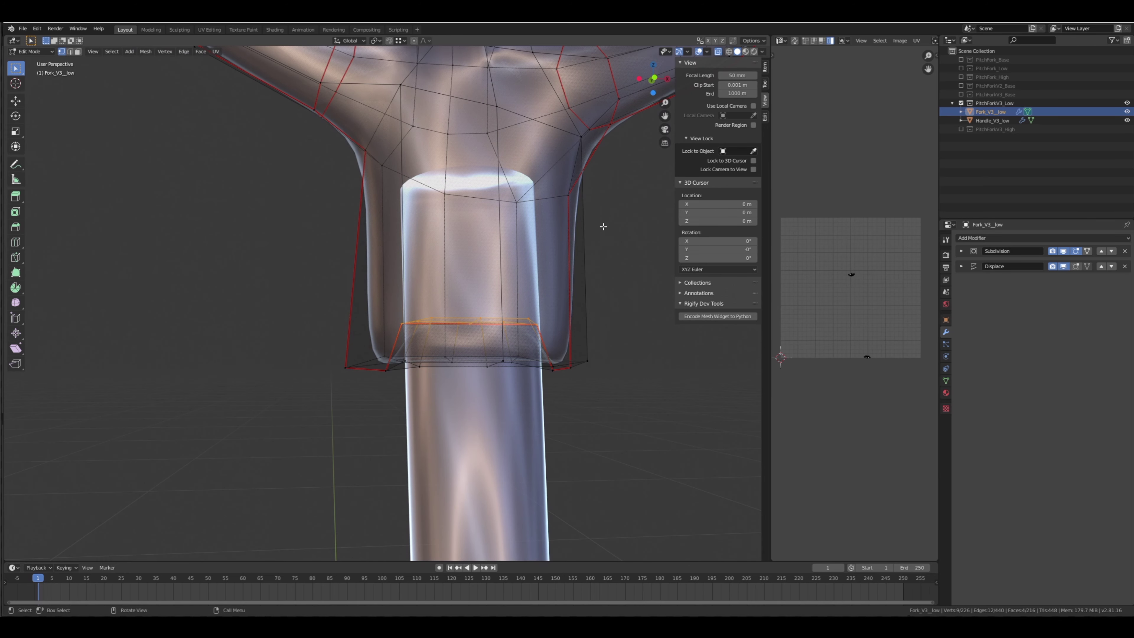
{"action": "key", "text": "g"}
{"action": "key", "text": "z"}
{"action": "left_click", "coordinate": [592, 249]}
Move the edge loop on the socket's bottom rim up about 0.0024 m along Z and check it with X-ray off and on
{"action": "middle_click_drag", "start_coordinate": [521, 273], "coordinate": [472, 314]}
{"action": "left_click", "coordinate": [419, 387], "text": "alt"}
{"action": "middle_click_drag", "start_coordinate": [489, 365], "coordinate": [486, 353]}
{"action": "key", "text": "g"}
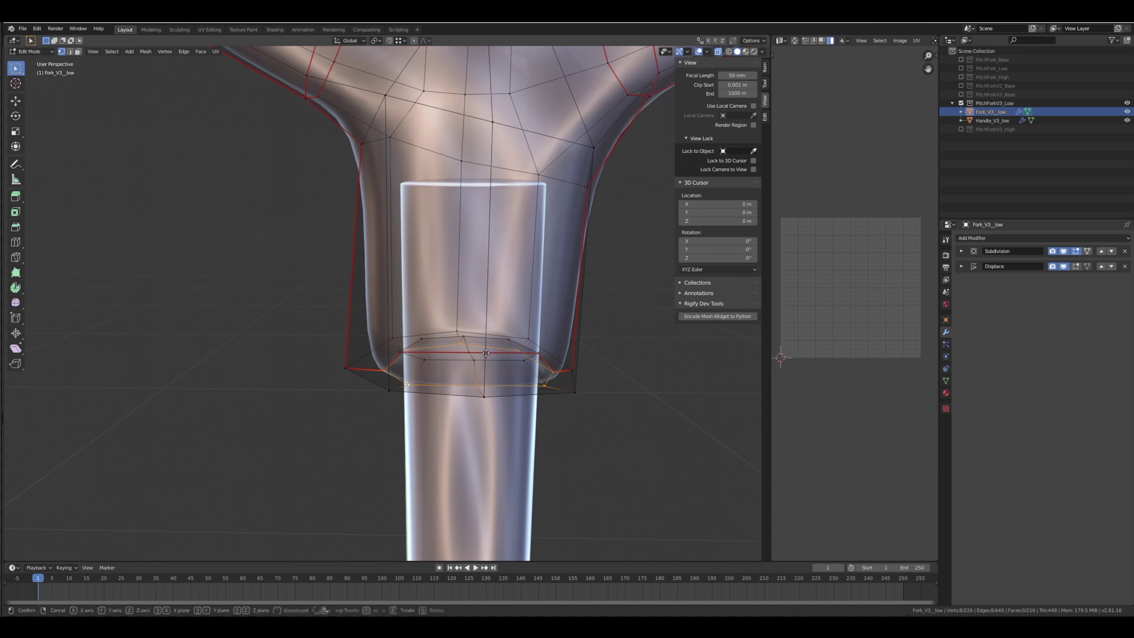
{"action": "key", "text": "z"}
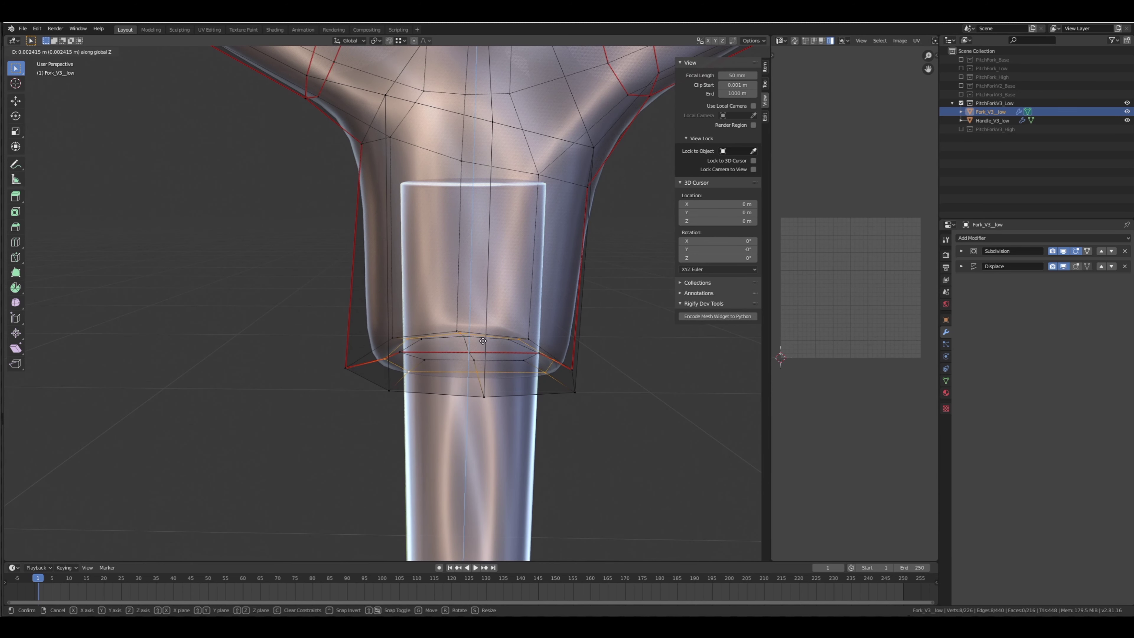
{"action": "left_click", "coordinate": [483, 339]}
{"action": "middle_click_drag", "start_coordinate": [483, 333], "coordinate": [491, 271]}
{"action": "left_click", "coordinate": [720, 51]}
{"action": "scroll", "coordinate": [489, 283], "scroll_direction": "up", "scroll_amount": 1}
{"action": "left_click", "coordinate": [719, 54]}
{"action": "left_click", "coordinate": [719, 54]}
Nudge the outer corner vertex at the socket's lower edge along the X axis
{"action": "middle_click_drag", "start_coordinate": [447, 335], "coordinate": [383, 355]}
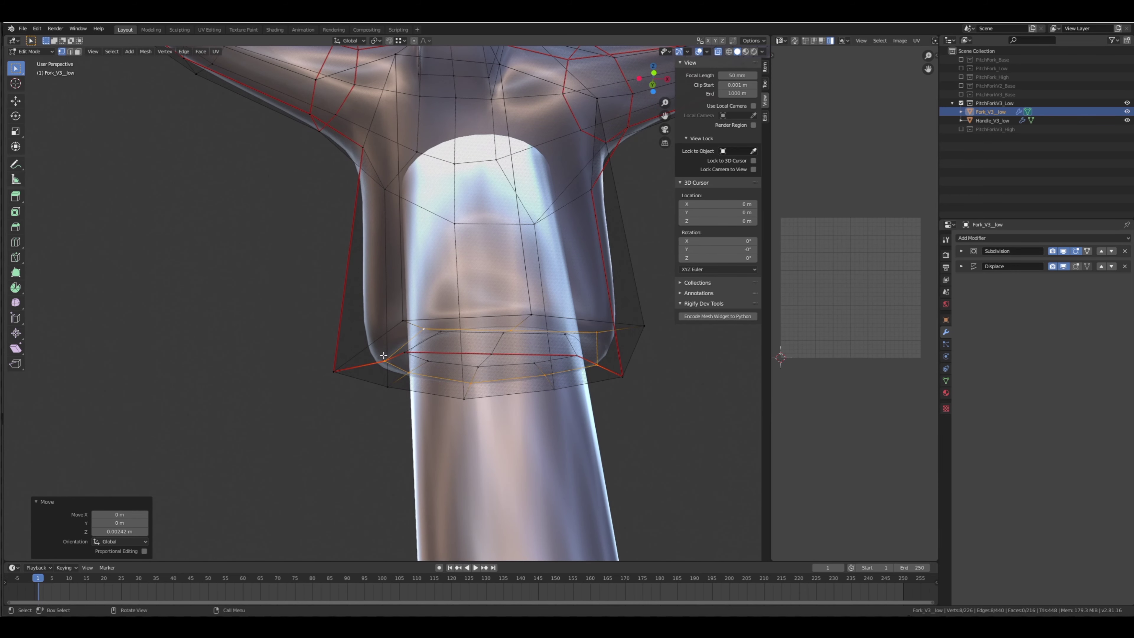
{"action": "left_click", "coordinate": [336, 370]}
{"action": "key", "text": "g"}
{"action": "key", "text": "x"}
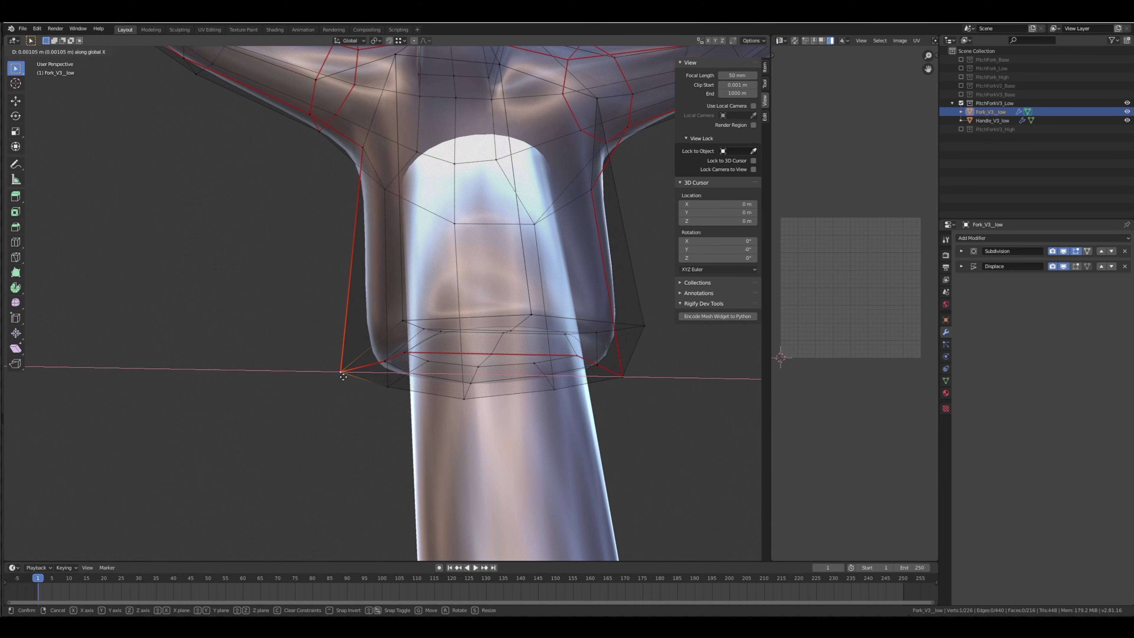
{"action": "left_click", "coordinate": [328, 377]}
{"action": "middle_click_drag", "start_coordinate": [386, 346], "coordinate": [393, 379]}
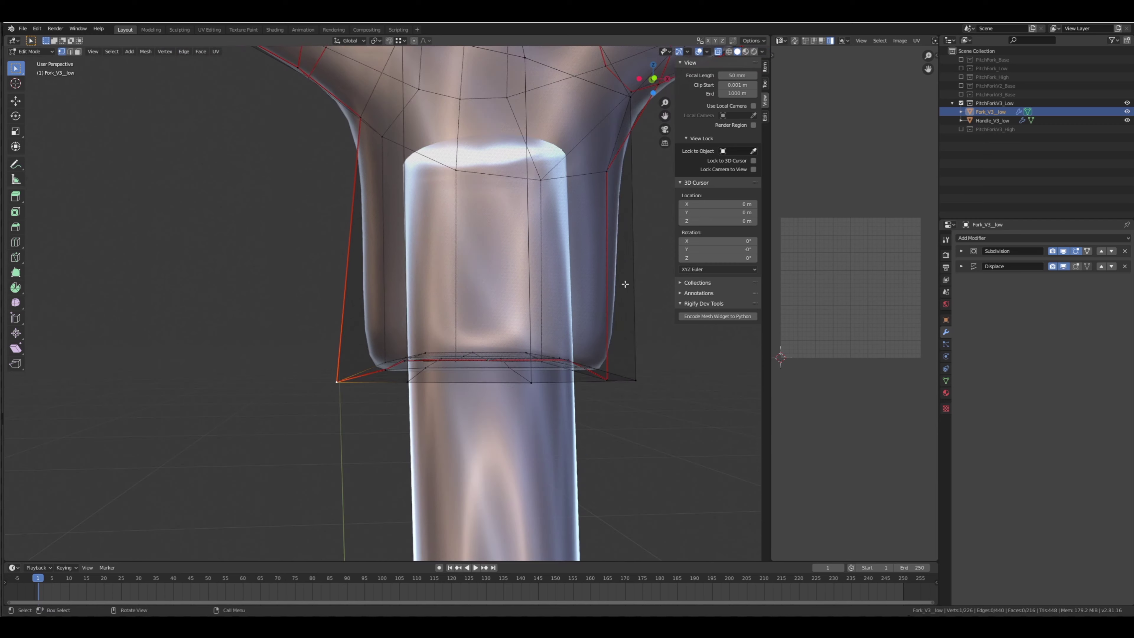
Turn off X-ray, return the fork to Object Mode and deselect it
{"action": "left_click", "coordinate": [718, 51]}
{"action": "middle_click_drag", "start_coordinate": [493, 298], "coordinate": [521, 311]}
{"action": "key", "text": "Tab"}
{"action": "left_click", "coordinate": [333, 330]}
Toggle the fork's Displace modifier display to check the reshaped socket, and inspect the whole pitchfork
{"action": "left_click", "coordinate": [1063, 266]}
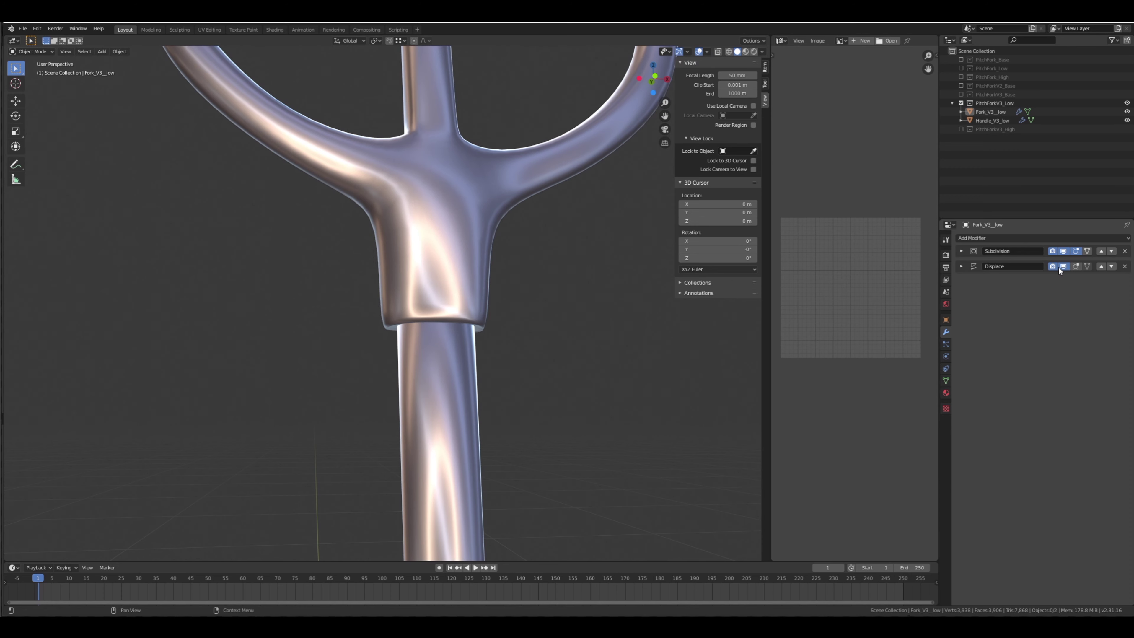
{"action": "left_click", "coordinate": [1060, 267]}
{"action": "left_click", "coordinate": [1060, 267]}
{"action": "middle_click_drag", "start_coordinate": [474, 256], "coordinate": [443, 272]}
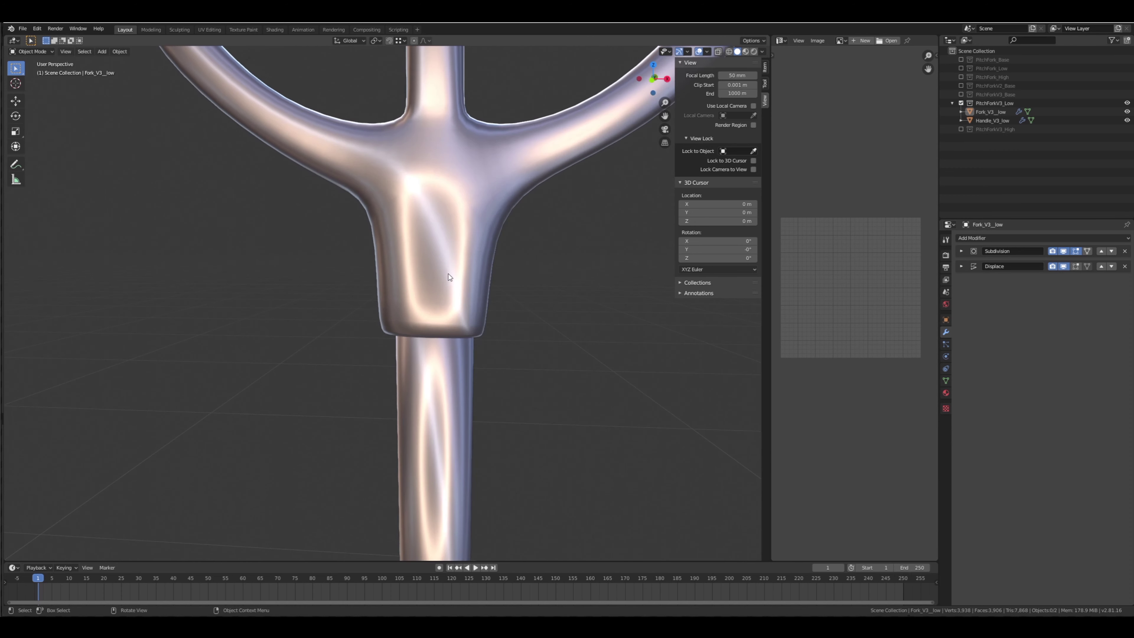
{"action": "scroll", "coordinate": [443, 272], "scroll_direction": "down", "scroll_amount": 8}
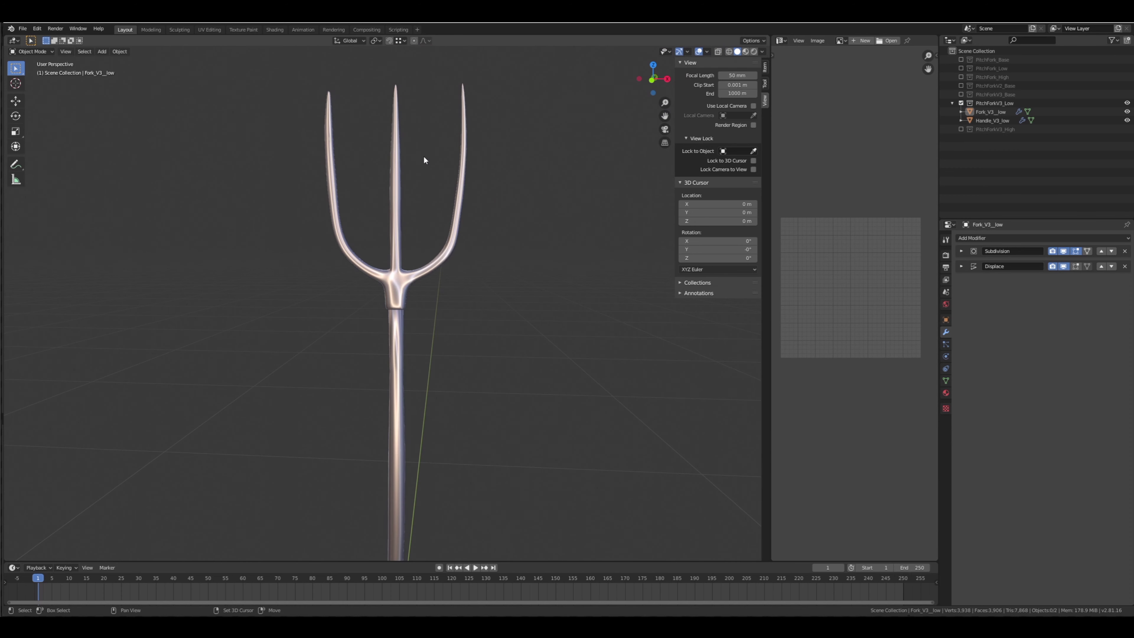
{"action": "middle_click_drag", "start_coordinate": [423, 157], "coordinate": [425, 179], "text": "shift"}
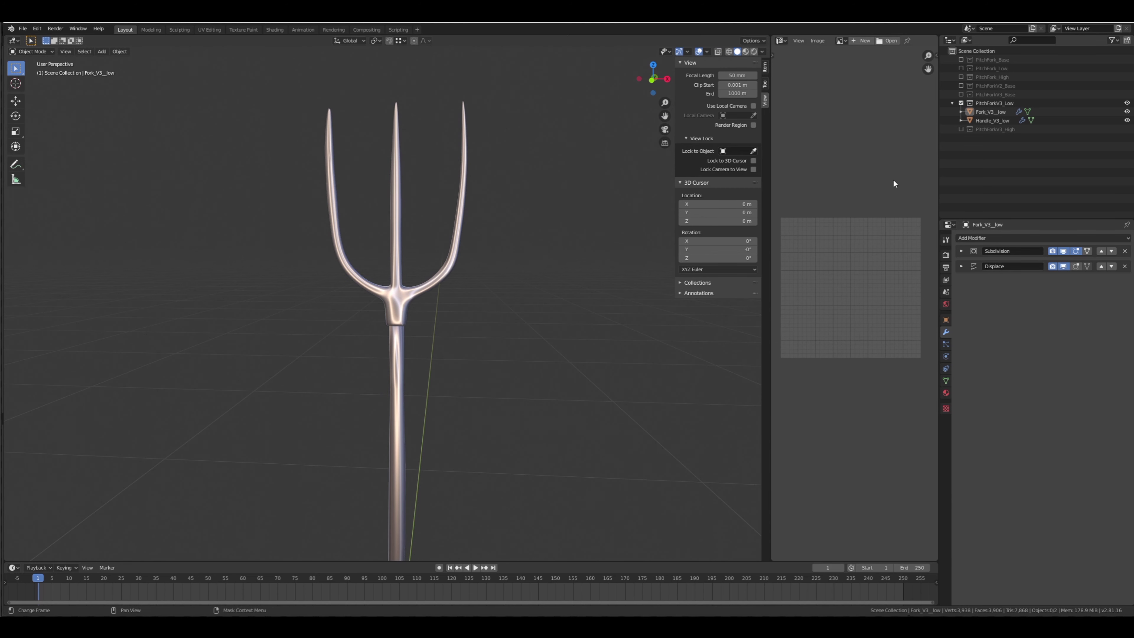
Enable the PitchForkV3_Base and PitchForkV3_High collections and delete Fork_V3__high
{"action": "left_click", "coordinate": [992, 111]}
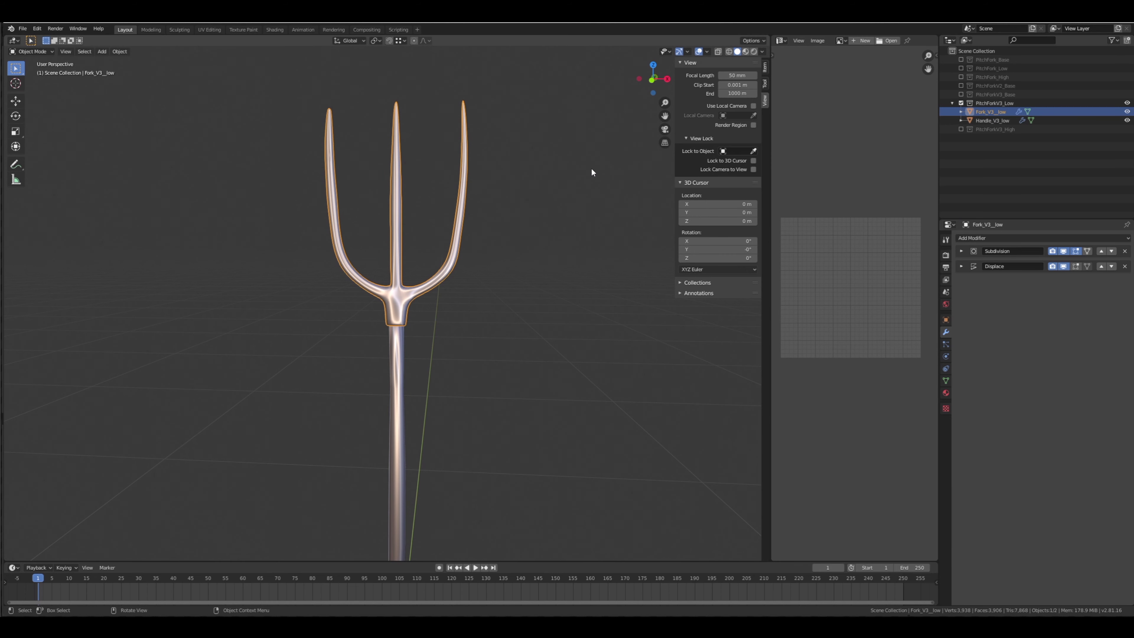
{"action": "scroll", "coordinate": [594, 166], "scroll_direction": "up", "scroll_amount": 2}
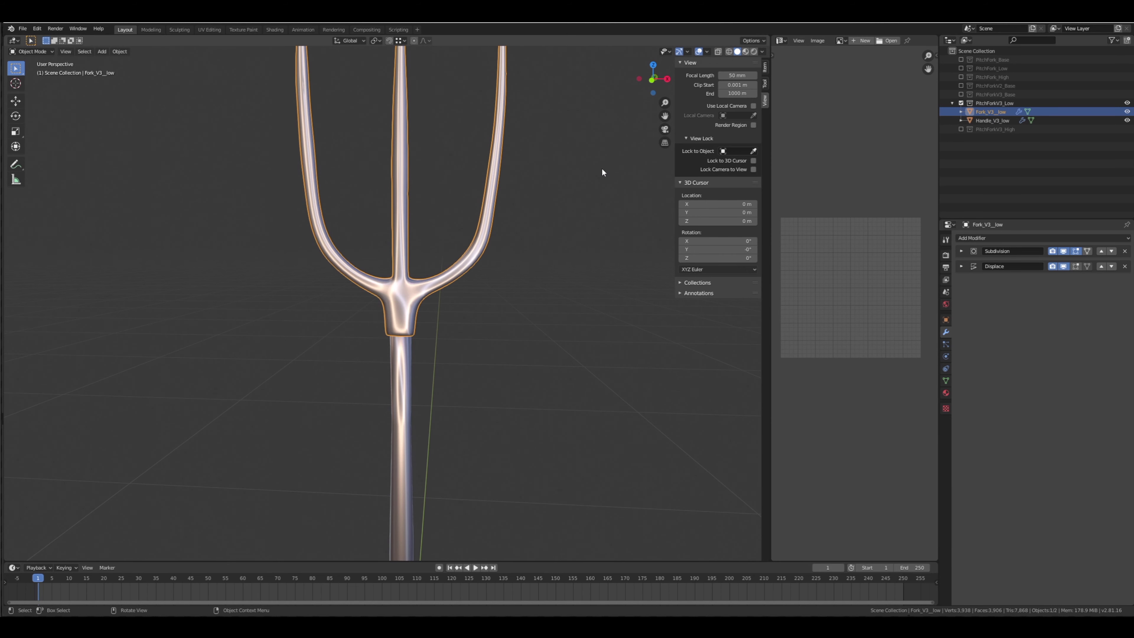
{"action": "left_click", "coordinate": [961, 94]}
{"action": "left_click", "coordinate": [961, 129]}
{"action": "left_click", "coordinate": [983, 139]}
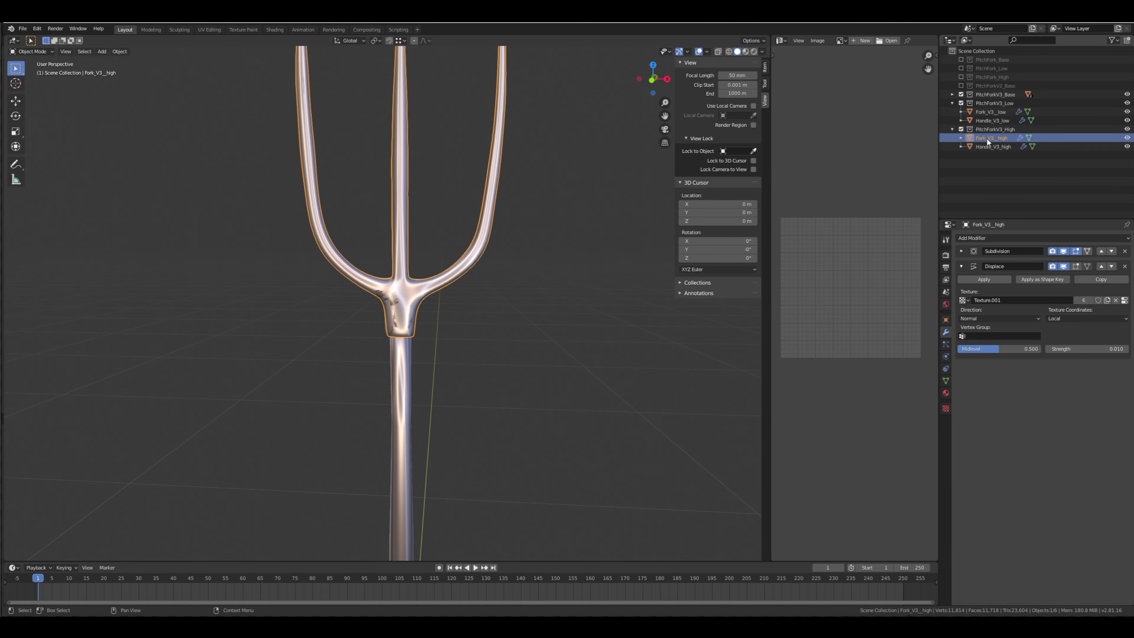
{"action": "right_click", "coordinate": [981, 137]}
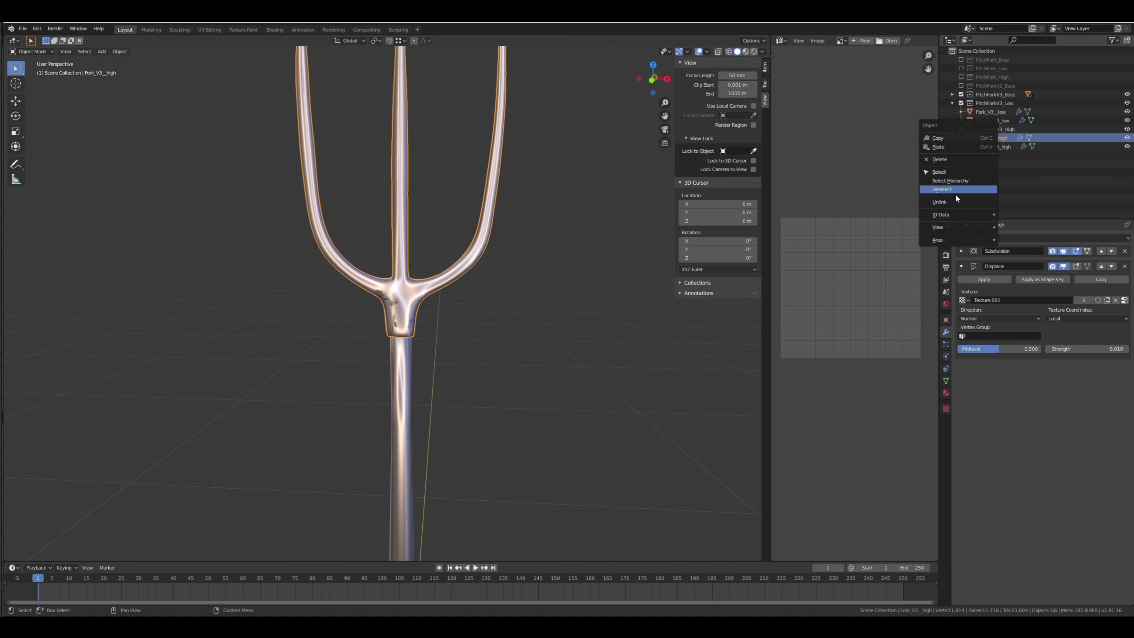
{"action": "left_click", "coordinate": [945, 159]}
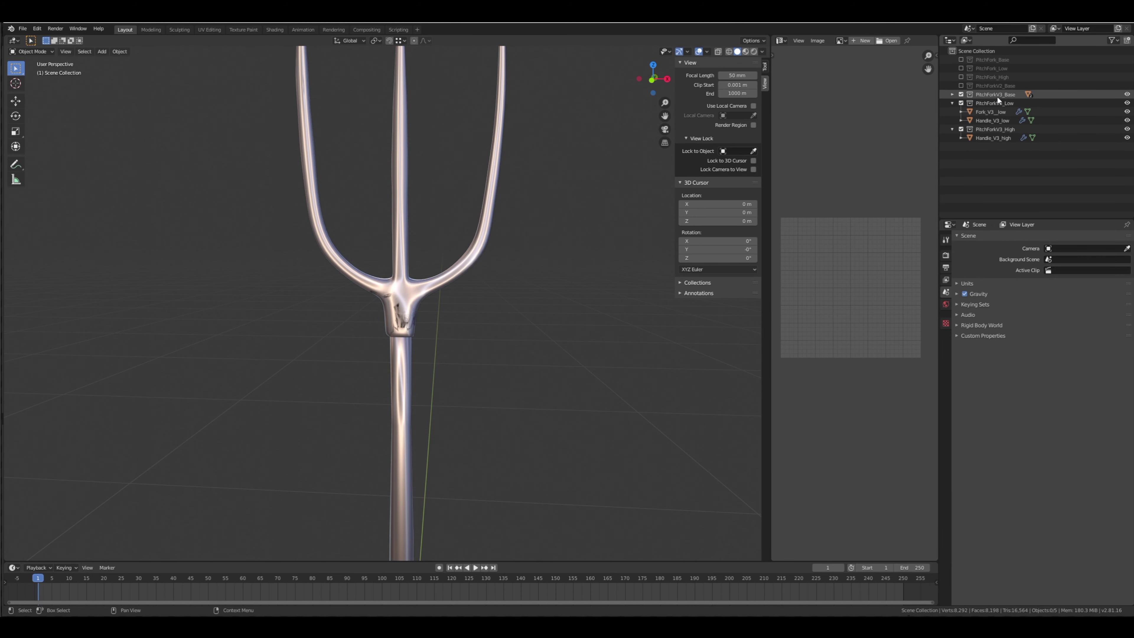
Expand the PitchForkV3_Base collection and delete its old fork object
{"action": "left_click", "coordinate": [953, 95]}
{"action": "left_click", "coordinate": [984, 103]}
{"action": "right_click", "coordinate": [983, 100]}
{"action": "left_click", "coordinate": [981, 105]}
Duplicate Fork_V3__low in place and move the copy into the PitchForkV3_Base collection
{"action": "left_click", "coordinate": [990, 120]}
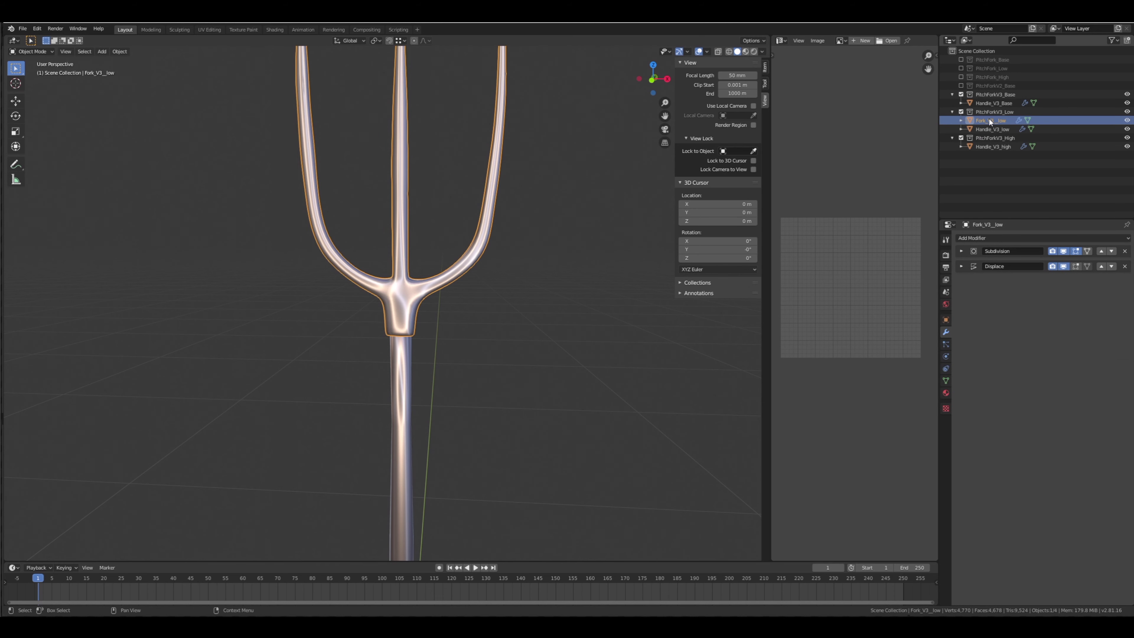
{"action": "right_click", "coordinate": [989, 120]}
{"action": "key", "text": "shift+d"}
{"action": "key", "text": "Escape"}
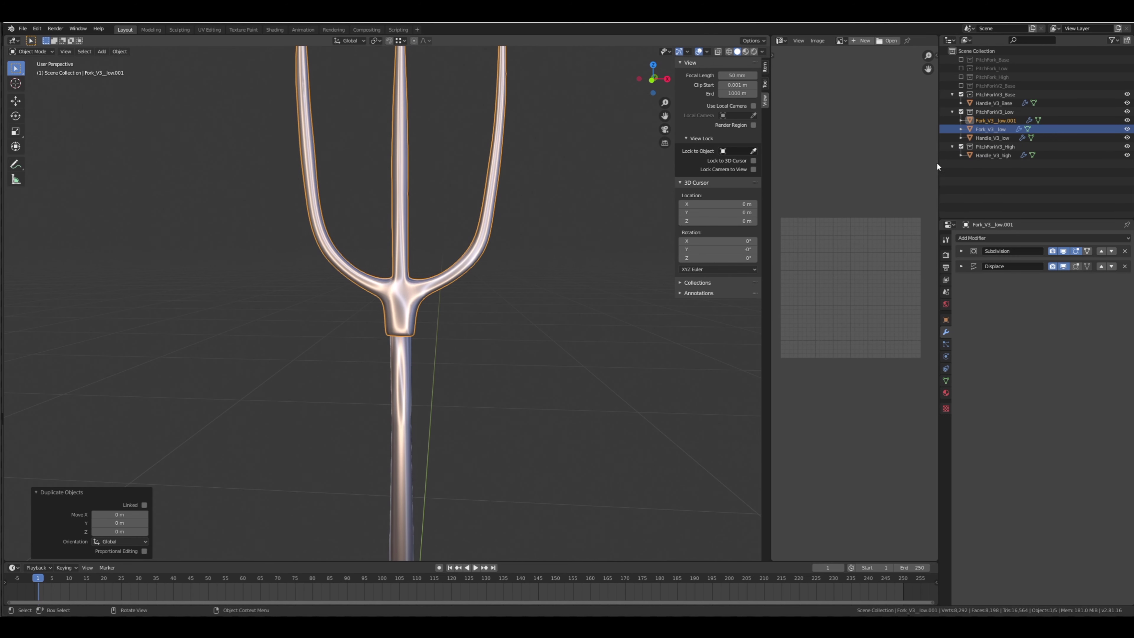
{"action": "left_click_drag", "start_coordinate": [990, 119], "coordinate": [990, 102]}
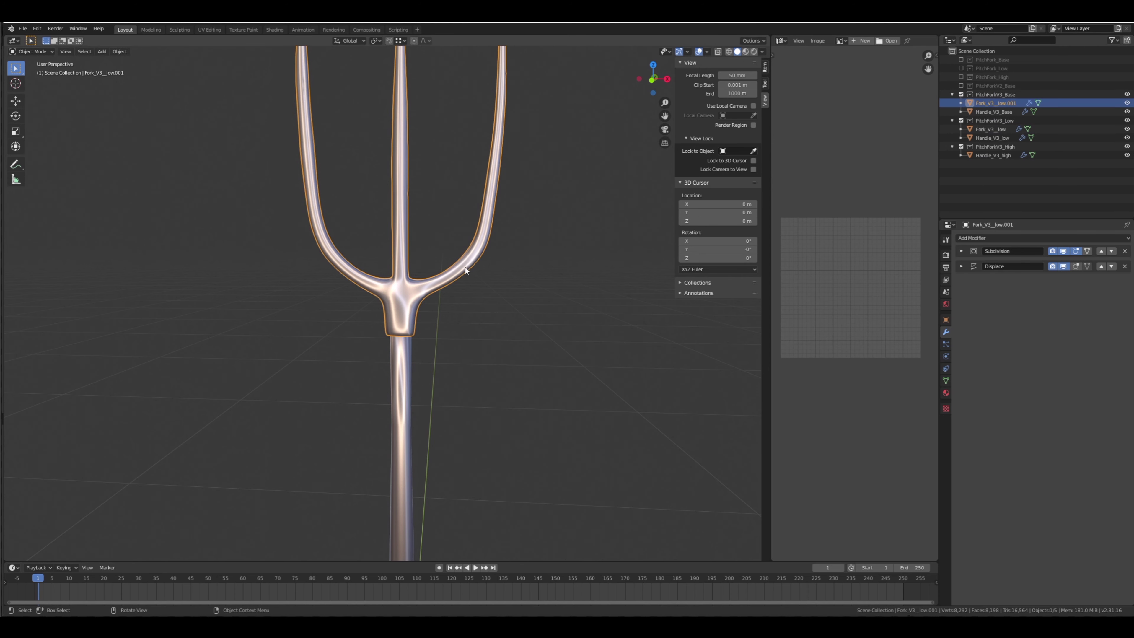
Duplicate the fork in PitchForkV3_Base in place and move the new copy into the PitchForkV3_High collection
{"action": "key", "text": "shift+d"}
{"action": "right_click", "coordinate": [544, 260]}
{"action": "left_click_drag", "start_coordinate": [996, 112], "coordinate": [990, 156]}
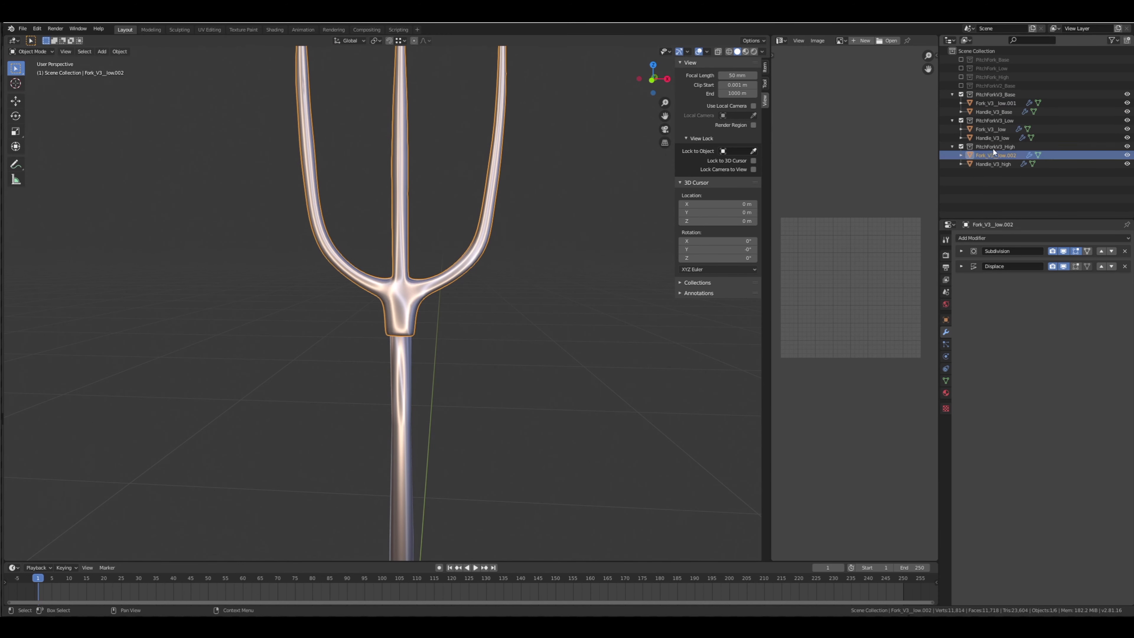
Rename the fork copy in the PitchForkV3_Base collection to Fork_V3__Base
{"action": "left_click", "coordinate": [990, 128]}
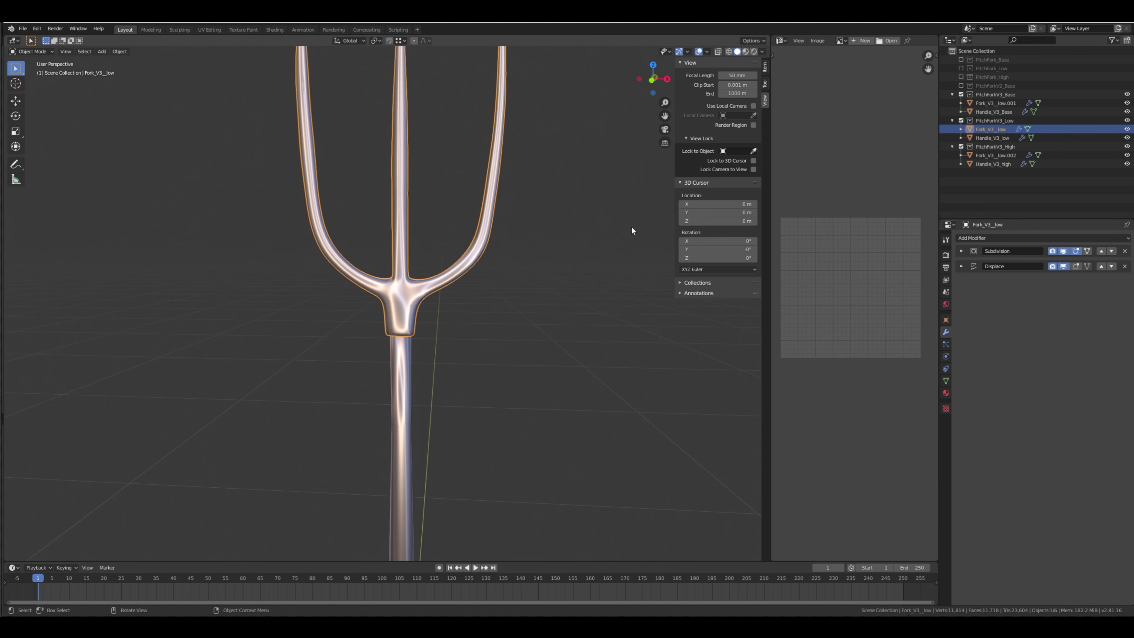
{"action": "left_click", "coordinate": [995, 104]}
{"action": "double_click", "coordinate": [1012, 102]}
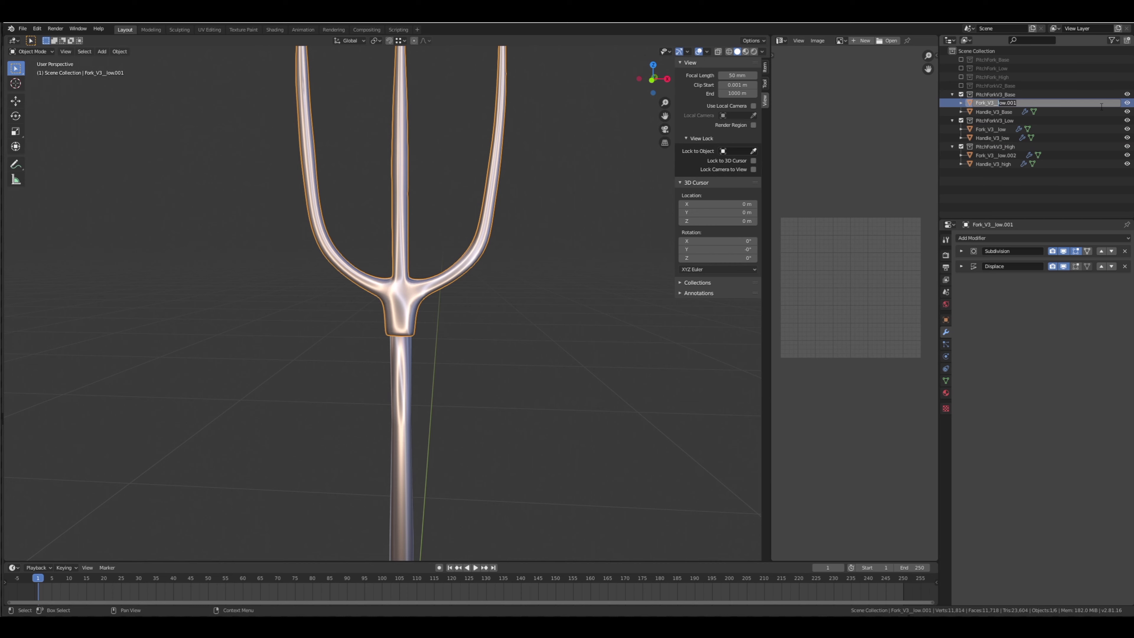
{"action": "type", "text": "Base"}
{"action": "key", "text": "Return"}
Rename the fork copy in the PitchForkV3_High collection to Fork_V3_high
{"action": "left_click", "coordinate": [1006, 157]}
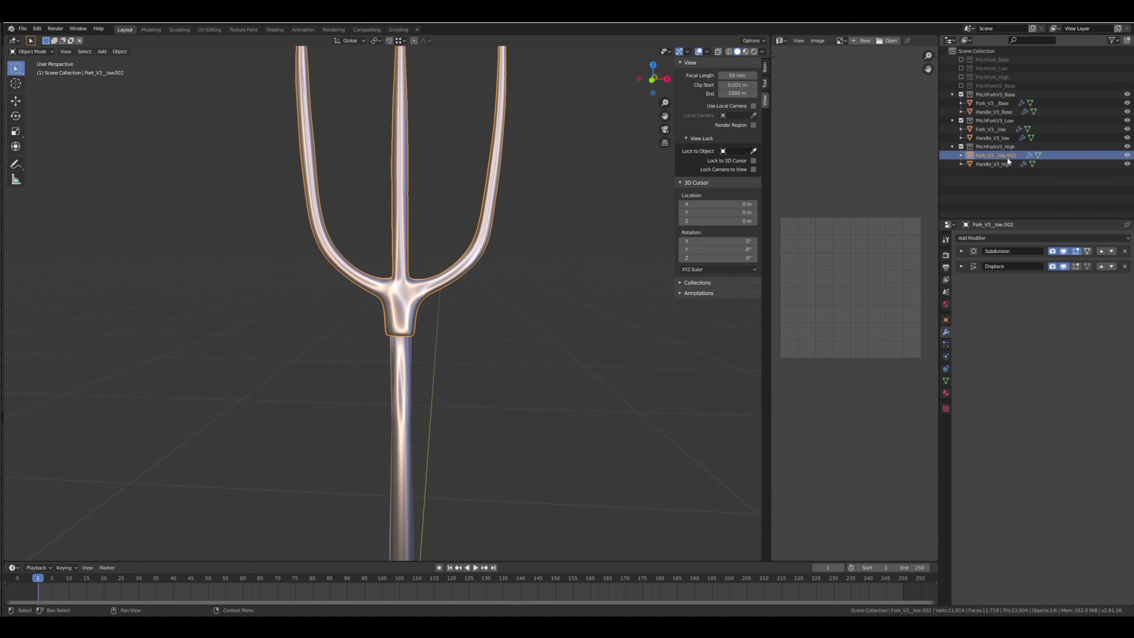
{"action": "double_click", "coordinate": [1011, 156]}
{"action": "left_click_drag", "start_coordinate": [1024, 154], "coordinate": [997, 155]}
{"action": "type", "text": "l"}
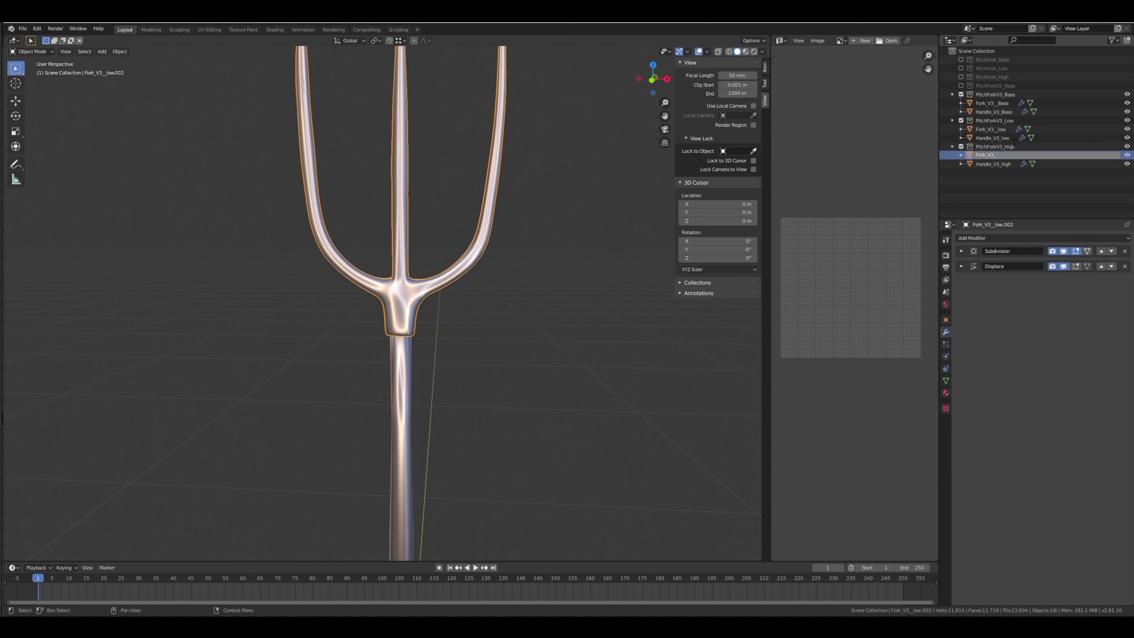
{"action": "type", "text": "igh"}
{"action": "key", "text": "Return"}
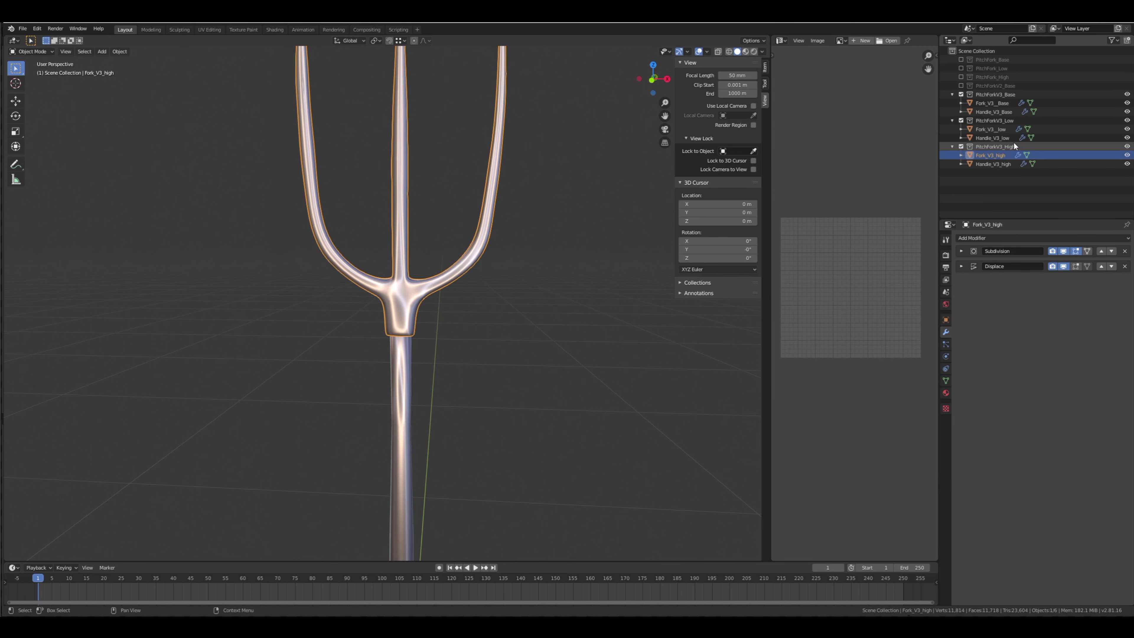
Display the pitchfork in material preview shading and exclude the PitchForkV3_Low and PitchForkV3_Base collections from the view layer
{"action": "key", "text": "Tab"}
{"action": "key", "text": "Tab"}
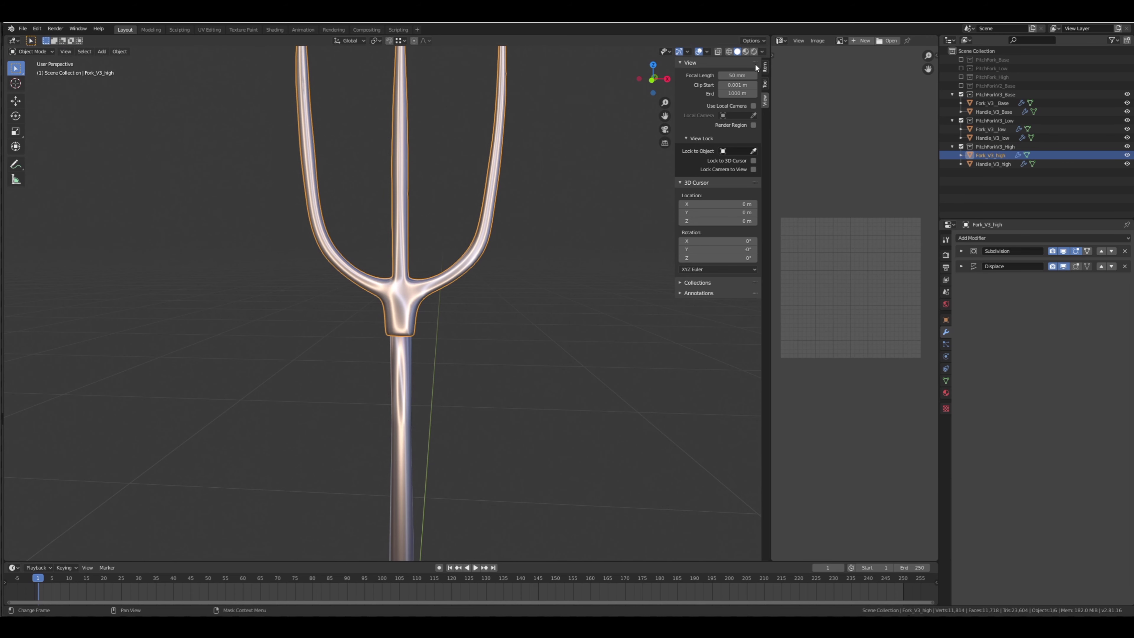
{"action": "left_click", "coordinate": [745, 52]}
{"action": "scroll", "coordinate": [473, 181], "scroll_direction": "down", "scroll_amount": 3}
{"action": "left_click", "coordinate": [494, 206]}
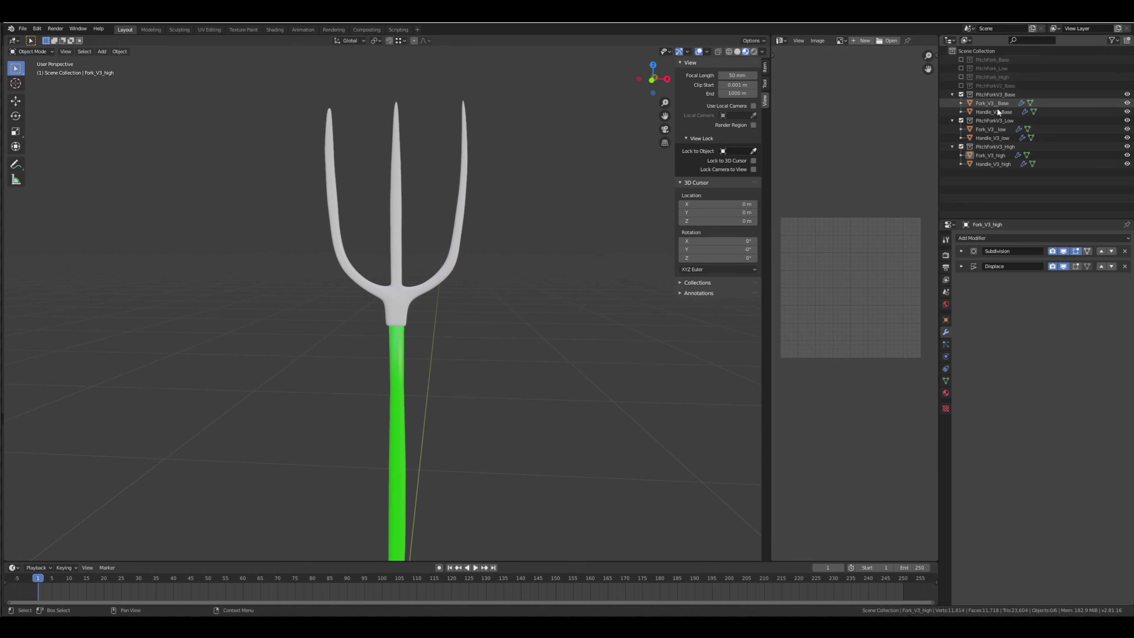
{"action": "left_click", "coordinate": [961, 121]}
{"action": "left_click", "coordinate": [960, 95]}
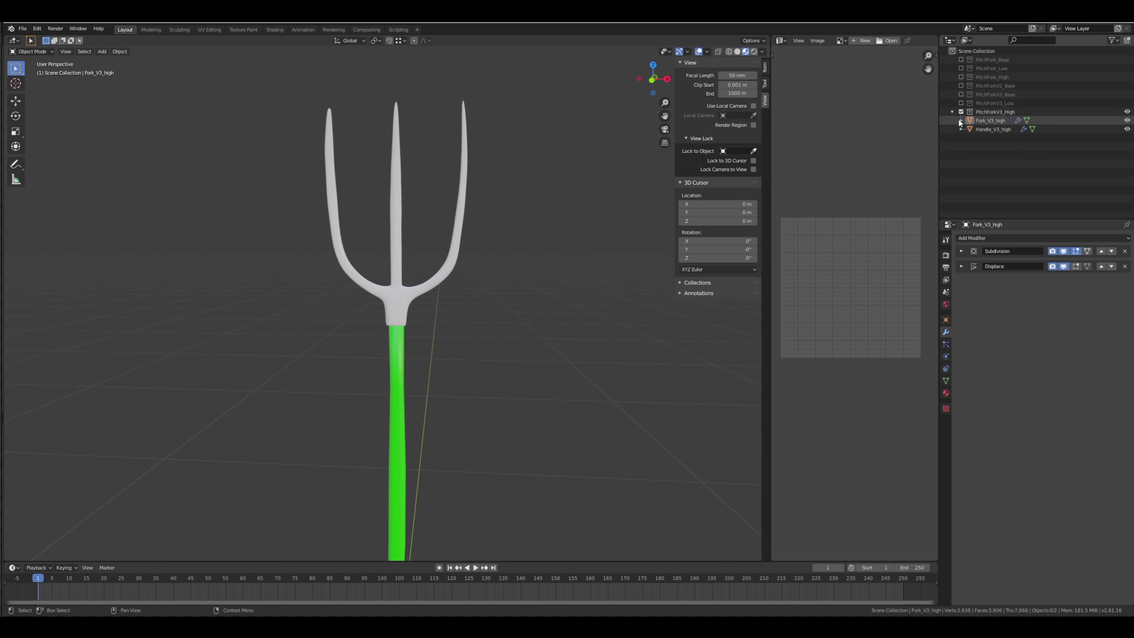
Assign the existing Metal1 material to Fork_V3_high
{"action": "left_click", "coordinate": [978, 120]}
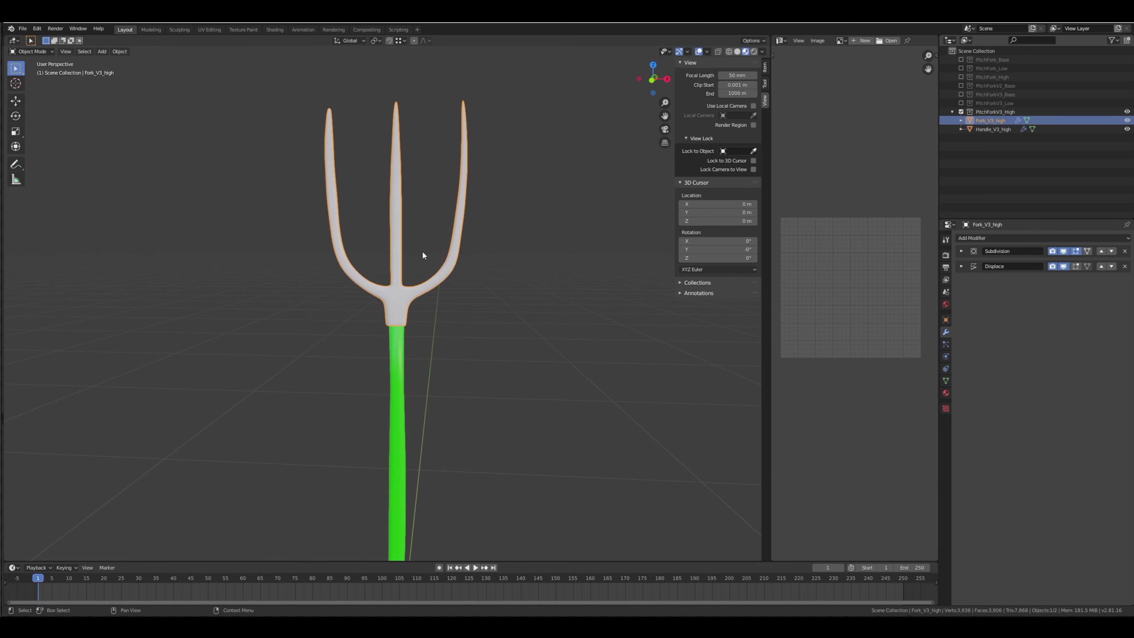
{"action": "left_click", "coordinate": [946, 392]}
{"action": "left_click", "coordinate": [961, 274]}
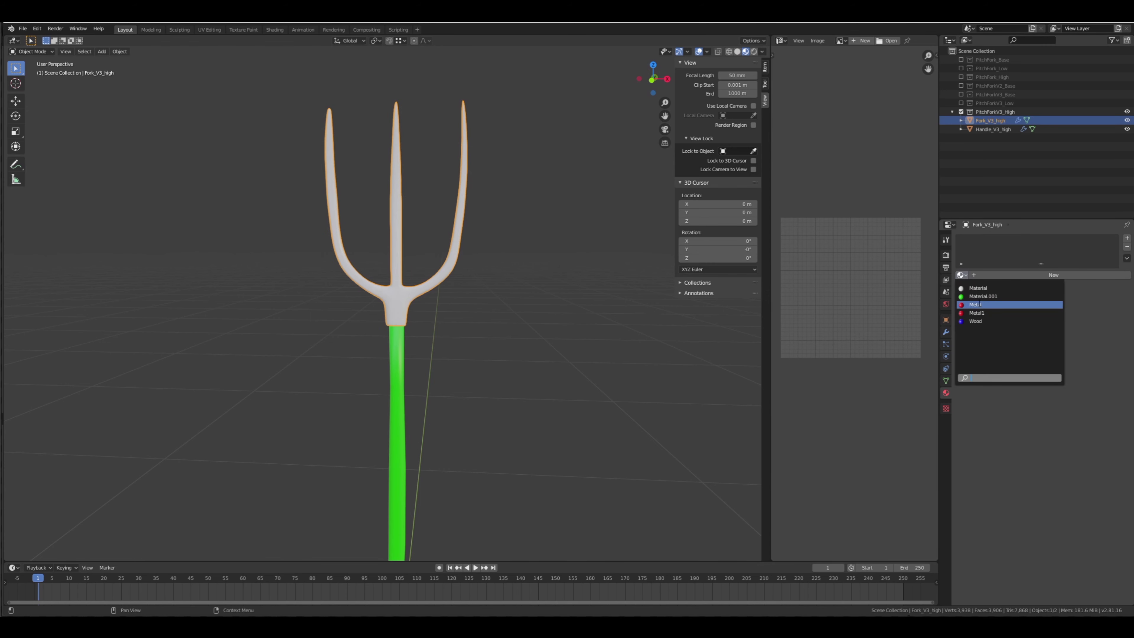
{"action": "left_click", "coordinate": [977, 313]}
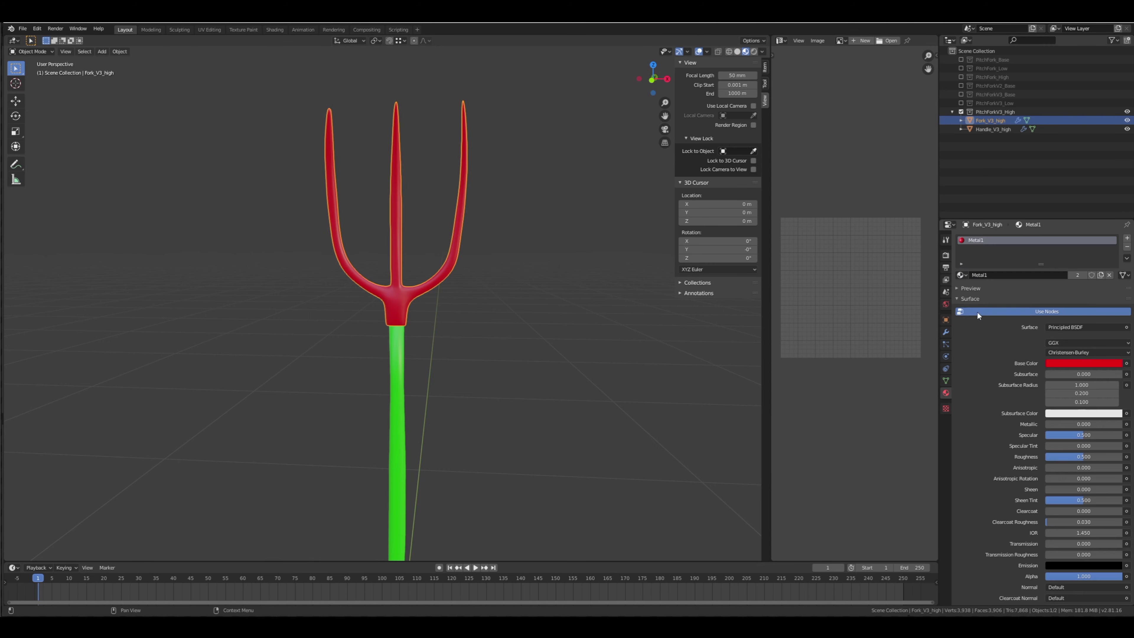
{"action": "left_click", "coordinate": [514, 317]}
{"action": "middle_click_drag", "start_coordinate": [459, 230], "coordinate": [468, 266], "text": "shift"}
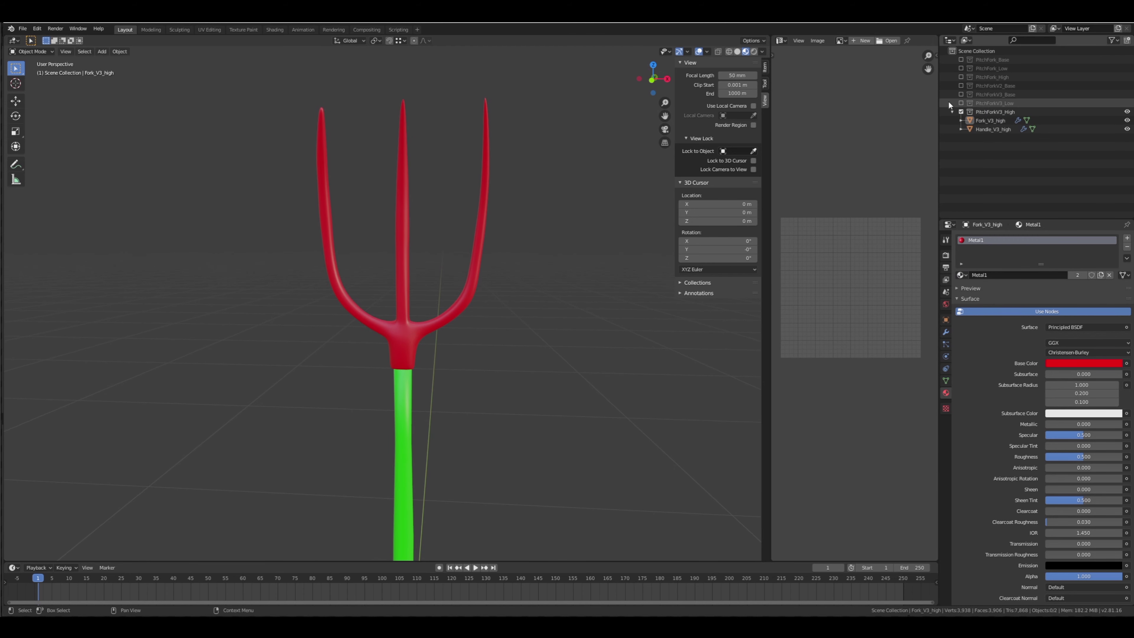
{"action": "left_click", "coordinate": [960, 102]}
{"action": "left_click", "coordinate": [961, 103]}
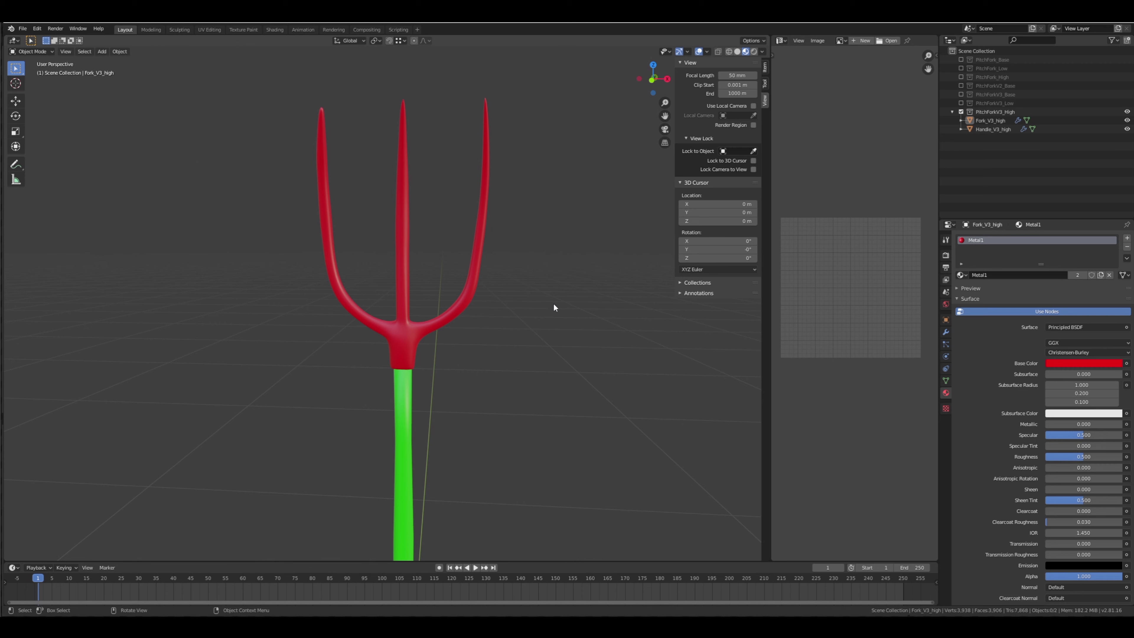
{"action": "middle_click_drag", "start_coordinate": [538, 295], "coordinate": [541, 294]}
{"action": "mouse_move", "coordinate": [515, 348]}
{"action": "middle_mouse_down", "text": "shift"}
{"action": "mouse_move", "coordinate": [510, 315]}
{"action": "mouse_move", "coordinate": [506, 331]}
{"action": "middle_mouse_up", "text": "shift"}
{"action": "scroll", "coordinate": [510, 310], "scroll_direction": "up", "scroll_amount": 2}
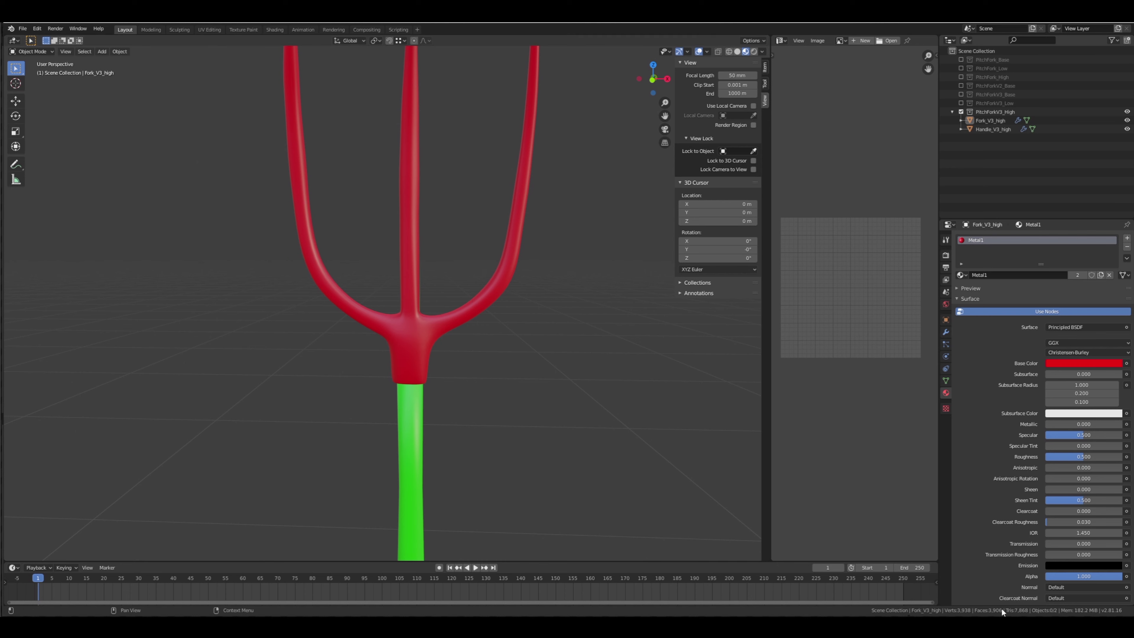
Compare the high-poly fork and handle with the fork's Subdivision viewport level at 0 and 1, restoring it to 2
{"action": "left_click", "coordinate": [987, 121]}
{"action": "left_click", "coordinate": [988, 129], "text": "shift"}
{"action": "left_click", "coordinate": [945, 332]}
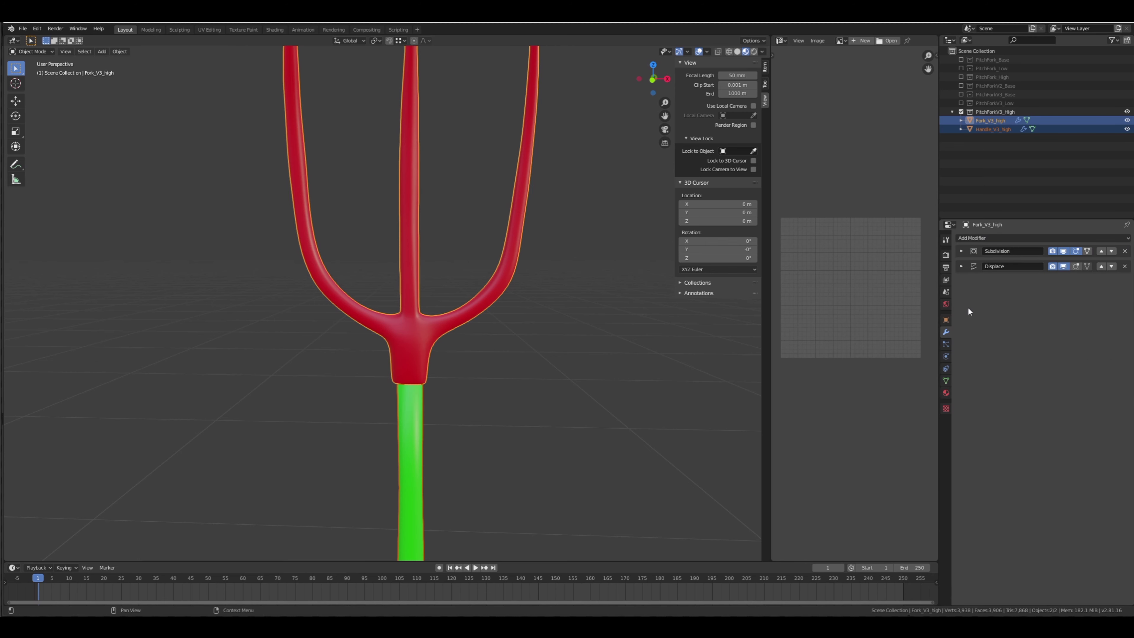
{"action": "left_click", "coordinate": [960, 251]}
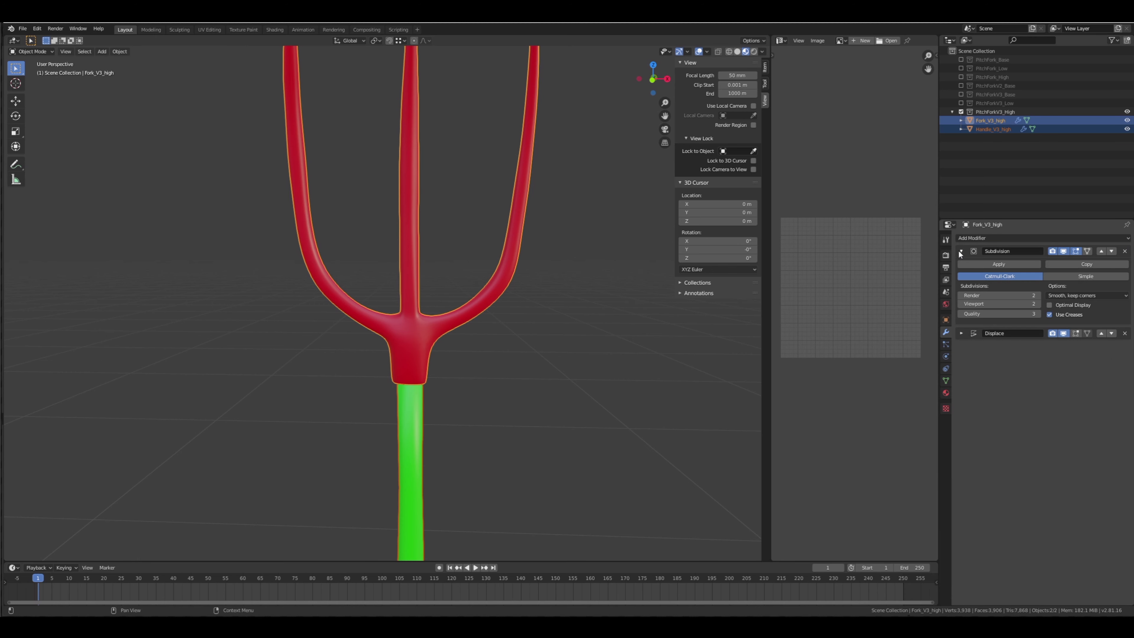
{"action": "left_click", "coordinate": [961, 305]}
{"action": "left_click", "coordinate": [959, 302]}
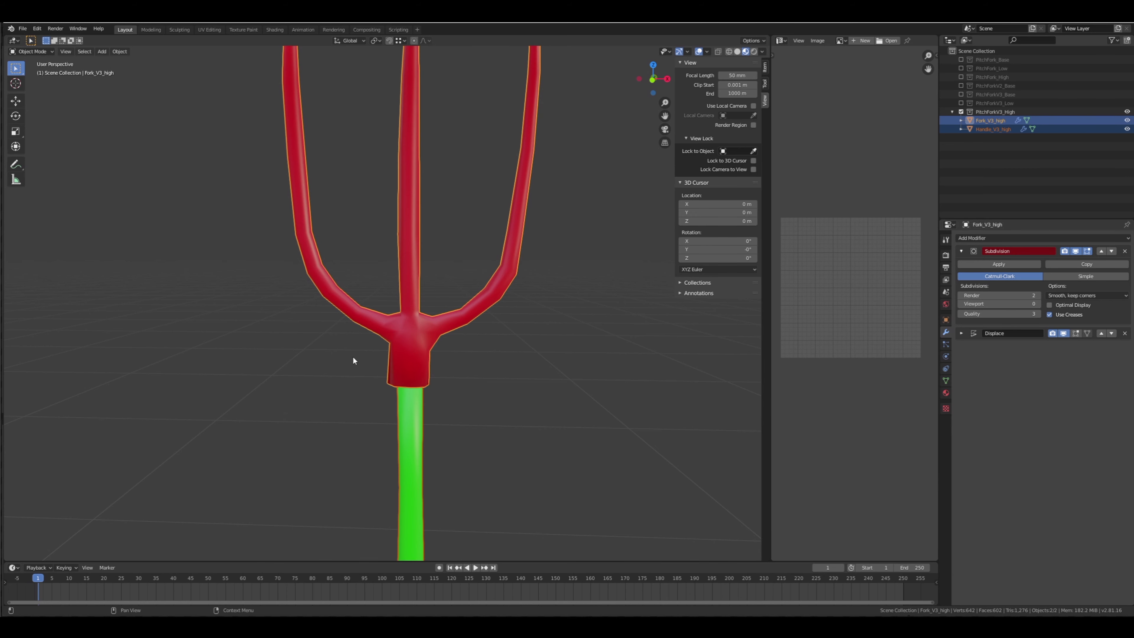
{"action": "mouse_move", "coordinate": [383, 386]}
{"action": "middle_mouse_down"}
{"action": "mouse_move", "coordinate": [387, 359]}
{"action": "mouse_move", "coordinate": [385, 387]}
{"action": "middle_mouse_up"}
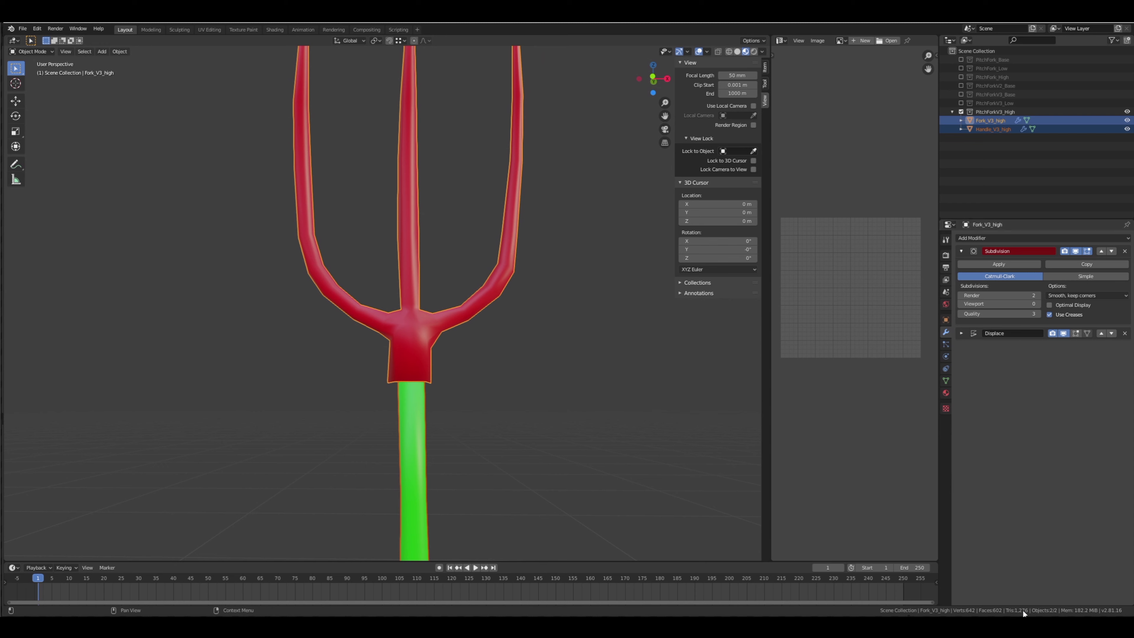
{"action": "left_click", "coordinate": [1038, 304]}
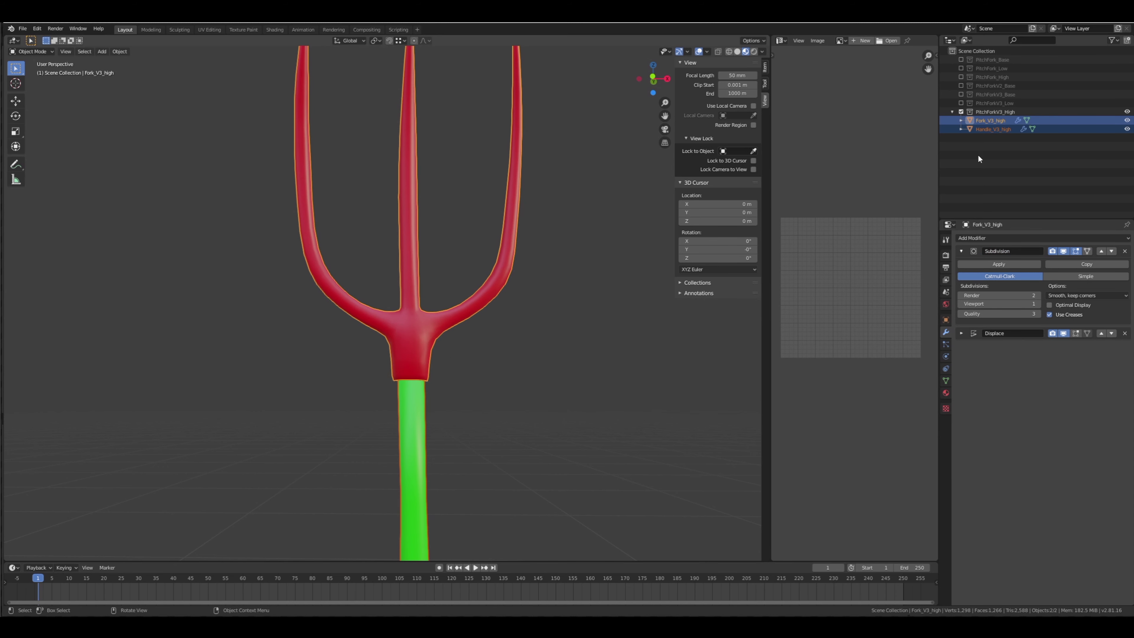
{"action": "left_click", "coordinate": [1038, 304]}
Check Handle_V3_high's modifiers and compare Fork_V3_high at Subdivision viewport level 1, returning it to 2
{"action": "left_click", "coordinate": [425, 431]}
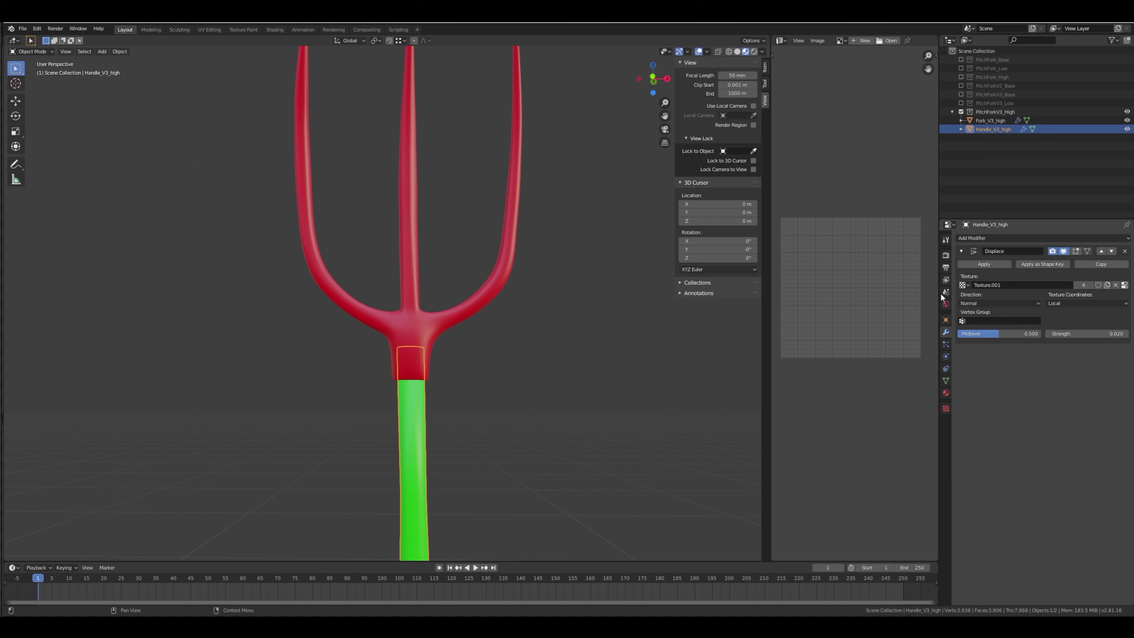
{"action": "left_click", "coordinate": [480, 299]}
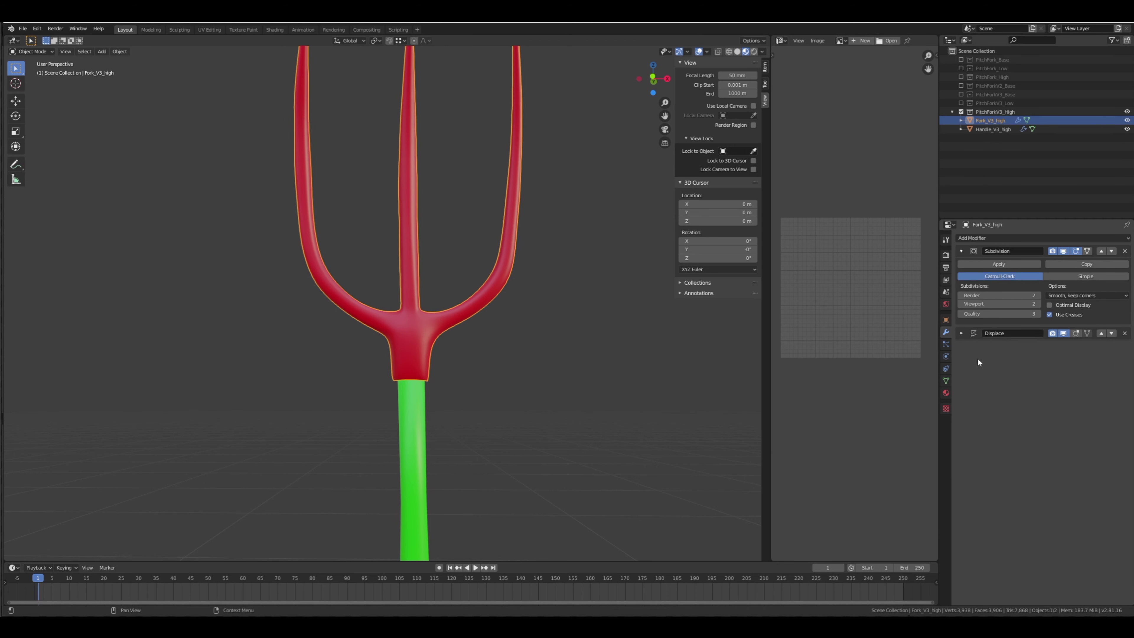
{"action": "left_click", "coordinate": [960, 304]}
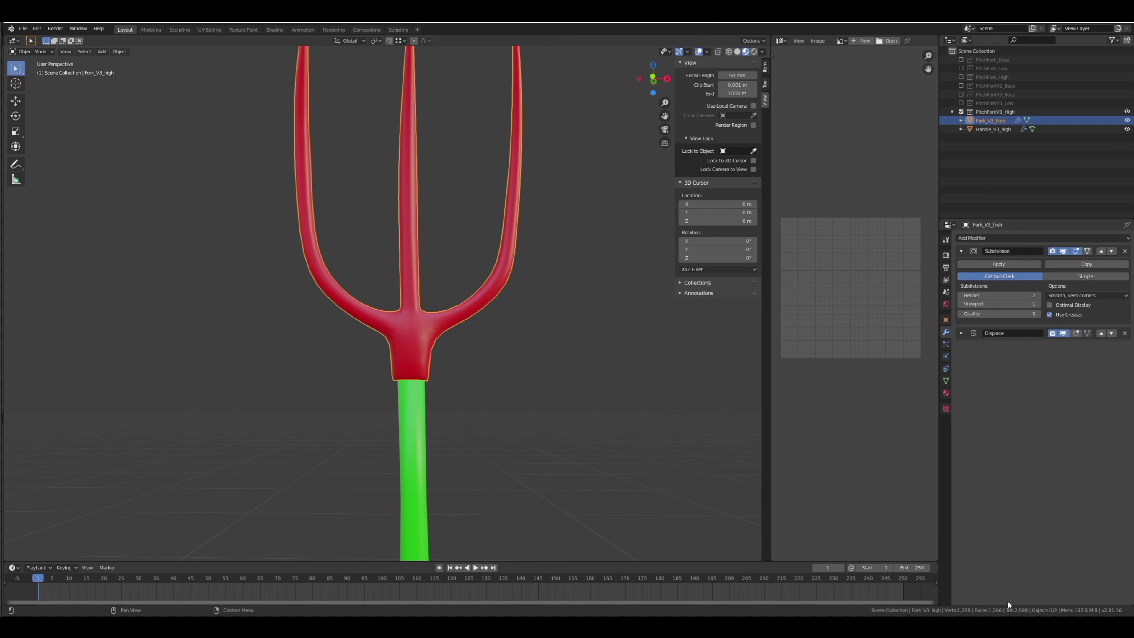
{"action": "scroll", "coordinate": [480, 350], "scroll_direction": "up", "scroll_amount": 1}
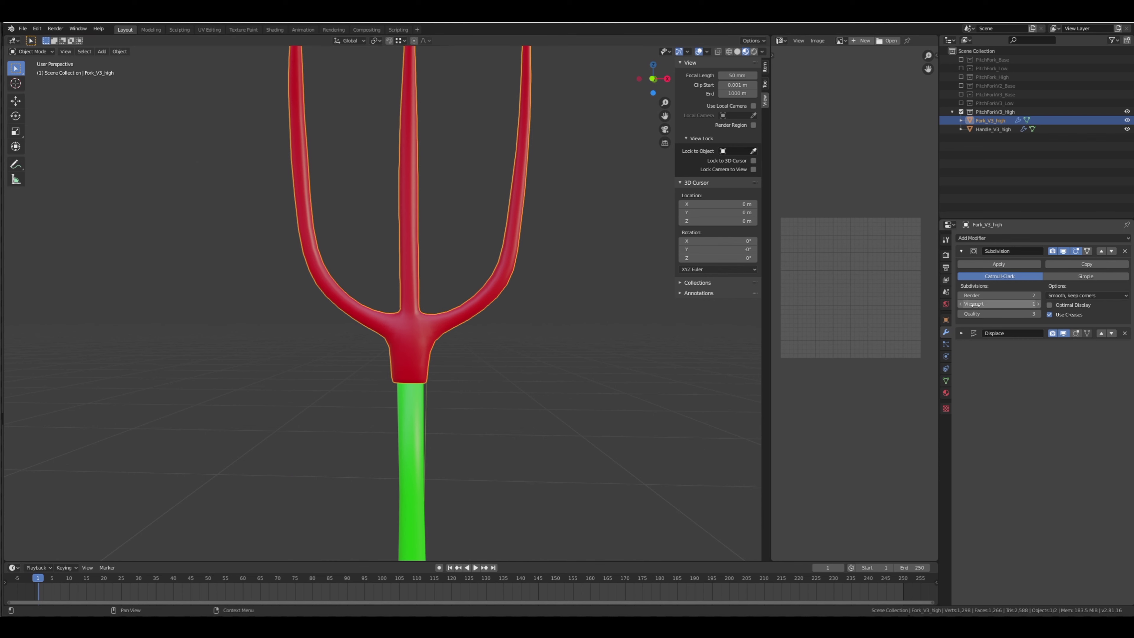
{"action": "left_click", "coordinate": [1038, 304]}
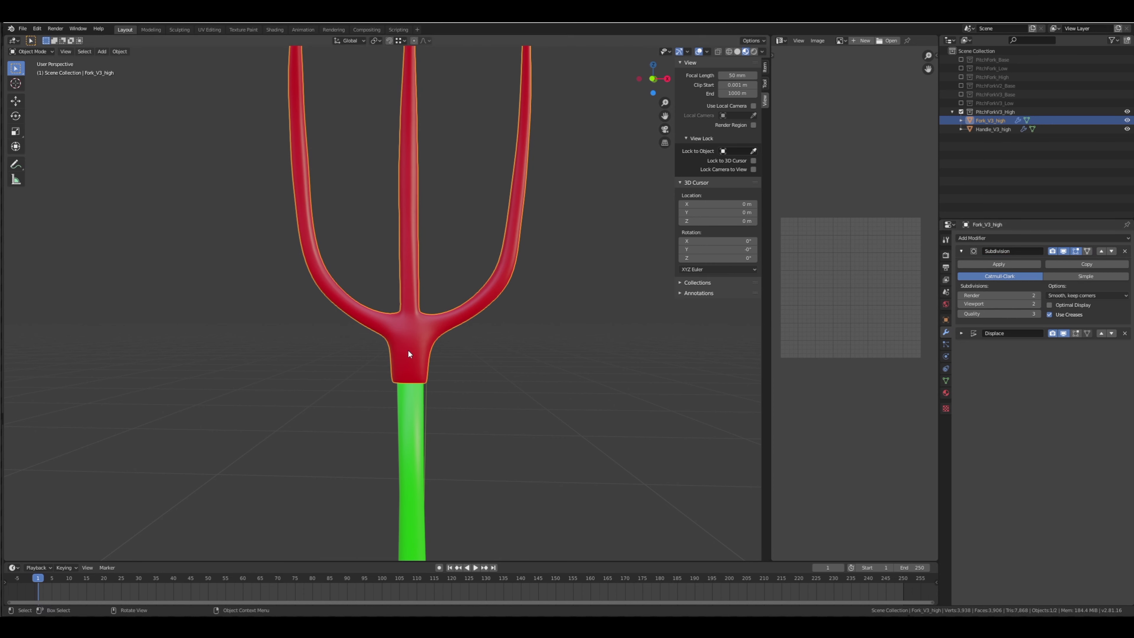
{"action": "middle_click_drag", "start_coordinate": [411, 376], "coordinate": [426, 374]}
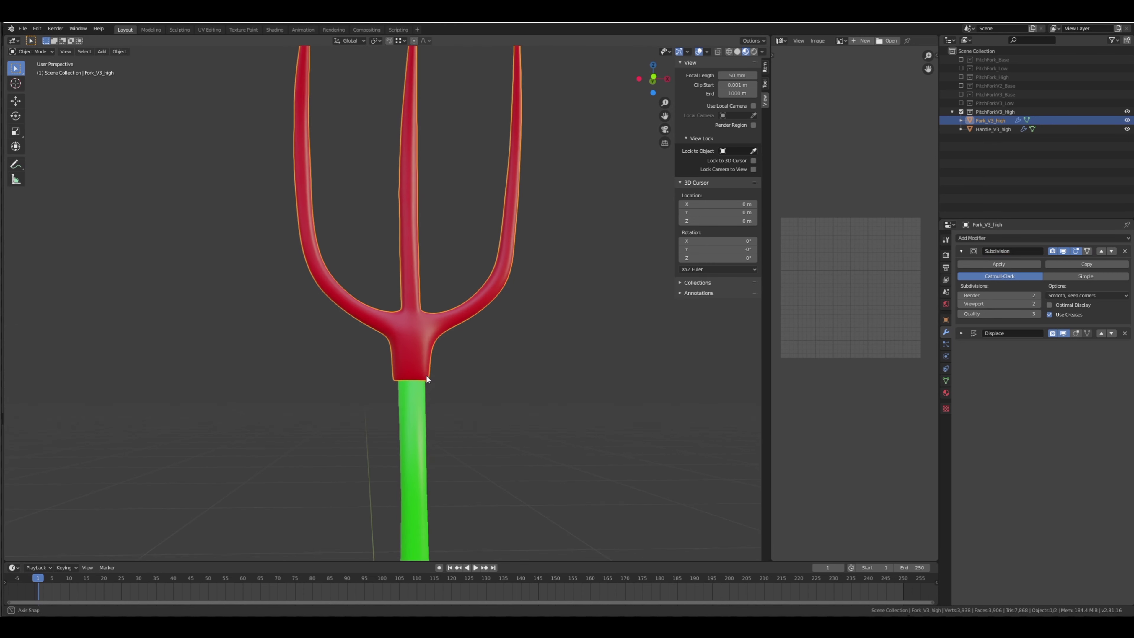
{"action": "middle_click_drag", "start_coordinate": [580, 305], "coordinate": [574, 302]}
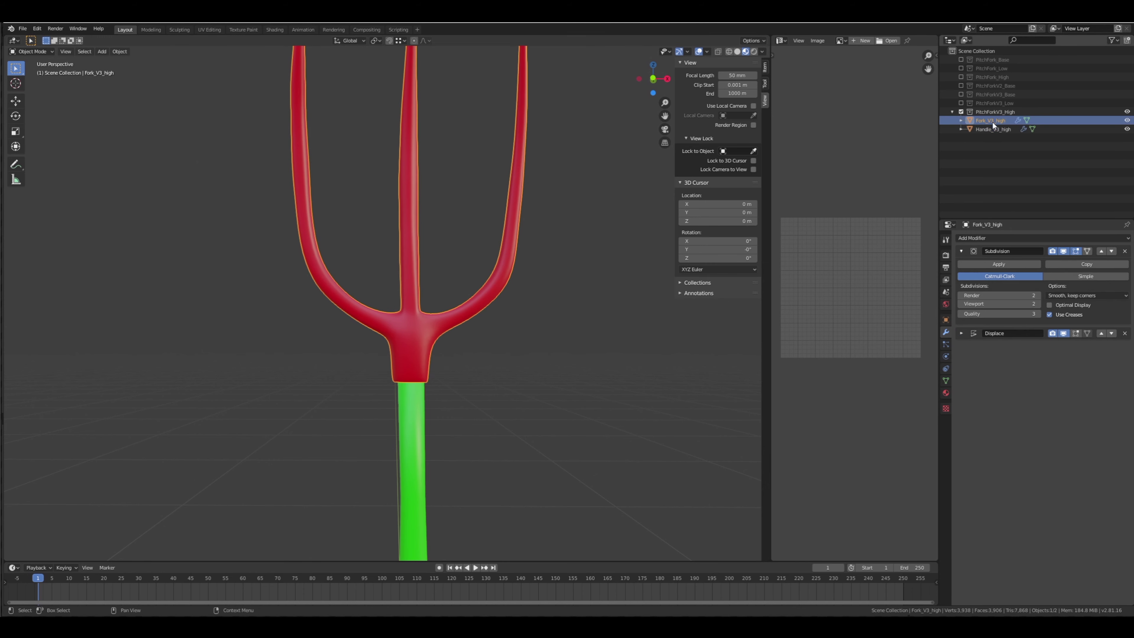
Exclude the PitchForkV3_High collection, enable only PitchForkV3_Low, and select its fork and handle together
{"action": "left_click", "coordinate": [960, 112]}
{"action": "left_click", "coordinate": [961, 103]}
{"action": "left_click", "coordinate": [960, 103]}
{"action": "left_click", "coordinate": [961, 95]}
{"action": "left_click", "coordinate": [961, 94]}
{"action": "left_click", "coordinate": [960, 103]}
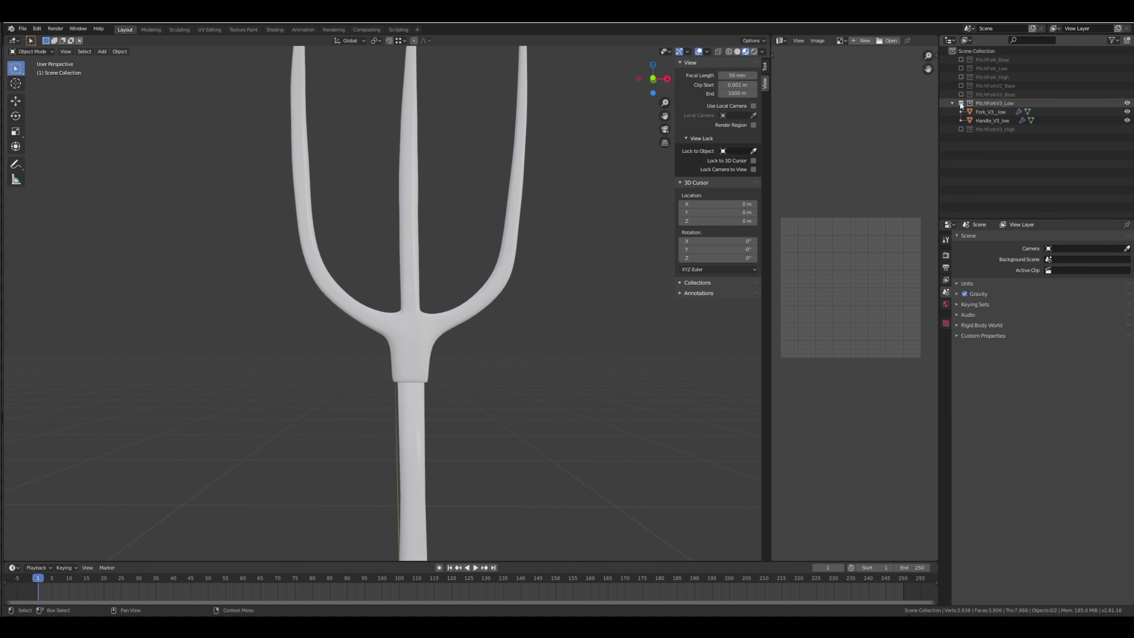
{"action": "left_click", "coordinate": [411, 331]}
{"action": "left_click", "coordinate": [403, 431], "text": "shift"}
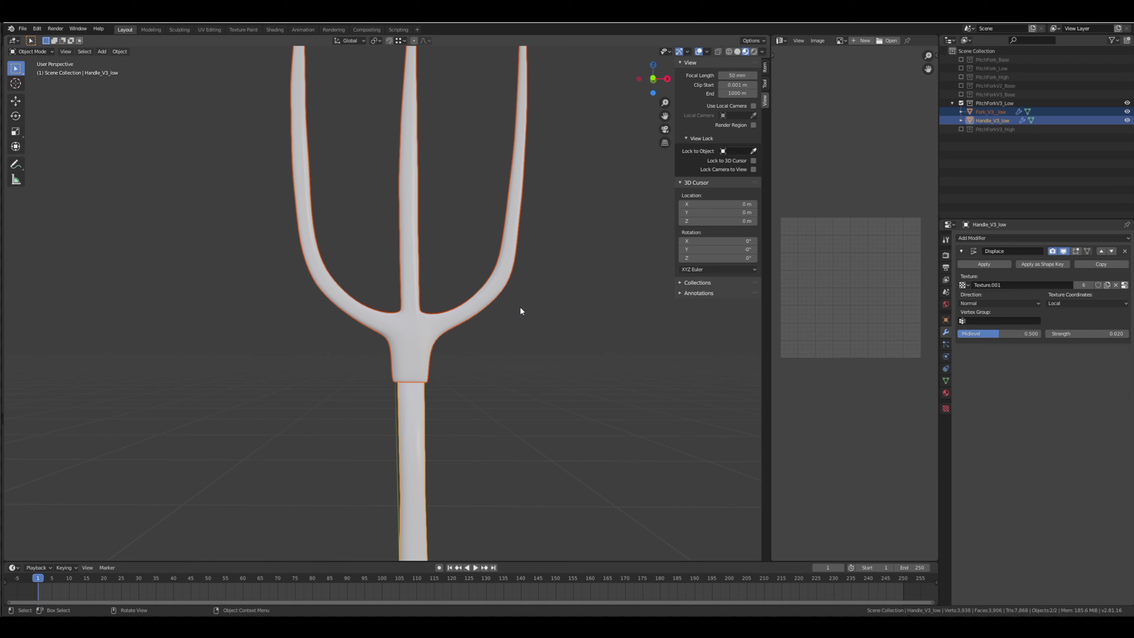
{"action": "middle_click_drag", "start_coordinate": [519, 308], "coordinate": [517, 317]}
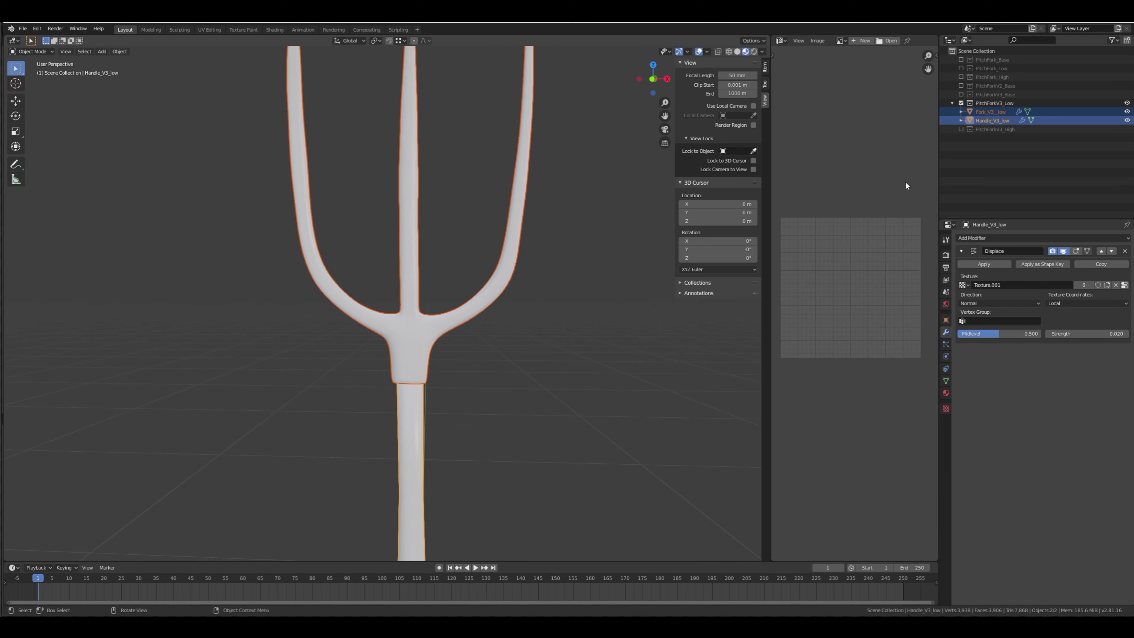
{"action": "left_click", "coordinate": [22, 28]}
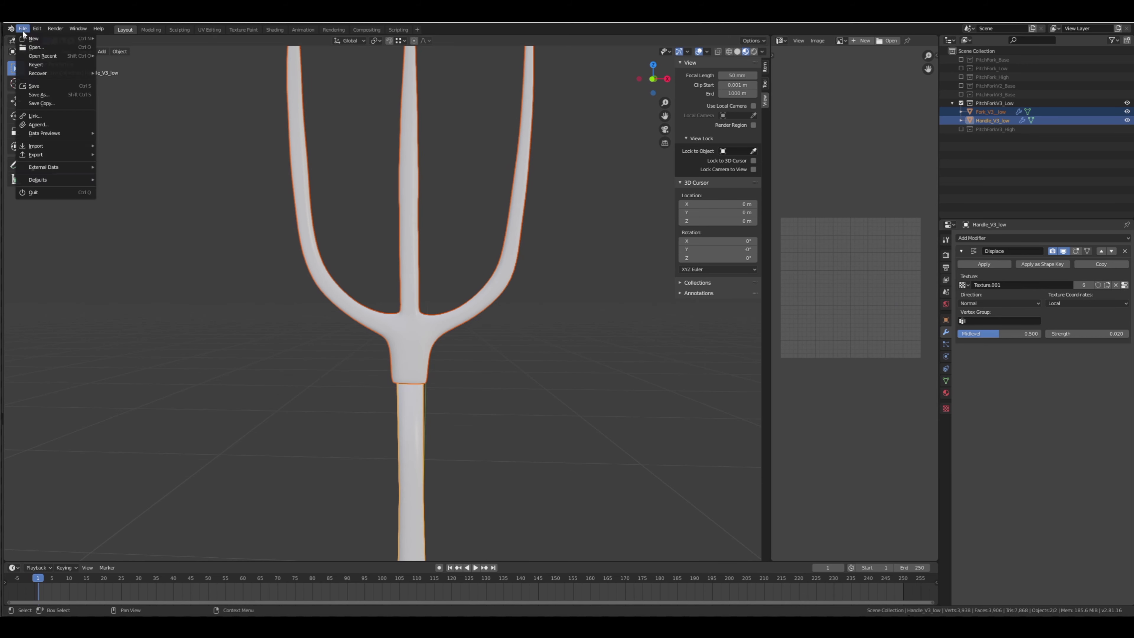
{"action": "mouse_move", "coordinate": [52, 156]}
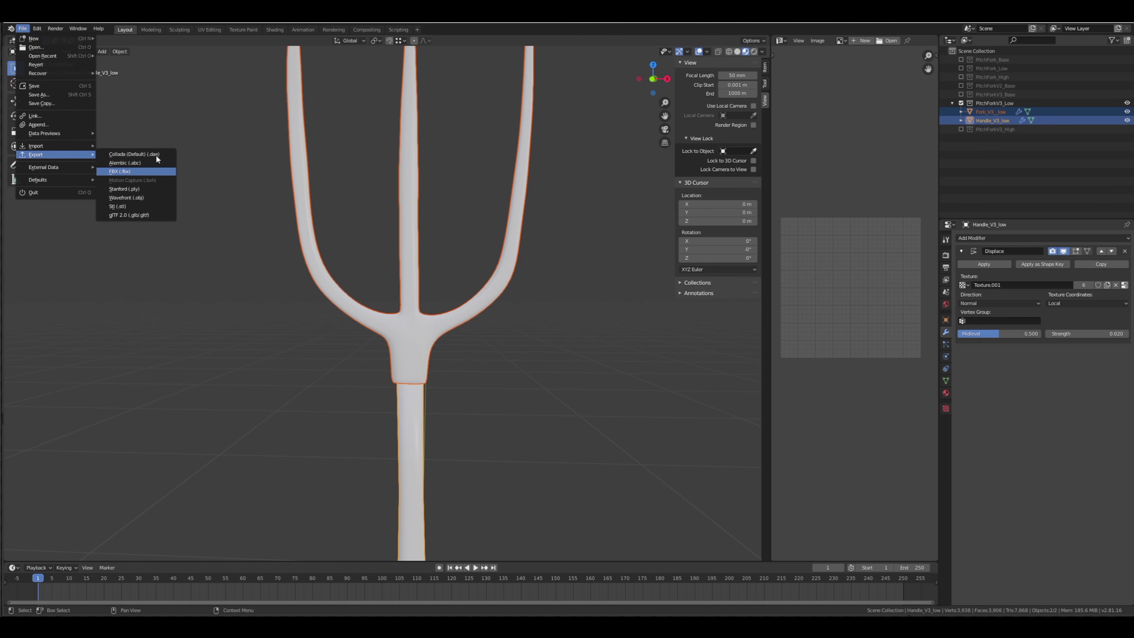
{"action": "left_click", "coordinate": [160, 170]}
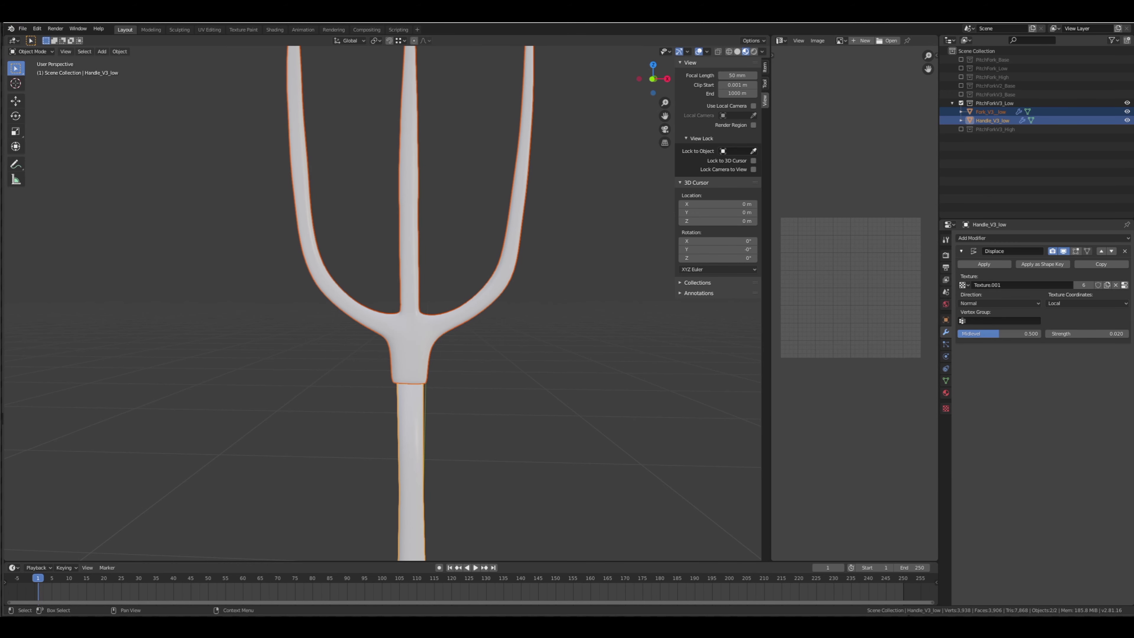
{"action": "left_click_drag", "start_coordinate": [174, 192], "coordinate": [518, 182]}
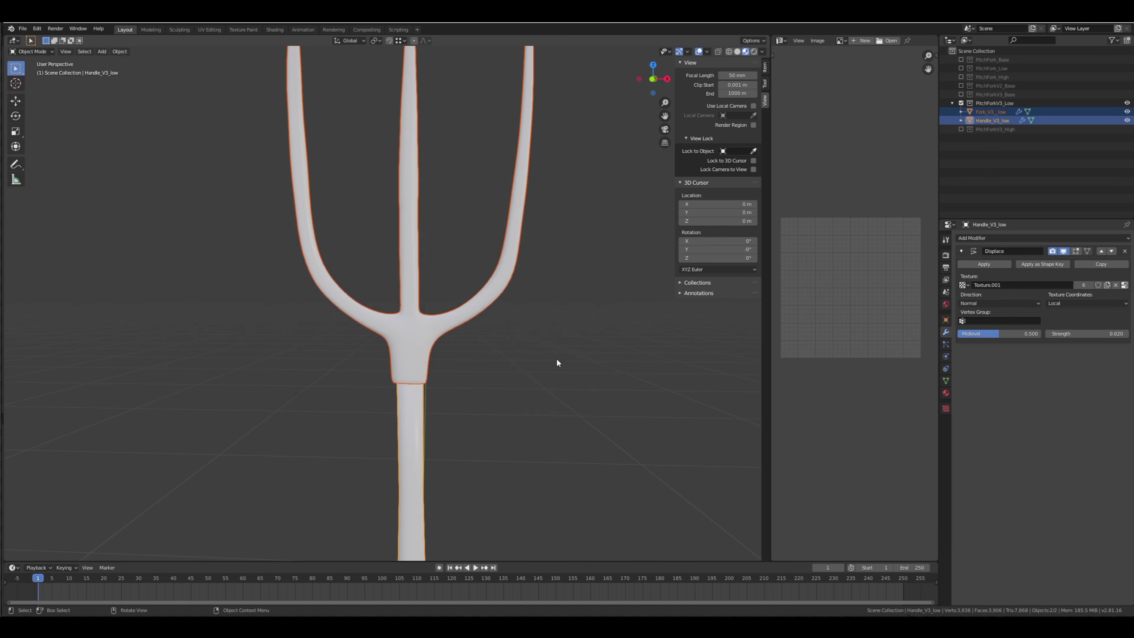
{"action": "left_click", "coordinate": [586, 425]}
Unwrap the UVs of the entire low-poly fork and handle meshes together with the Angle Based method
{"action": "key", "text": "Tab"}
{"action": "key", "text": "a"}
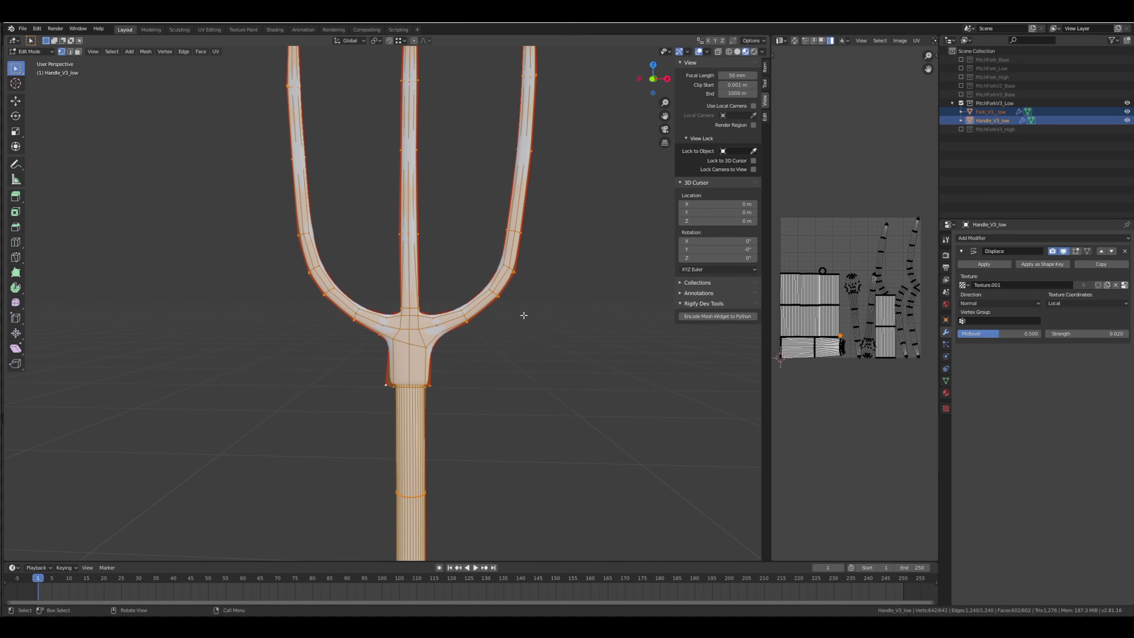
{"action": "key", "text": "u"}
{"action": "left_click", "coordinate": [522, 316]}
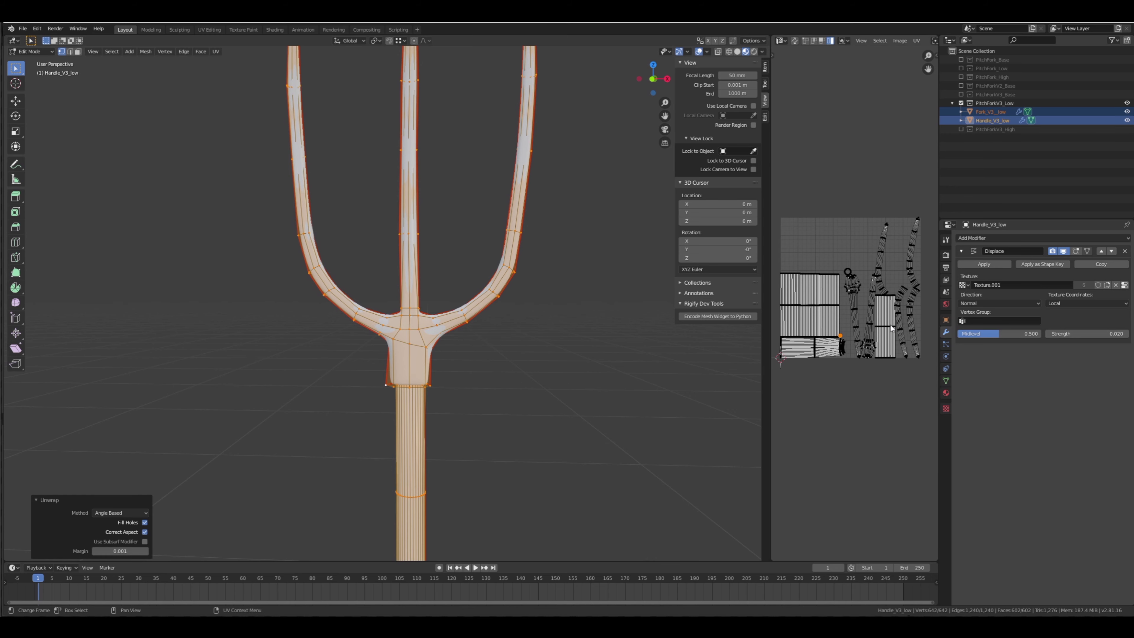
{"action": "key", "text": "Tab"}
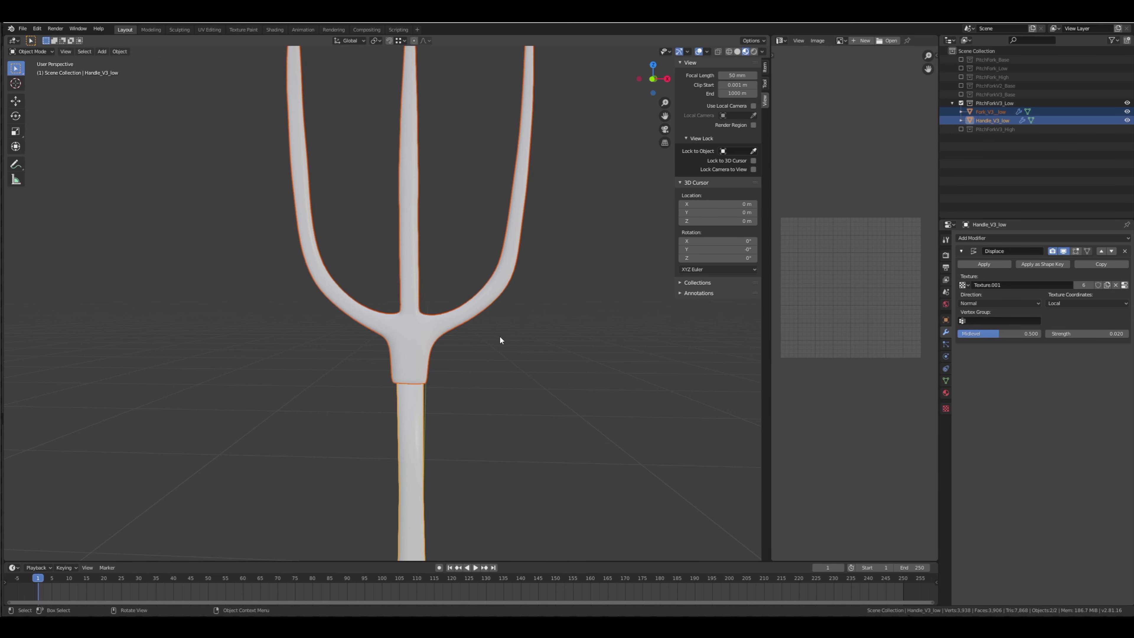
Export the selected low-poly fork and handle as FBX, overwriting PitchFork_Low.fbx in the PitchFork FBX folder
{"action": "left_click", "coordinate": [22, 28]}
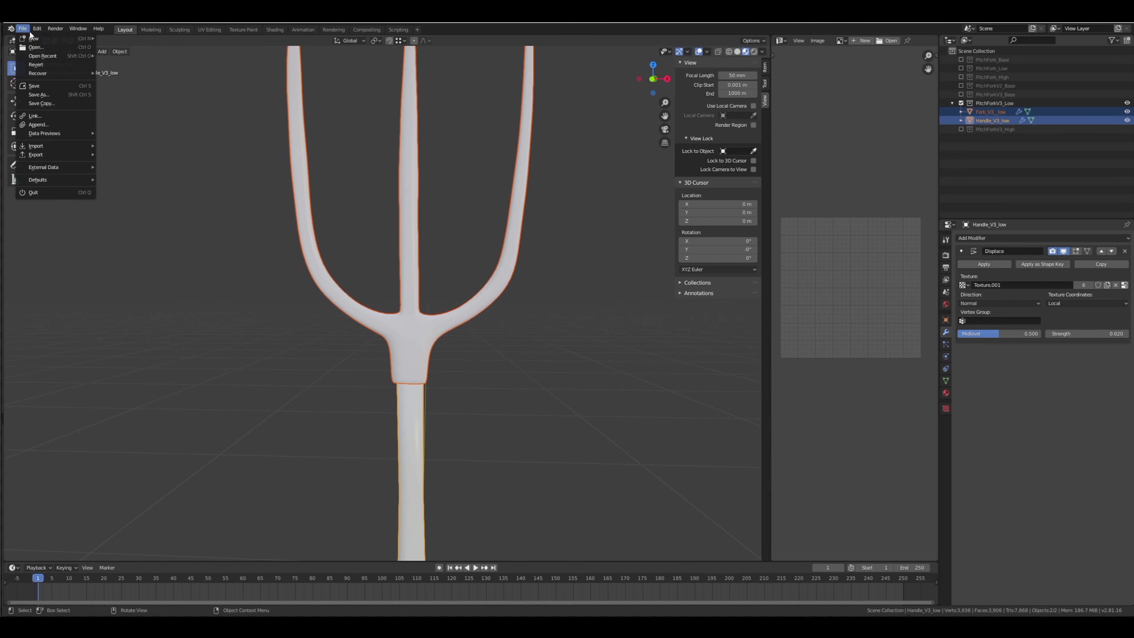
{"action": "mouse_move", "coordinate": [49, 155]}
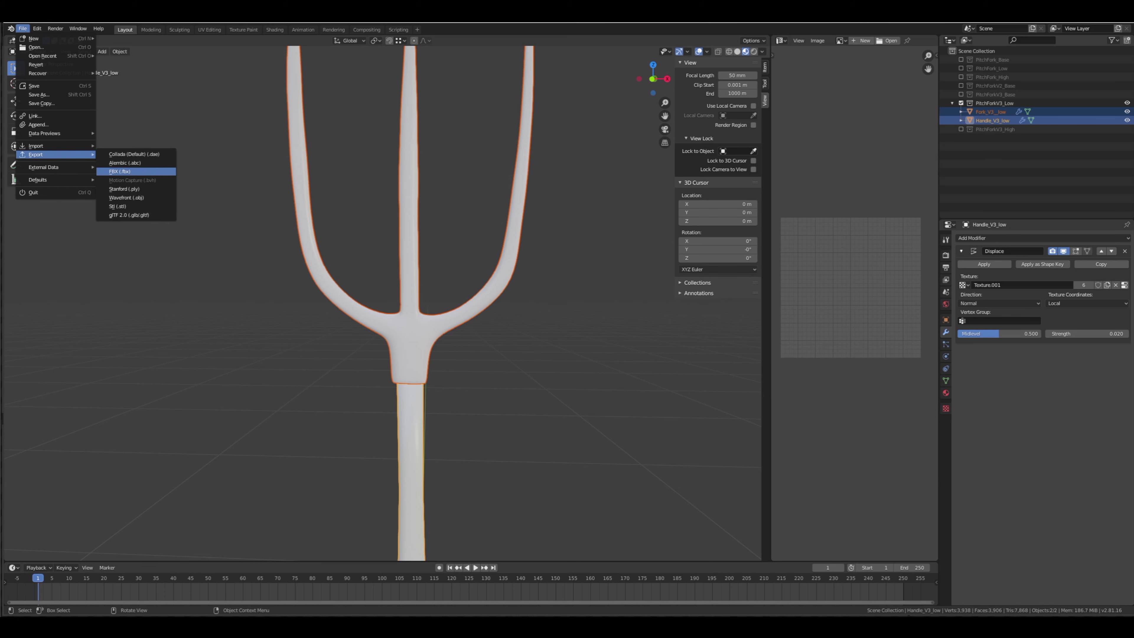
{"action": "left_click", "coordinate": [119, 171]}
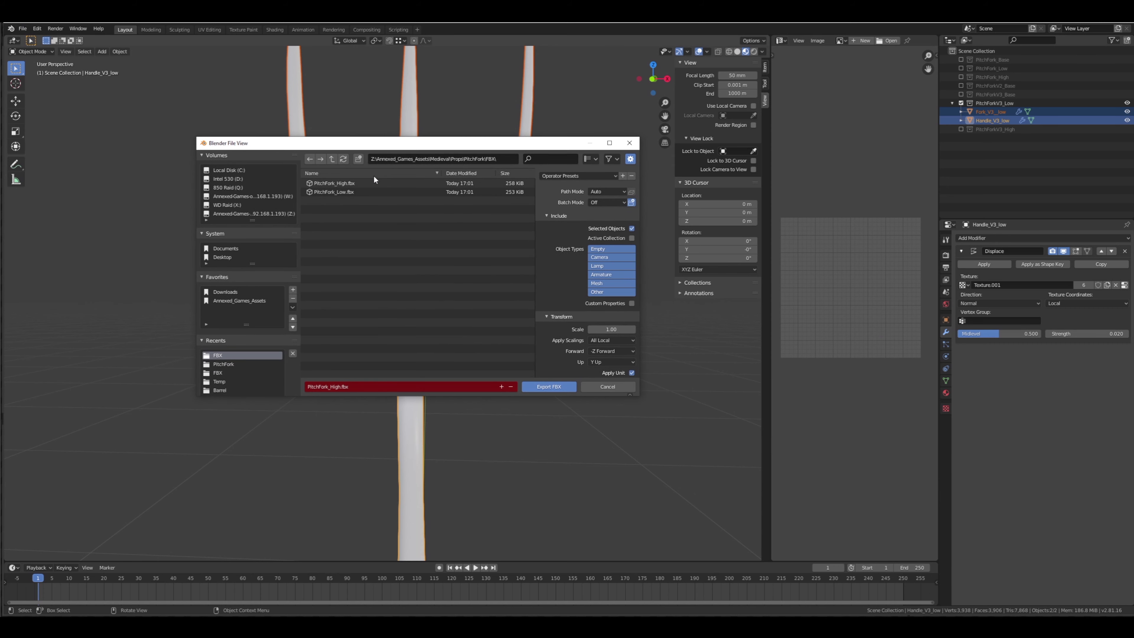
{"action": "left_click", "coordinate": [328, 192]}
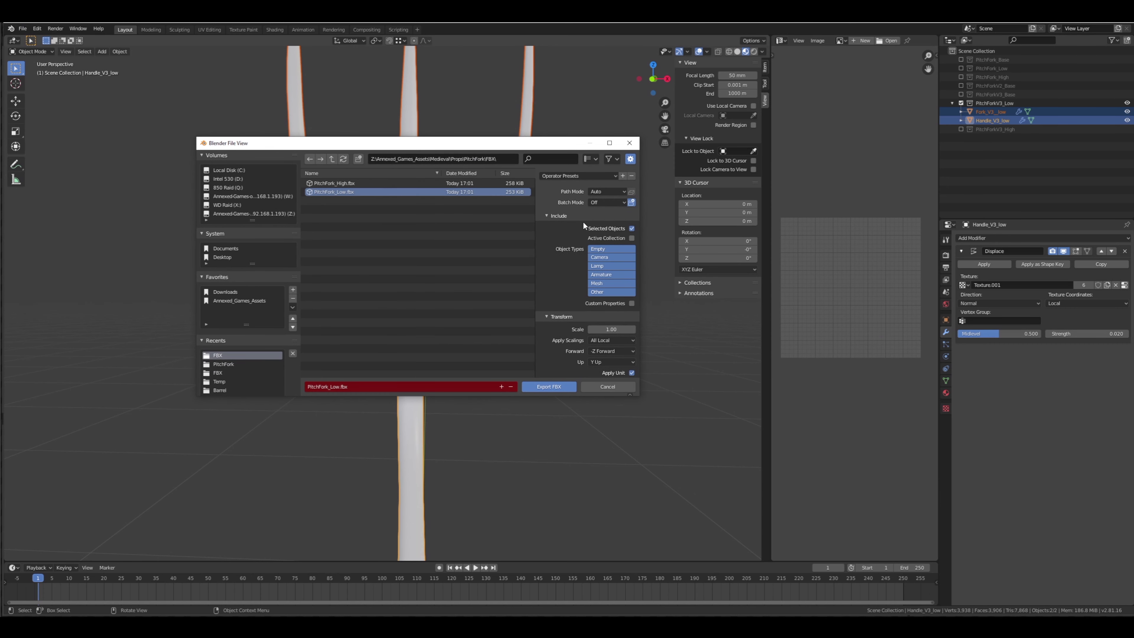
{"action": "scroll", "coordinate": [580, 245], "scroll_direction": "down", "scroll_amount": 1}
{"action": "scroll", "coordinate": [578, 272], "scroll_direction": "down", "scroll_amount": 2}
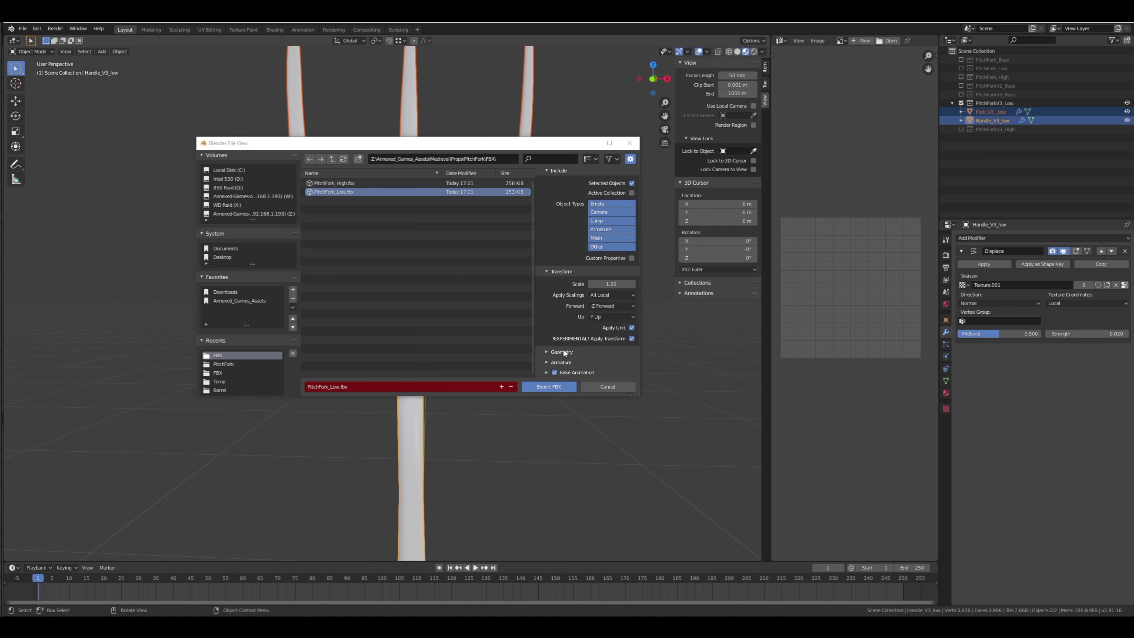
{"action": "scroll", "coordinate": [563, 351], "scroll_direction": "up", "scroll_amount": 3}
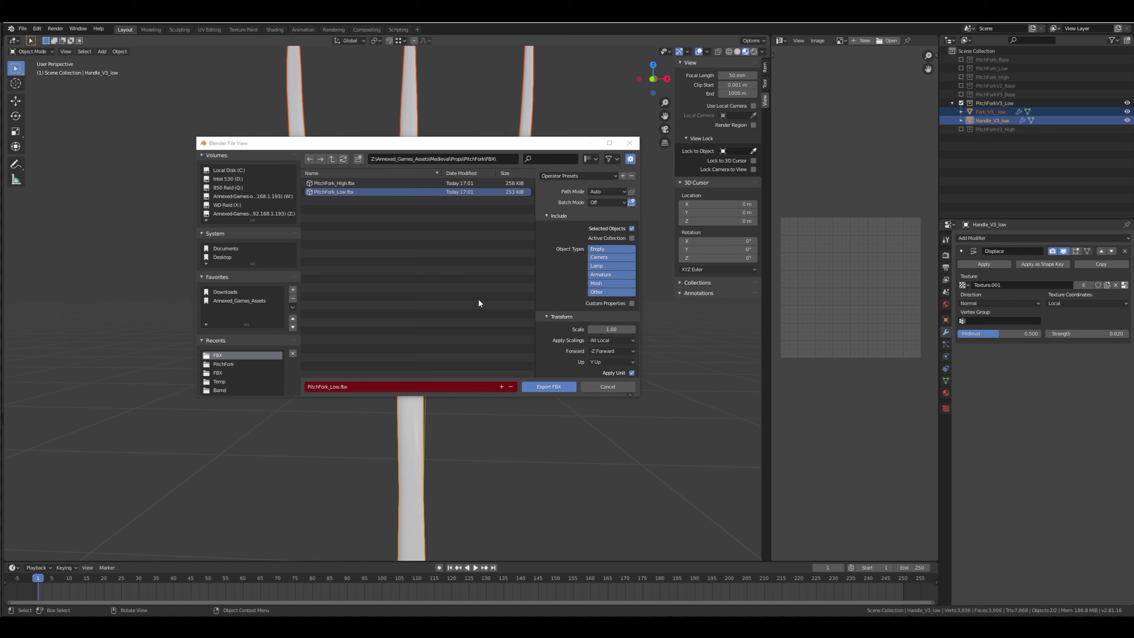
{"action": "left_click", "coordinate": [548, 386]}
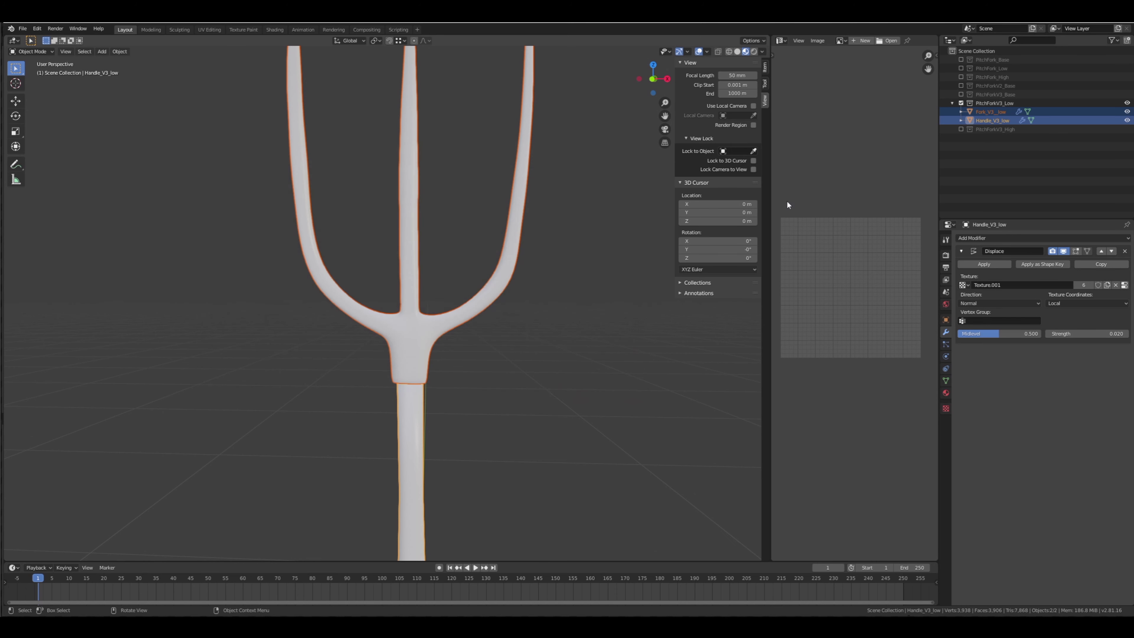
Exclude the PitchForkV3_Low collection, enable PitchForkV3_High, and select Fork_V3_high and Handle_V3_high together
{"action": "left_click", "coordinate": [961, 104]}
{"action": "left_click", "coordinate": [961, 112]}
{"action": "left_click", "coordinate": [985, 121]}
{"action": "left_click", "coordinate": [989, 129], "text": "shift"}
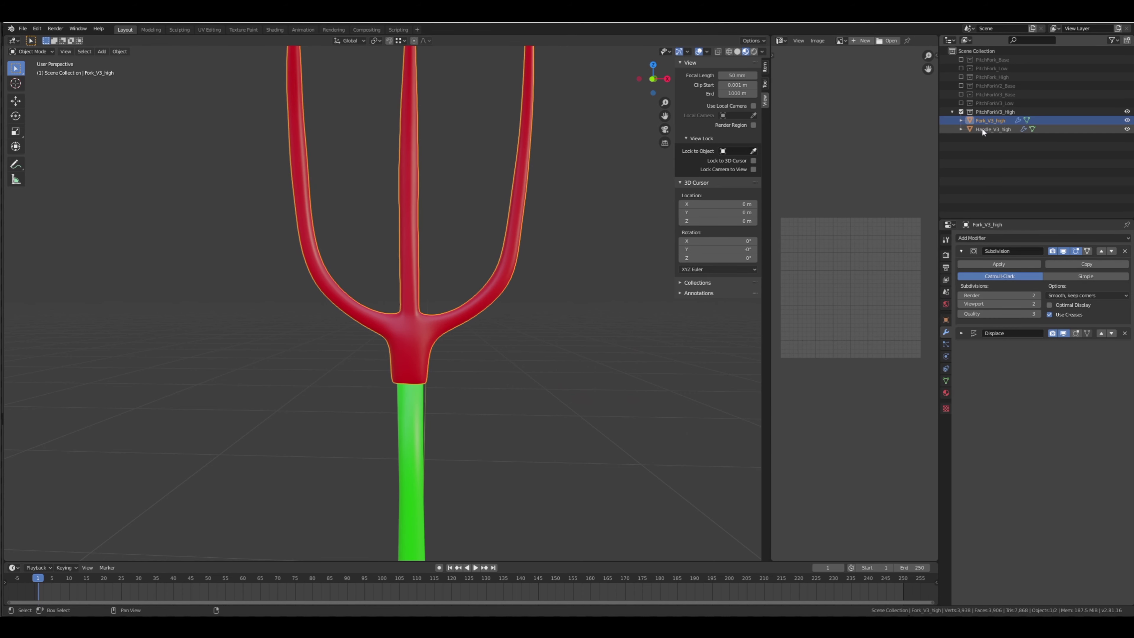
Export the selected high-poly fork and handle as FBX, overwriting PitchFork_High.fbx
{"action": "left_click", "coordinate": [23, 29]}
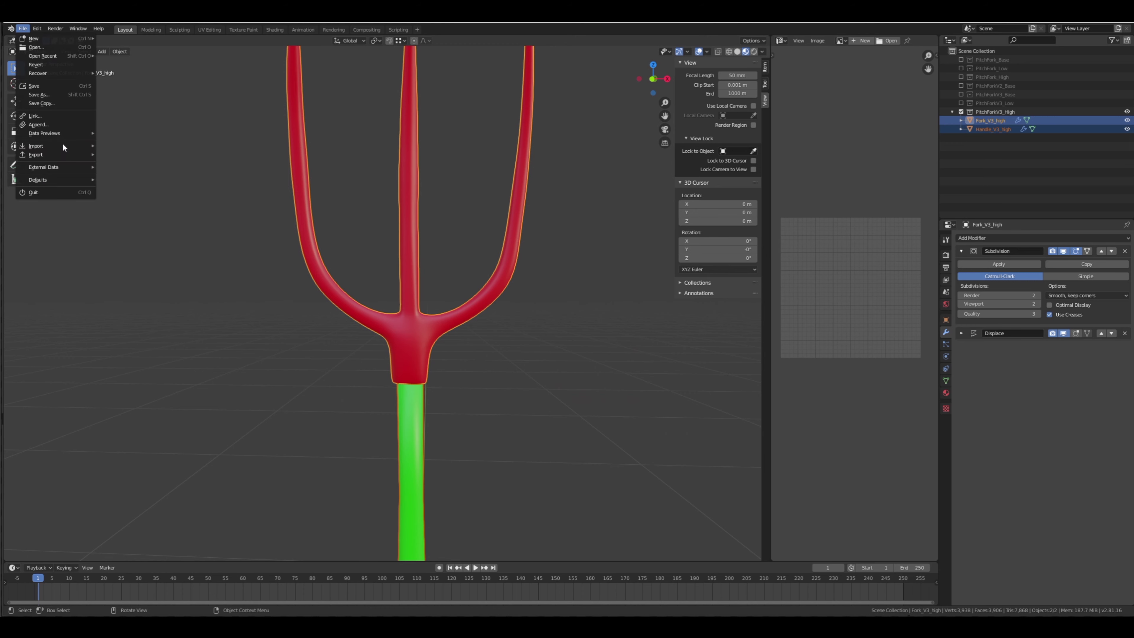
{"action": "mouse_move", "coordinate": [63, 155]}
{"action": "left_click", "coordinate": [139, 171]}
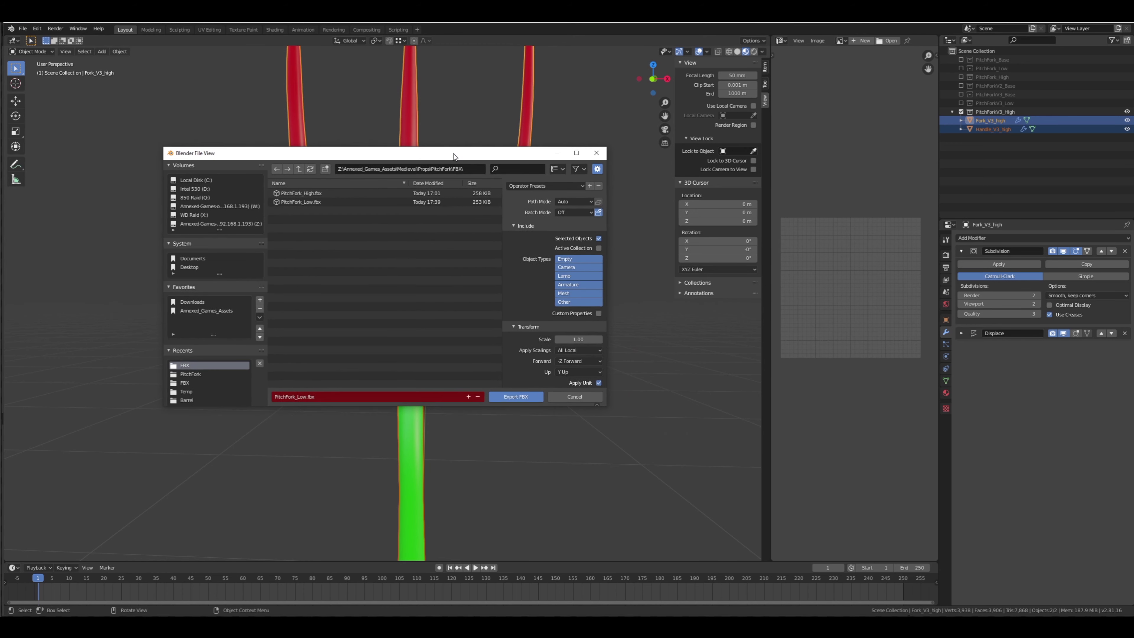
{"action": "left_click", "coordinate": [322, 192]}
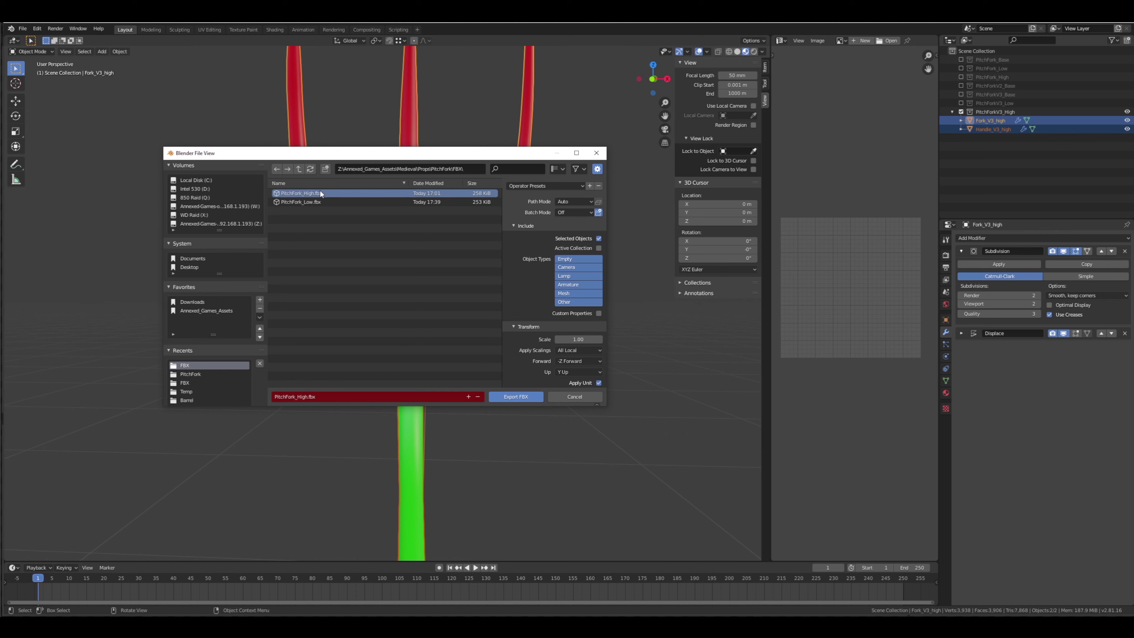
{"action": "left_click", "coordinate": [514, 397]}
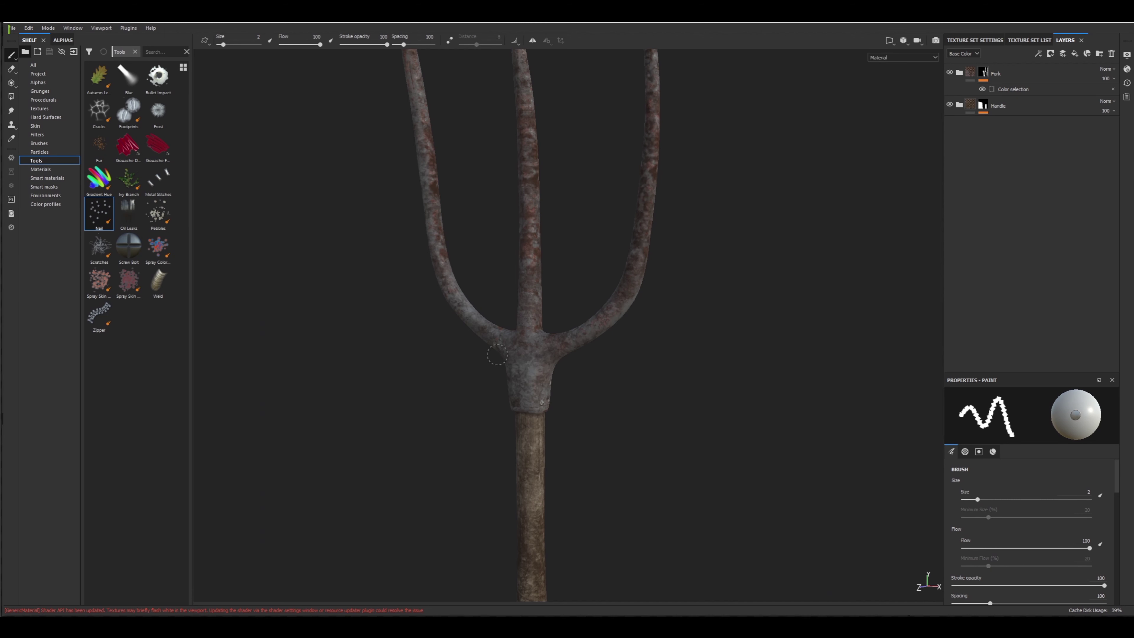
Switch to the pitchfork project in Substance Painter and reload PitchFork_Low.fbx through the project configuration, preserving stroke positions on the mesh
{"action": "scroll", "coordinate": [499, 353], "scroll_direction": "up", "scroll_amount": 1}
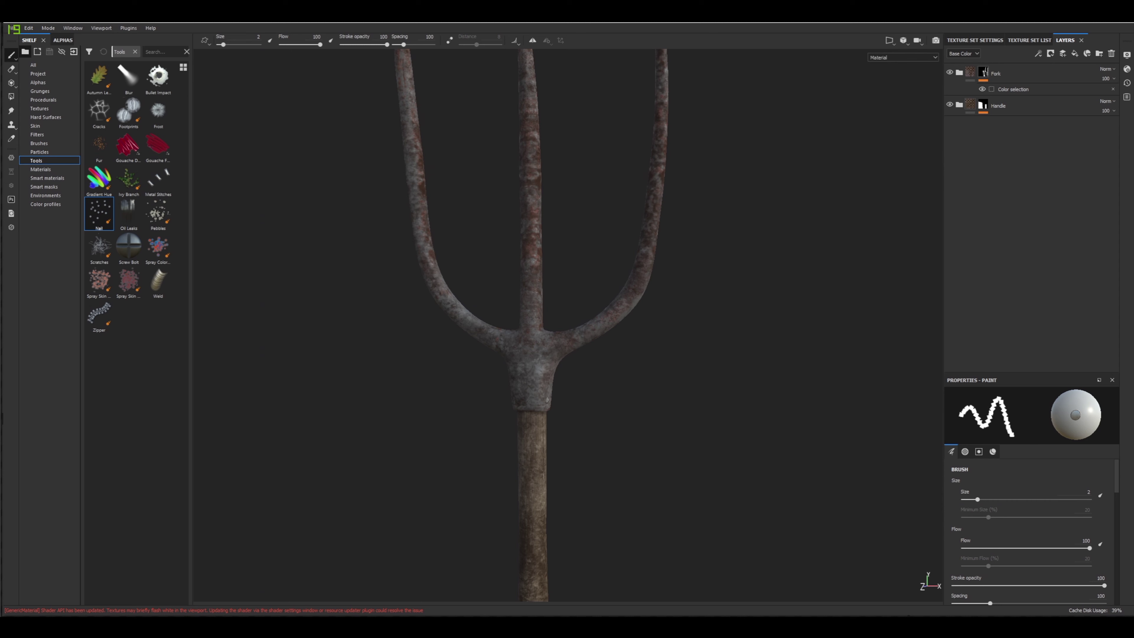
{"action": "mouse_move", "coordinate": [116, 627]}
{"action": "left_click_drag", "start_coordinate": [978, 268], "coordinate": [645, 339]}
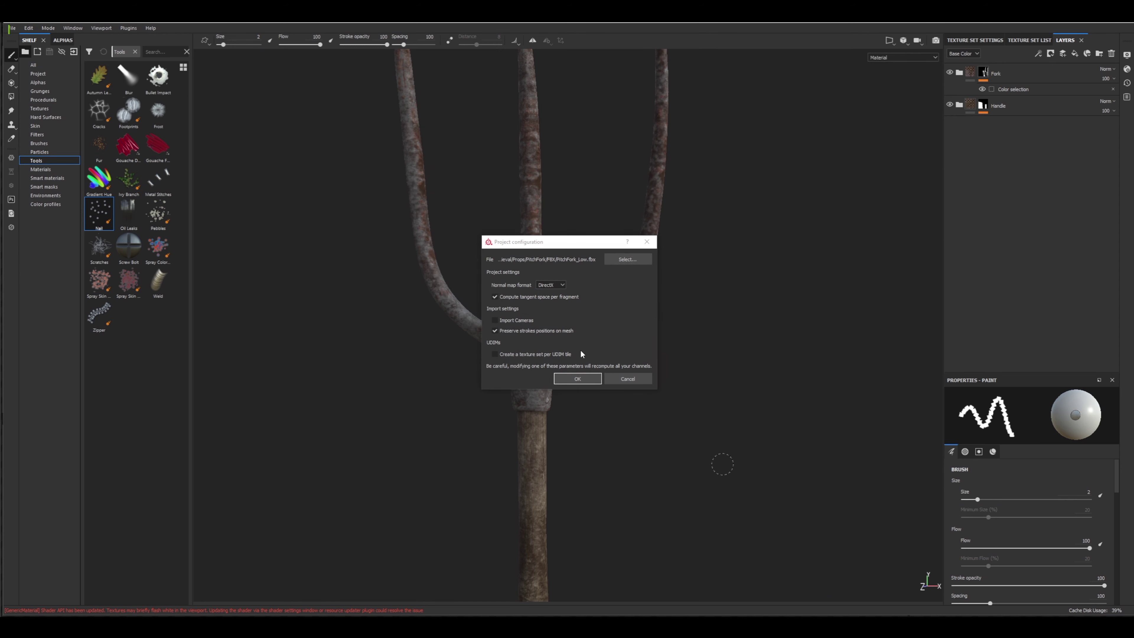
{"action": "left_click", "coordinate": [578, 380]}
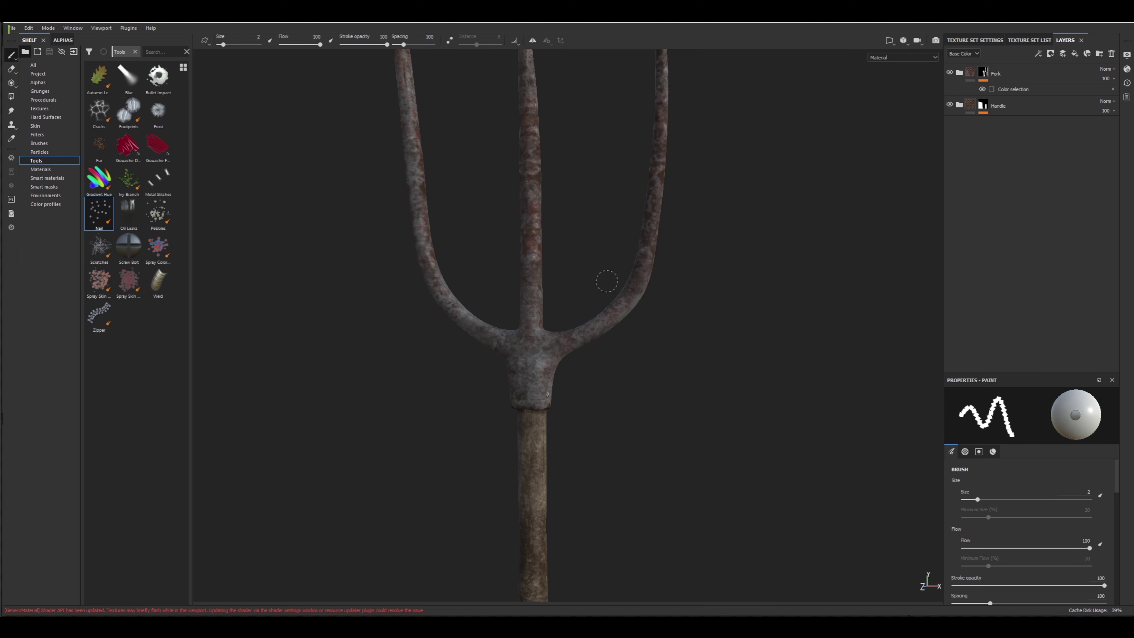
Rebake all DefaultMaterial mesh maps from the high-definition mesh at 4096 output size, matching by mesh name
{"action": "left_click_drag", "start_coordinate": [545, 313], "coordinate": [573, 311], "text": "alt"}
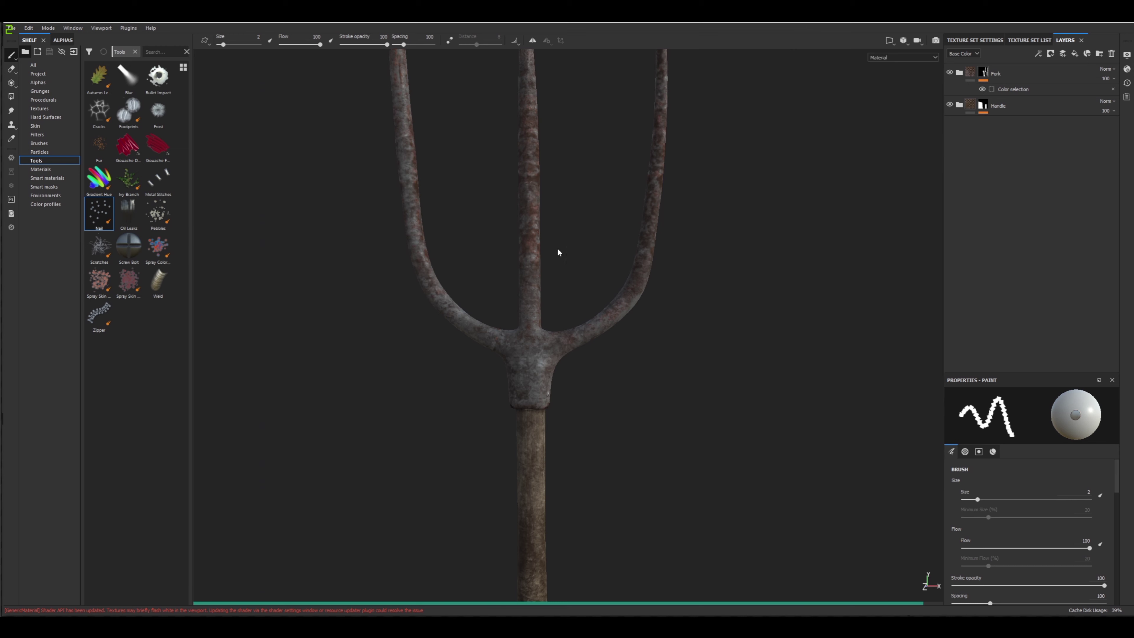
{"action": "left_click_drag", "start_coordinate": [467, 320], "coordinate": [533, 339], "text": "alt"}
{"action": "scroll", "coordinate": [586, 338], "scroll_direction": "down", "scroll_amount": 4}
{"action": "left_click_drag", "start_coordinate": [666, 305], "coordinate": [612, 312], "text": "alt"}
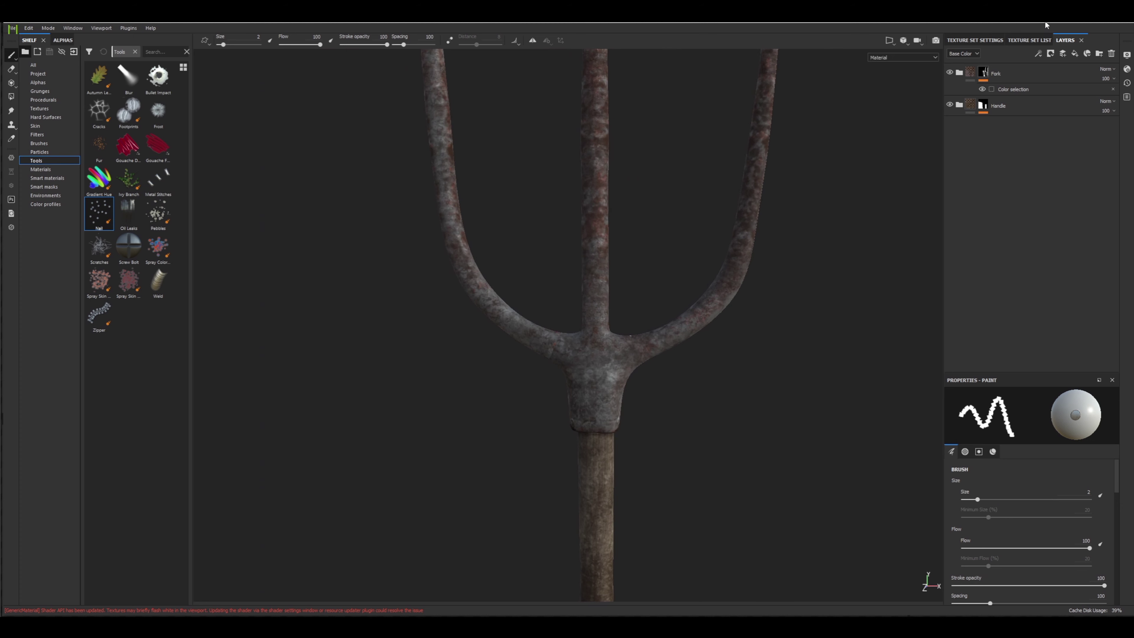
{"action": "left_click", "coordinate": [974, 40]}
{"action": "left_click", "coordinate": [1084, 193]}
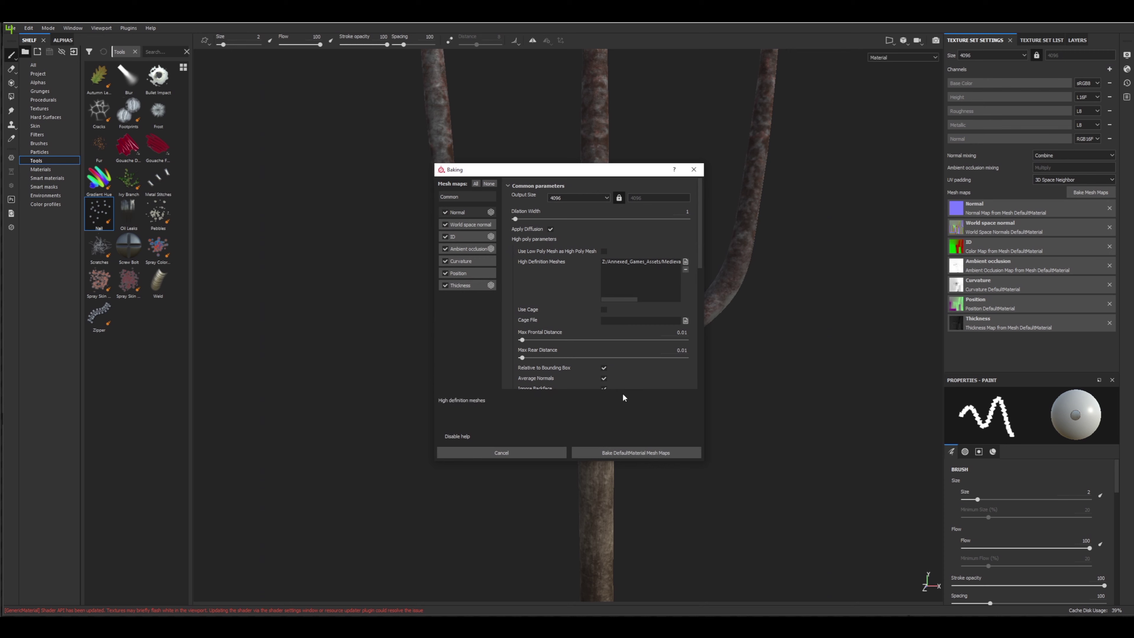
{"action": "scroll", "coordinate": [614, 366], "scroll_direction": "down", "scroll_amount": 4}
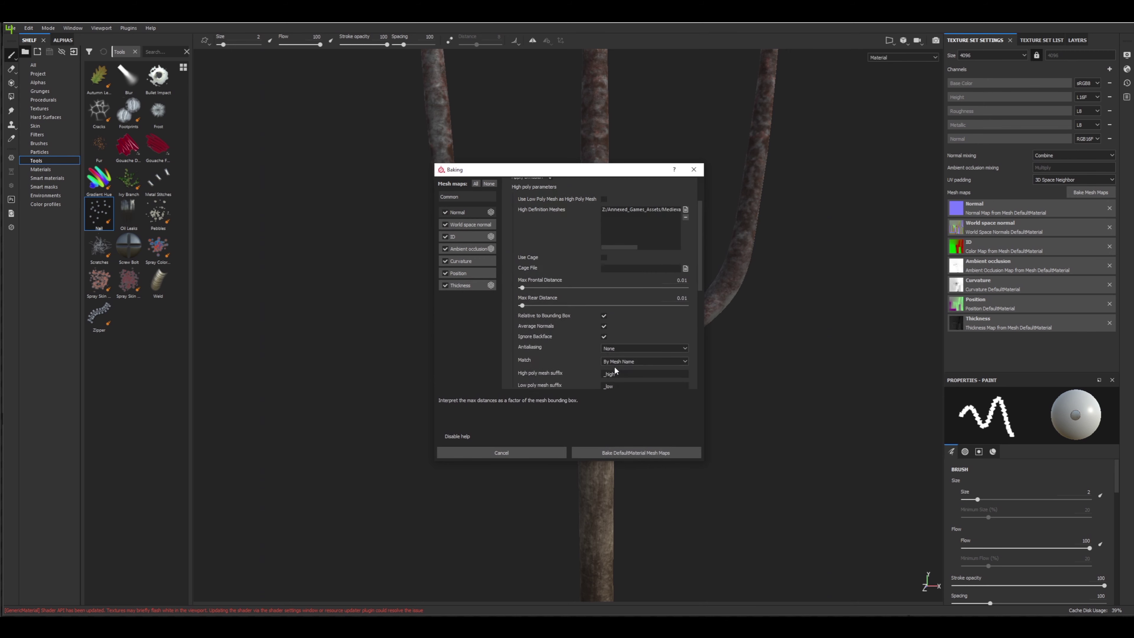
{"action": "left_click", "coordinate": [613, 452]}
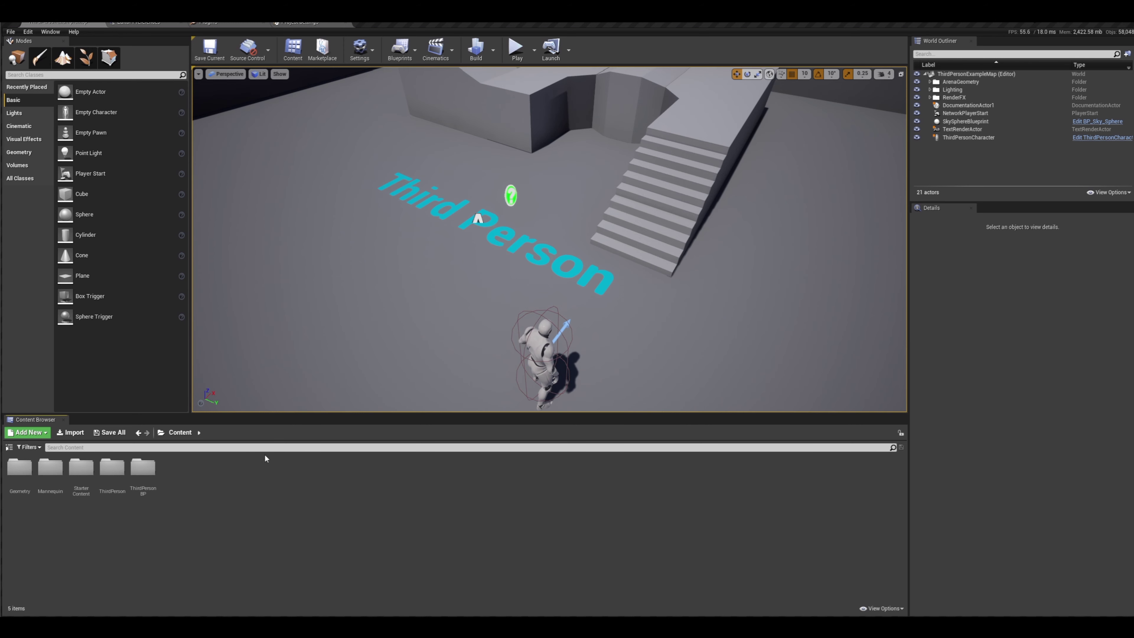
{"action": "right_click_drag", "start_coordinate": [483, 296], "coordinate": [452, 304]}
{"action": "key", "text": "s"}
{"action": "key", "text": "w"}
{"action": "left_click_drag", "start_coordinate": [473, 277], "coordinate": [503, 314]}
{"action": "mouse_move", "coordinate": [501, 296]}
{"action": "right_mouse_down"}
{"action": "mouse_move", "coordinate": [487, 309]}
{"action": "mouse_move", "coordinate": [484, 290]}
{"action": "right_mouse_up"}
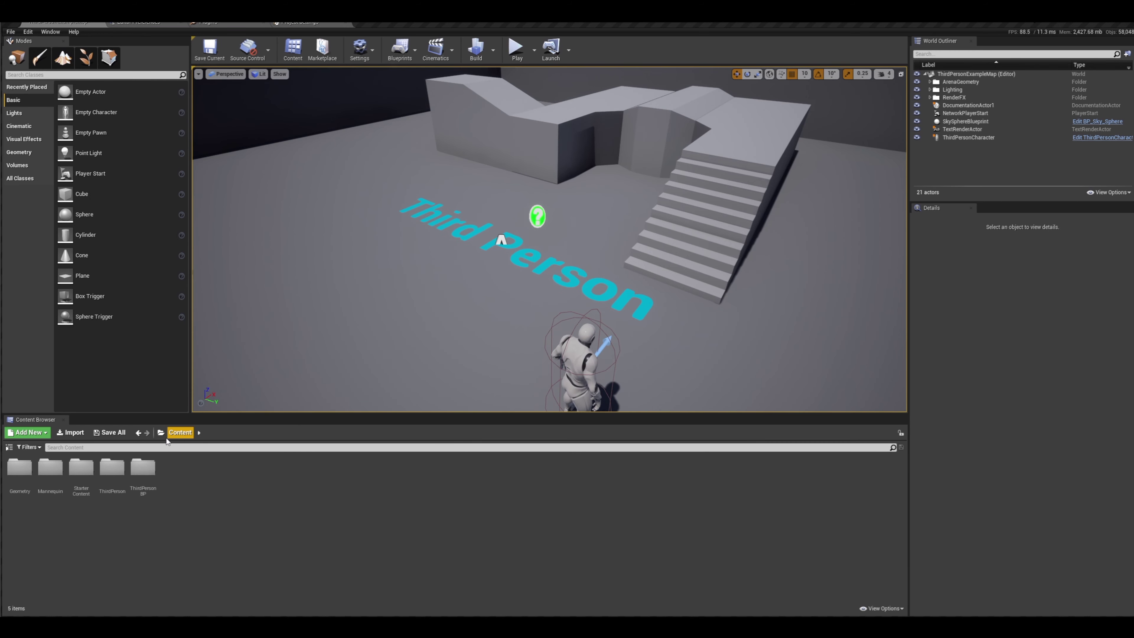
In Unreal Editor, show the content folder tree and open UE4_Mannequin_Skeleton from the Mannequin/Character/Mesh folder
{"action": "left_click", "coordinate": [9, 447]}
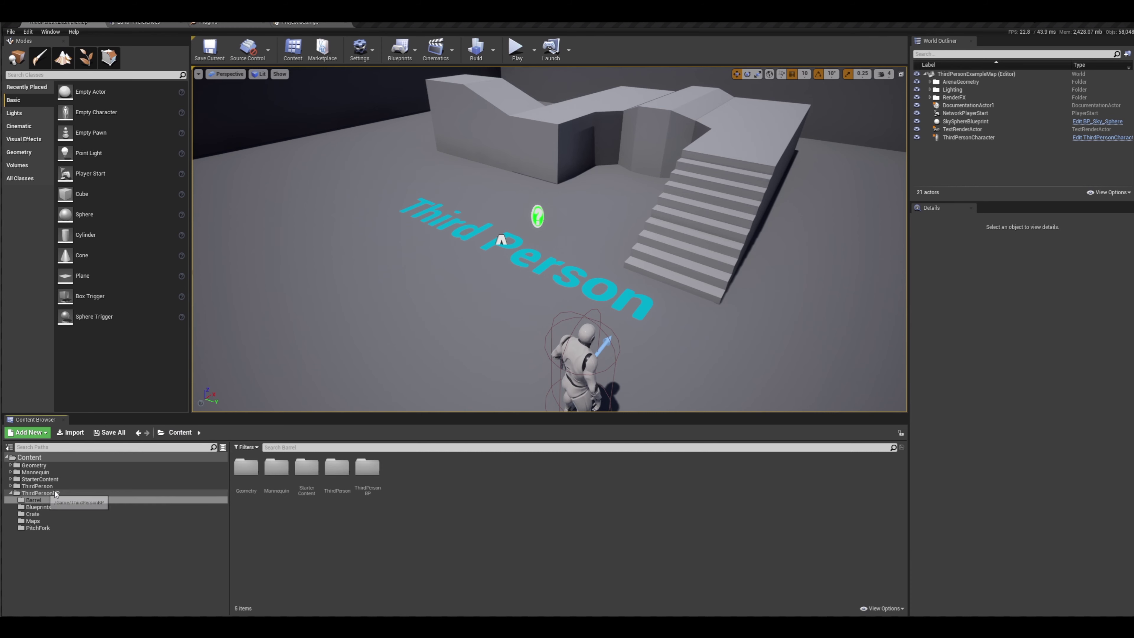
{"action": "left_click", "coordinate": [40, 472]}
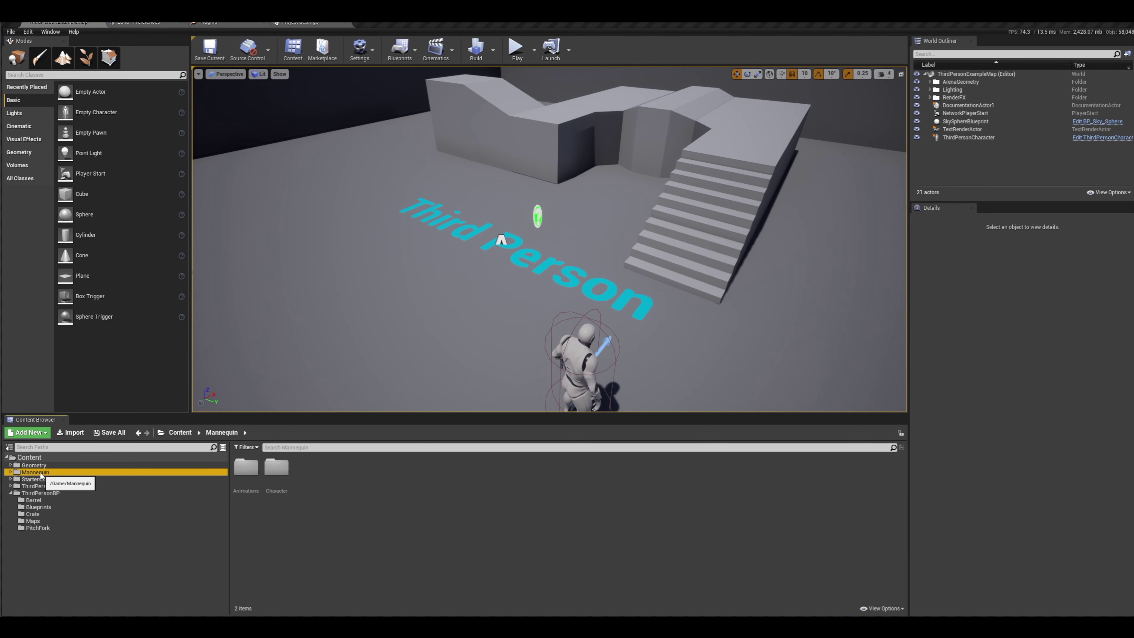
{"action": "double_click", "coordinate": [277, 468]}
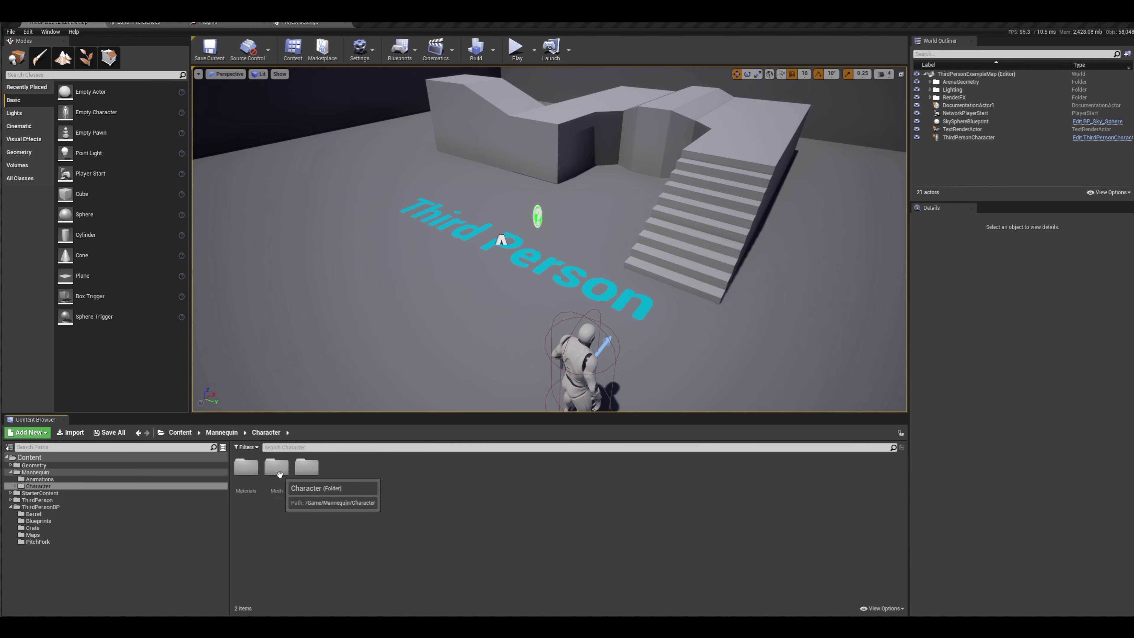
{"action": "double_click", "coordinate": [282, 488]}
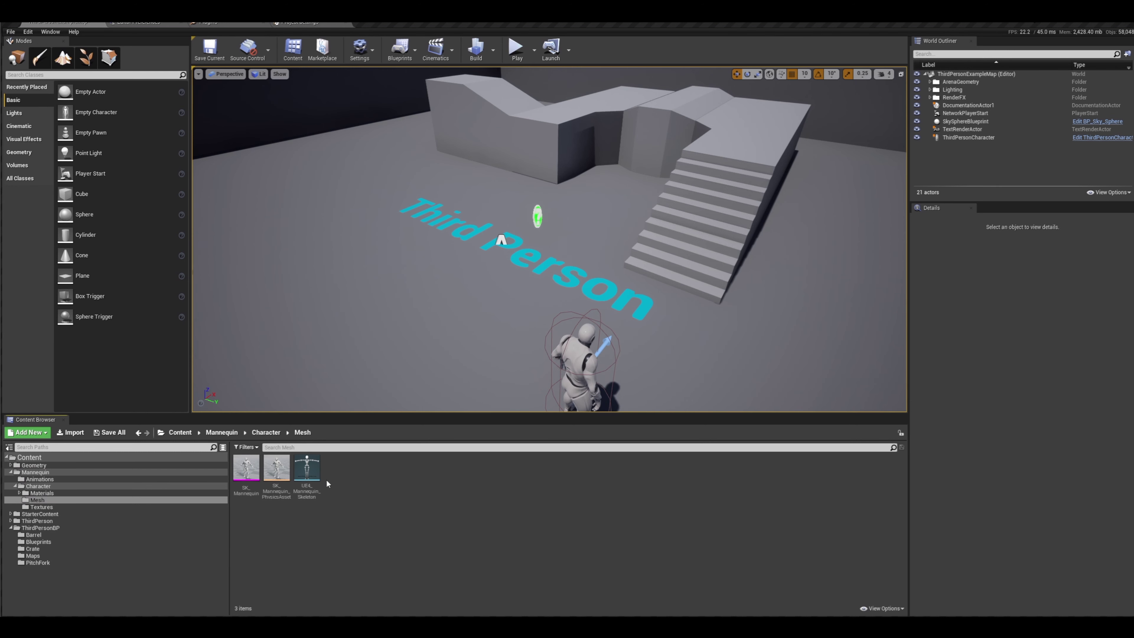
{"action": "left_click", "coordinate": [314, 480]}
{"action": "double_click", "coordinate": [314, 479]}
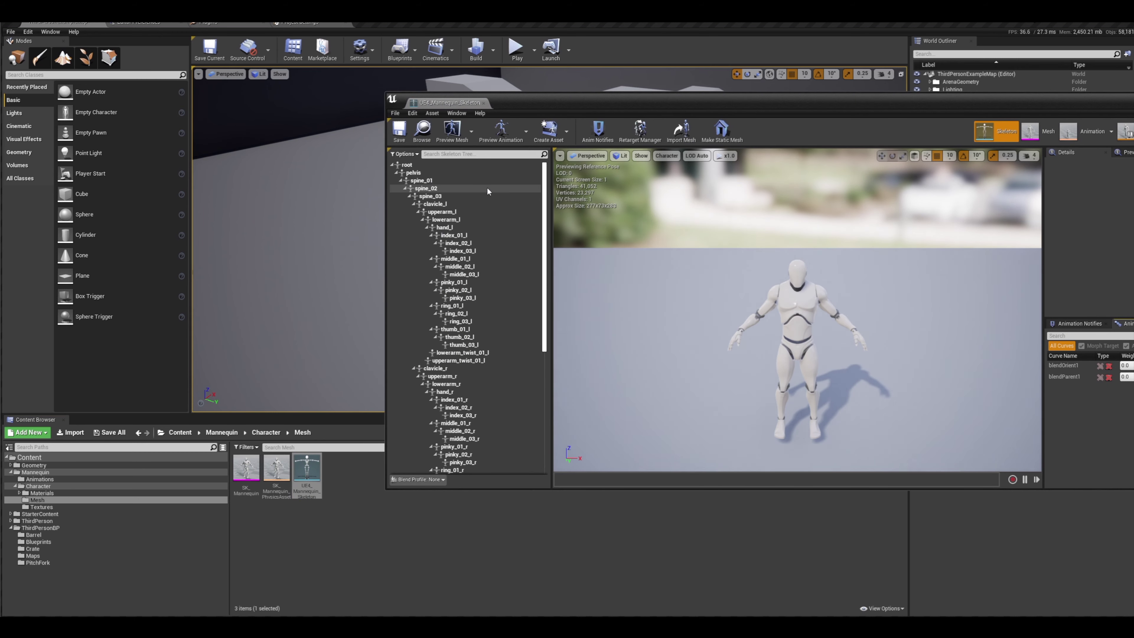
Add a socket to the mannequin's hand_r bone and name it Righ_Hand_Socket
{"action": "left_click", "coordinate": [736, 336]}
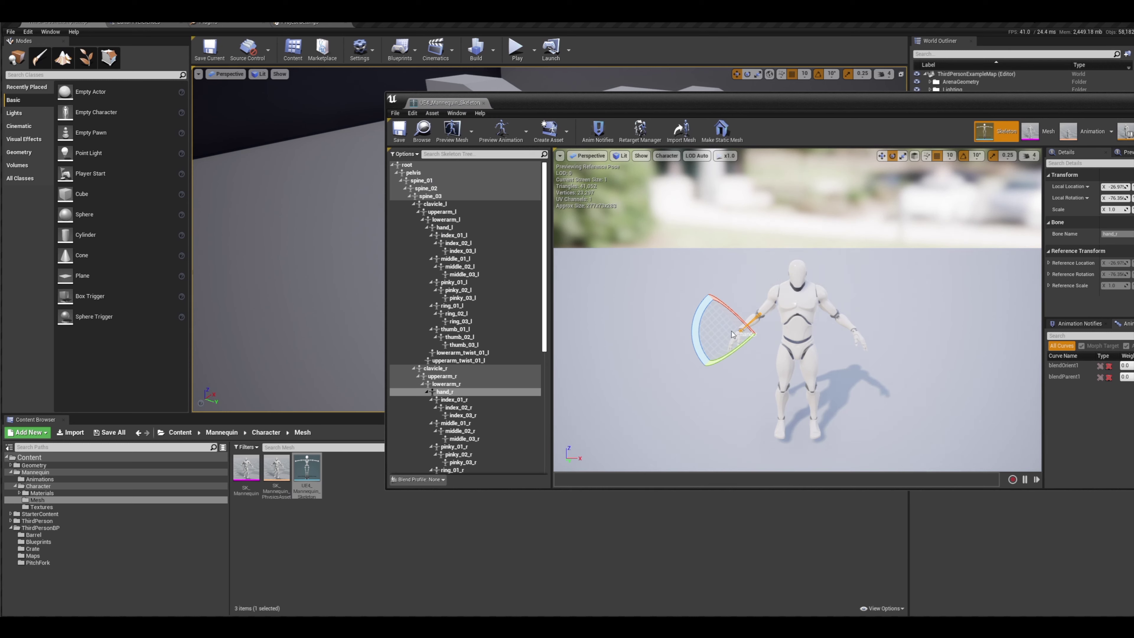
{"action": "left_click", "coordinate": [442, 393]}
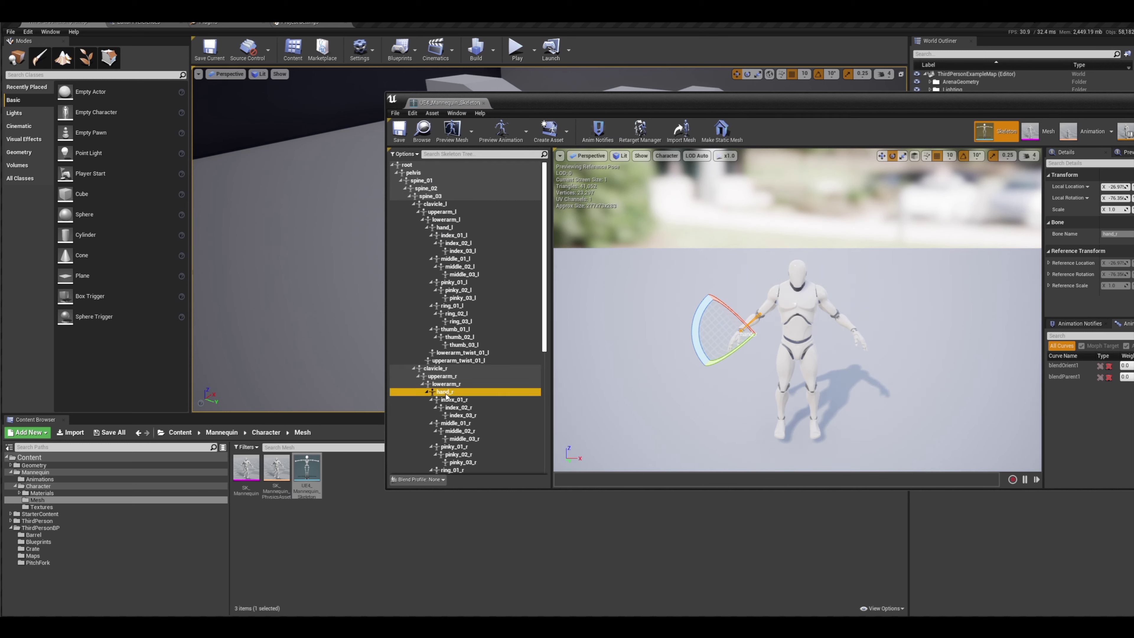
{"action": "right_click", "coordinate": [443, 394]}
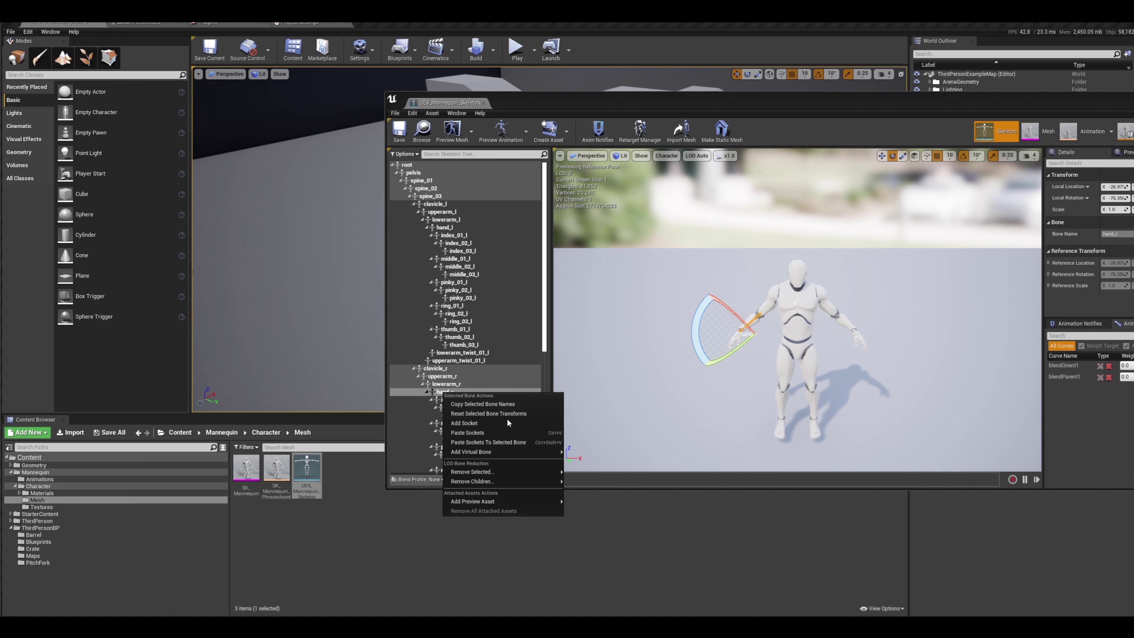
{"action": "left_click", "coordinate": [502, 424]}
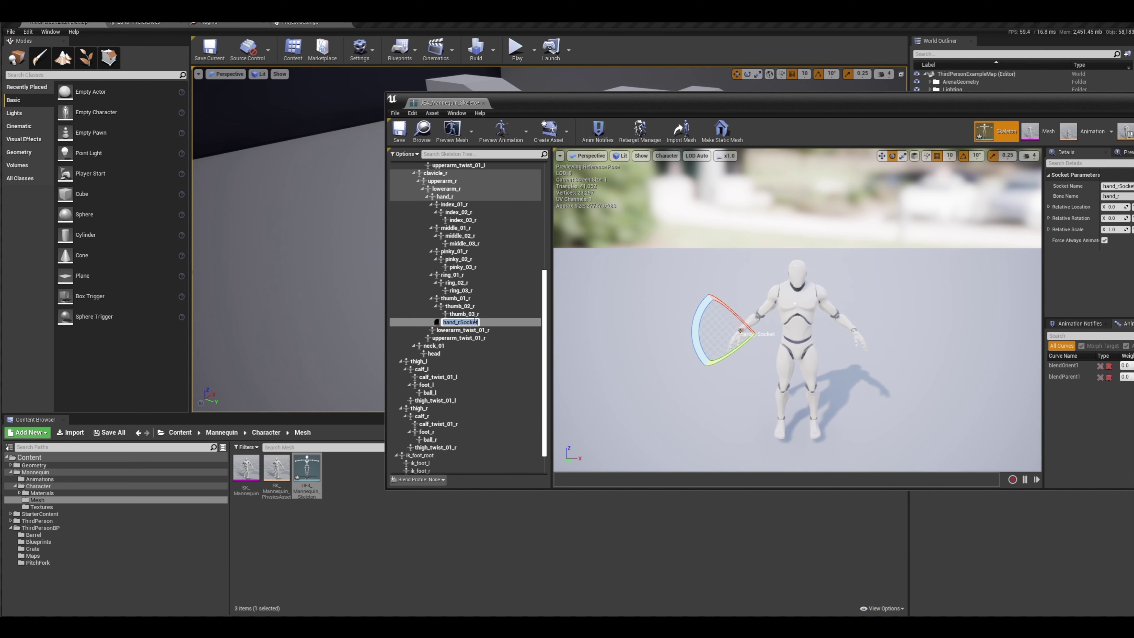
{"action": "type", "text": "Righ_Hand"}
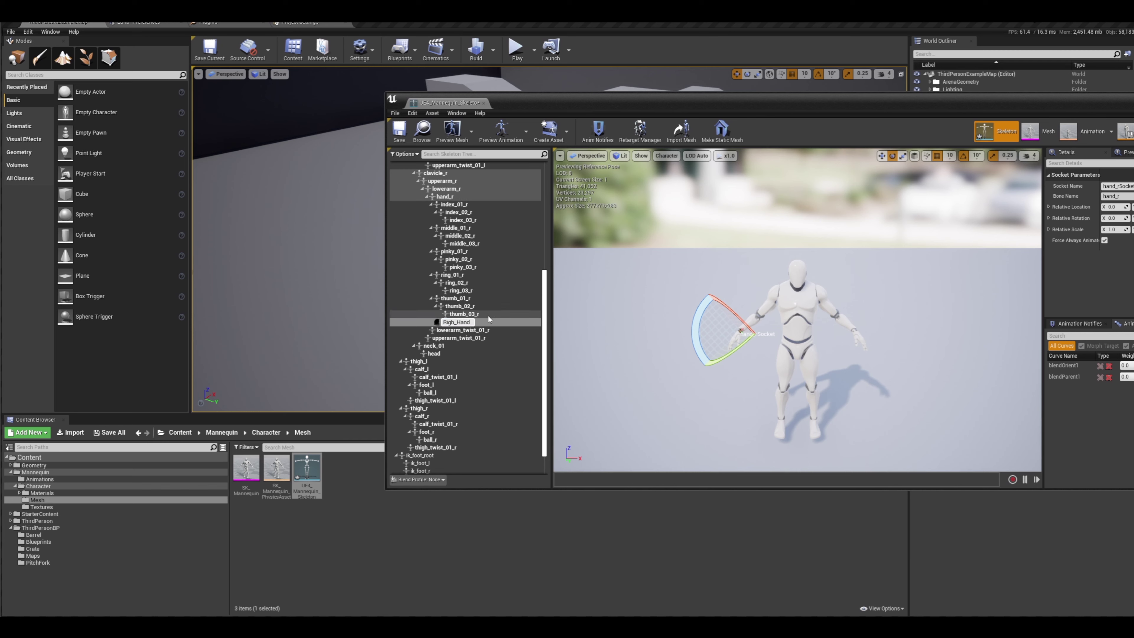
{"action": "type", "text": "_Socket"}
{"action": "key", "text": "Return"}
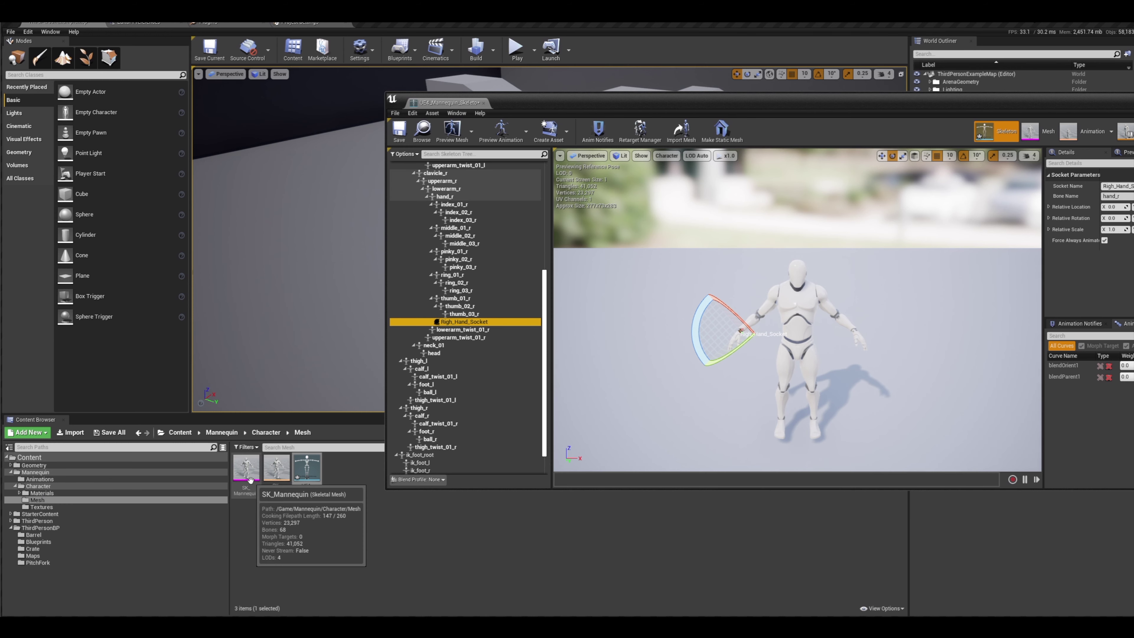
Open the ThirdPersonCharacter blueprint from the ThirdPersonBP/Blueprints folder
{"action": "left_click", "coordinate": [271, 438]}
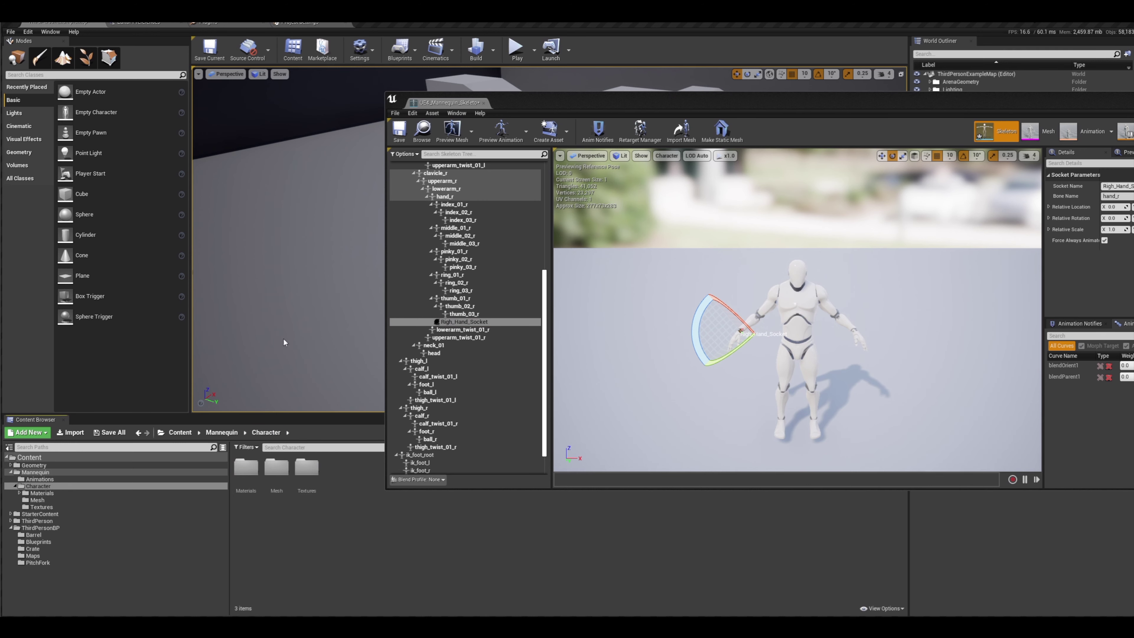
{"action": "left_click", "coordinate": [40, 527]}
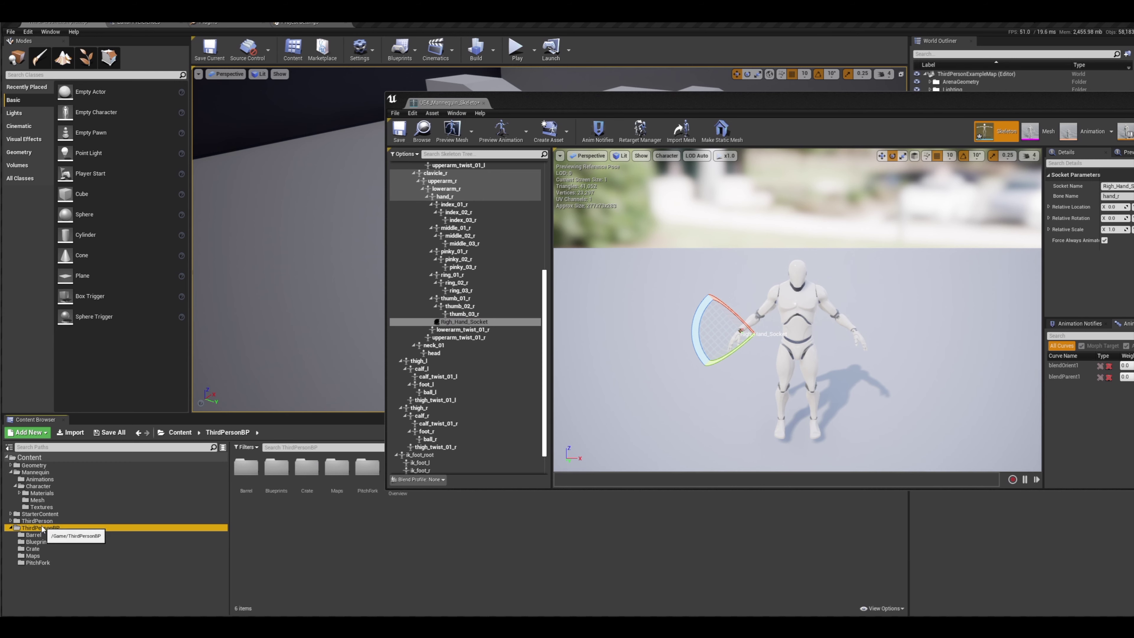
{"action": "double_click", "coordinate": [275, 469]}
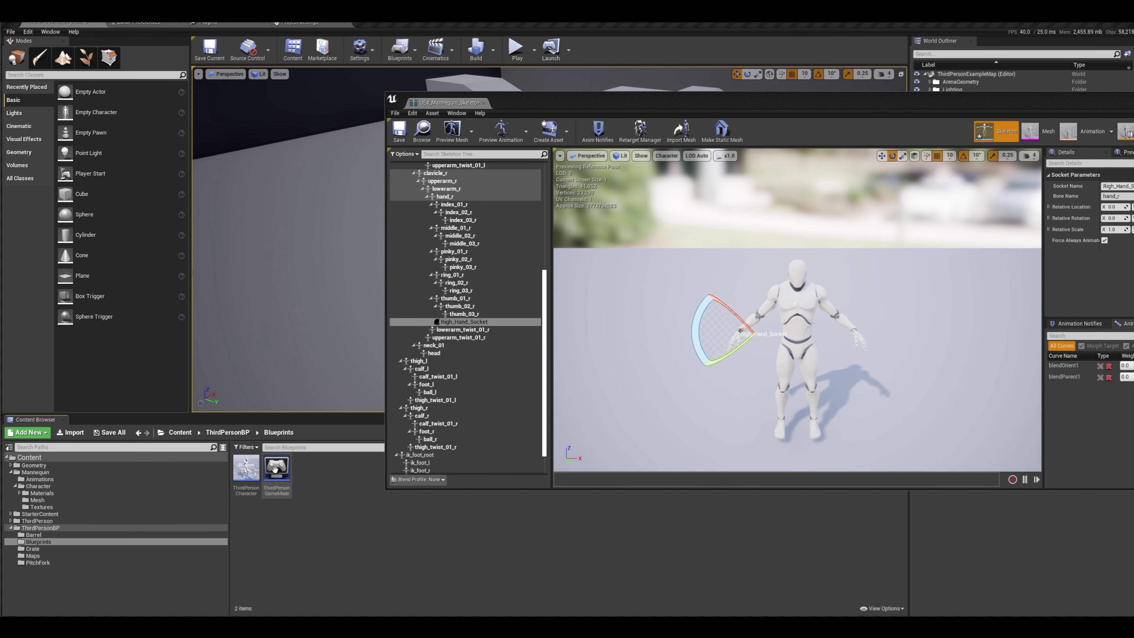
{"action": "double_click", "coordinate": [247, 468]}
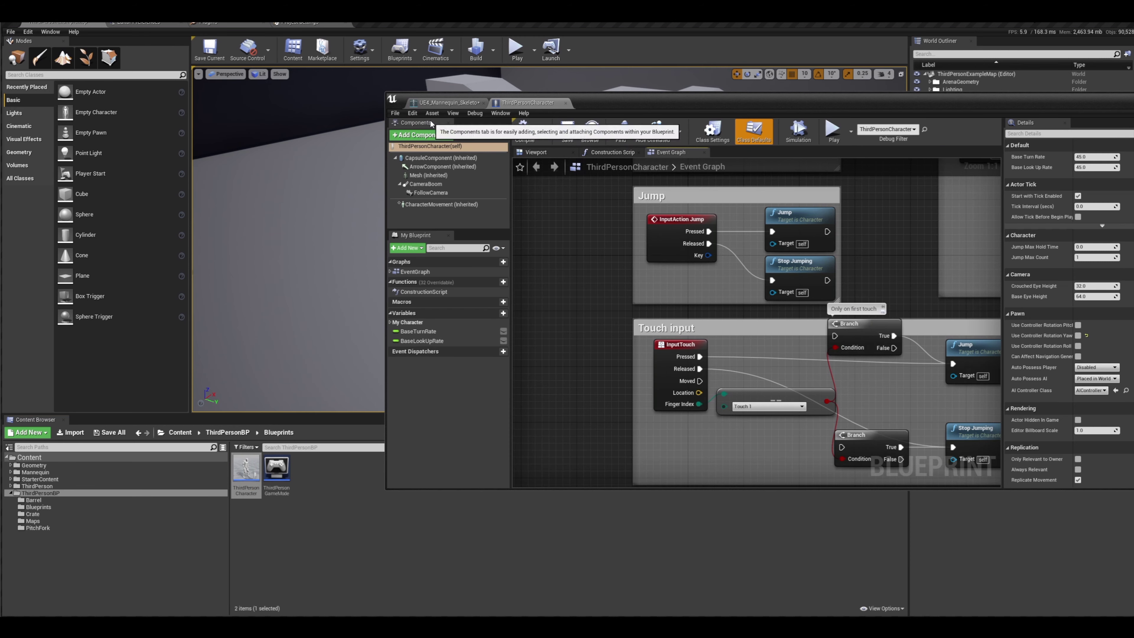
Save the UE4_Mannequin_Skeleton asset and return to the ThirdPersonCharacter blueprint
{"action": "left_click", "coordinate": [442, 103]}
{"action": "left_click", "coordinate": [399, 134]}
{"action": "left_click", "coordinate": [521, 105]}
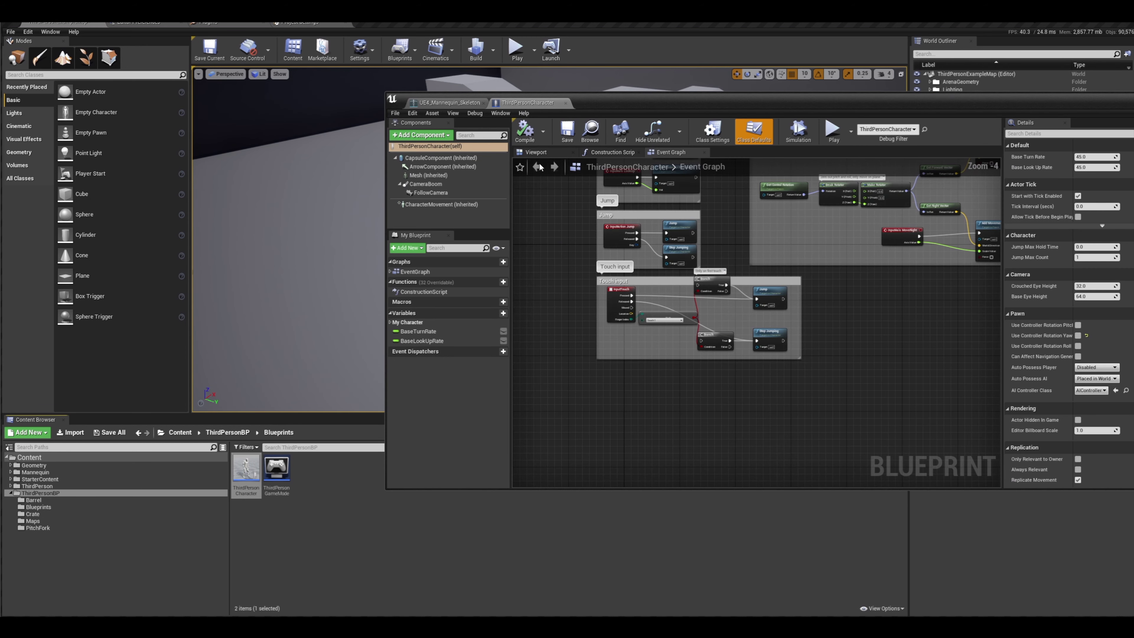
Show the ThirdPersonCharacter blueprint's 3D viewport with the whole mannequin in view
{"action": "left_click", "coordinate": [536, 152]}
{"action": "right_click_drag", "start_coordinate": [661, 285], "coordinate": [759, 279]}
{"action": "key", "text": "a"}
{"action": "key", "text": "w"}
{"action": "key", "text": "s"}
{"action": "right_click_drag", "start_coordinate": [660, 279], "coordinate": [650, 284]}
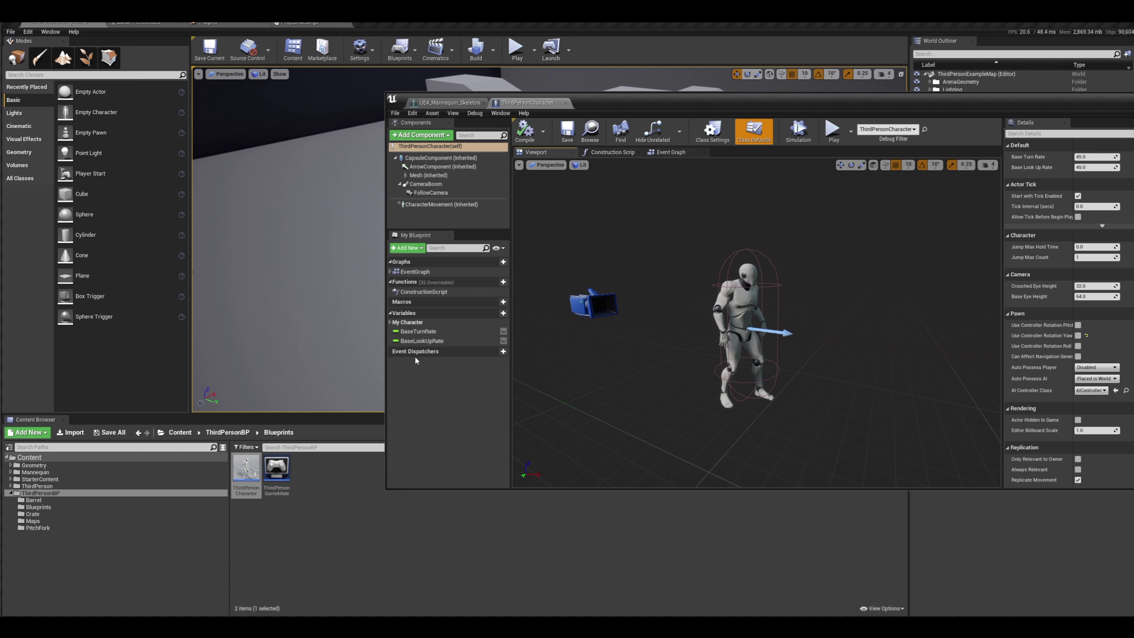
Import PitchFork_Low as a static mesh into the ThirdPersonBP/PitchFork folder with the existing FBX options, and dismiss the message log
{"action": "left_click", "coordinate": [315, 526]}
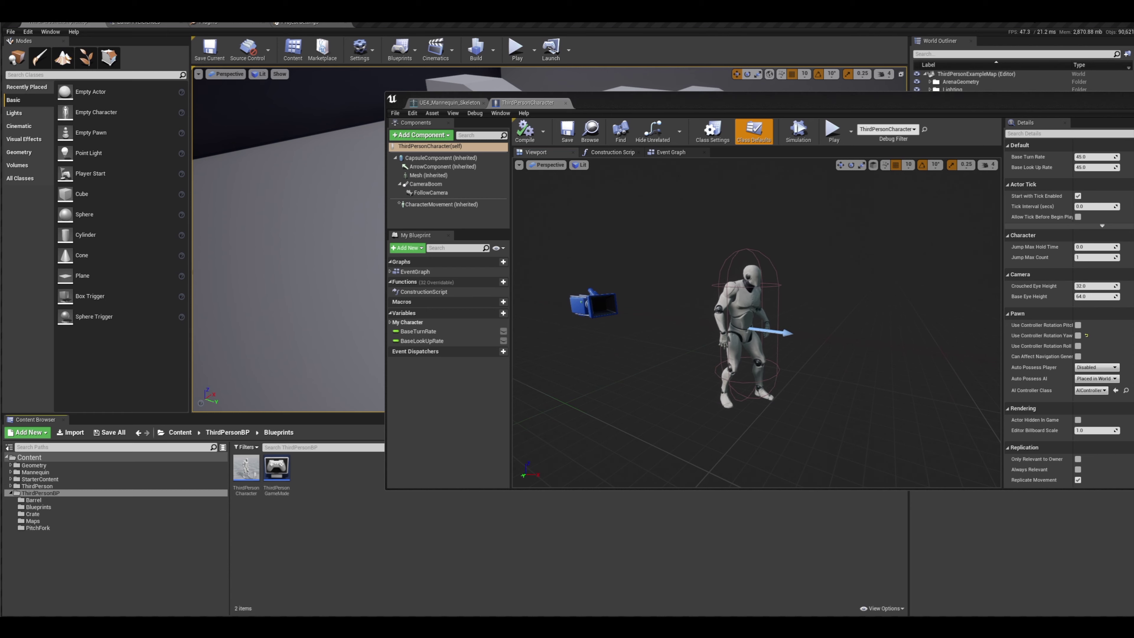
{"action": "mouse_move", "coordinate": [116, 624]}
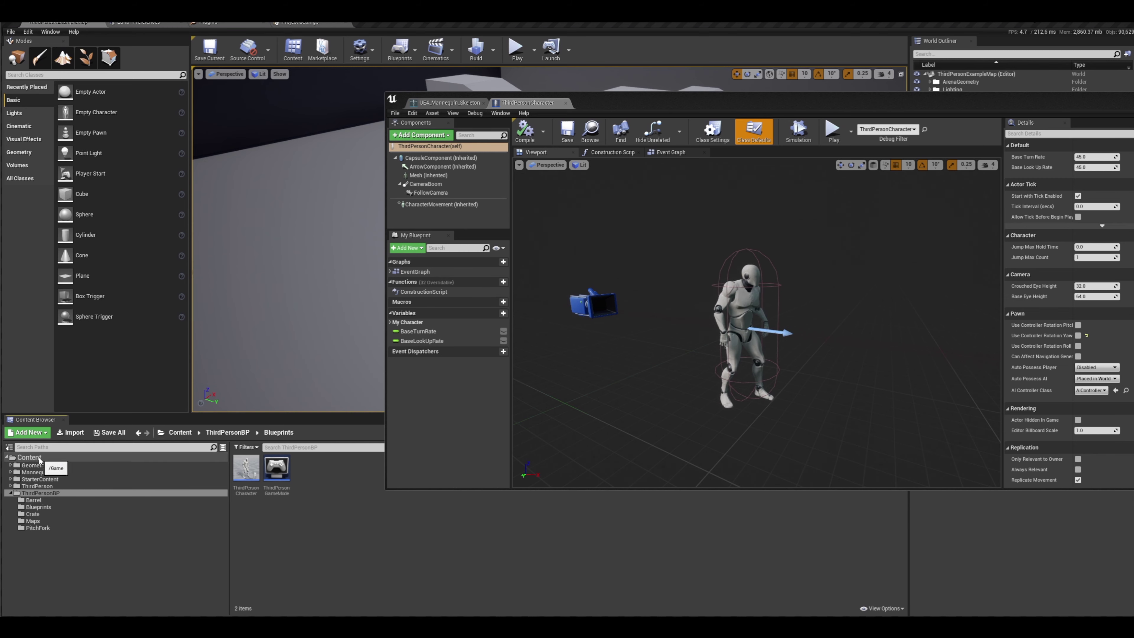
{"action": "left_click", "coordinate": [223, 433]}
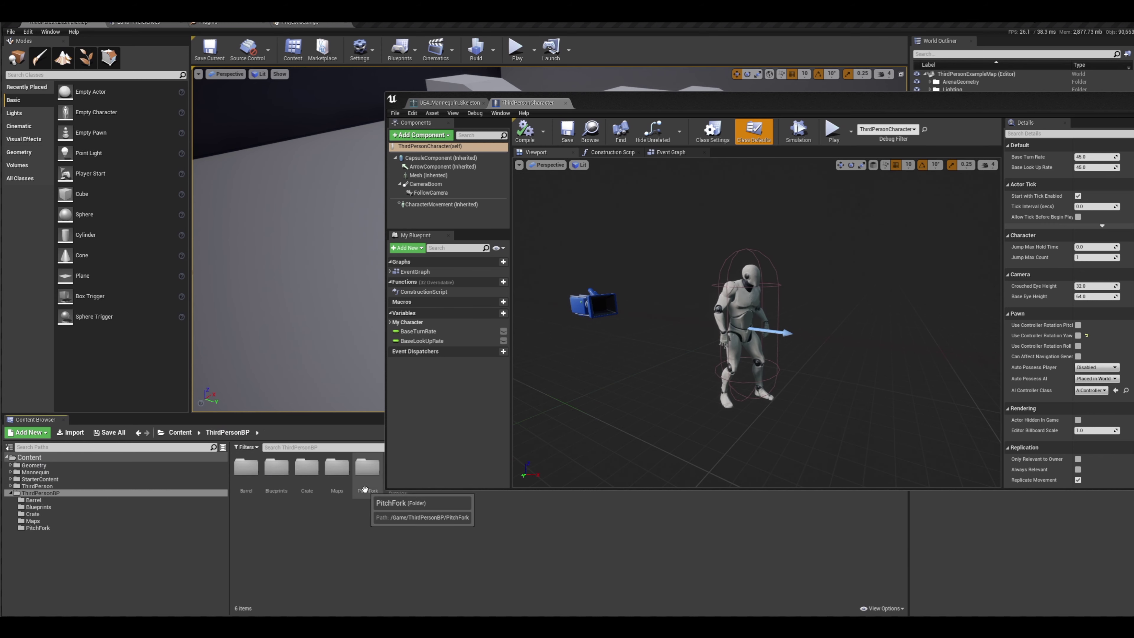
{"action": "double_click", "coordinate": [363, 487]}
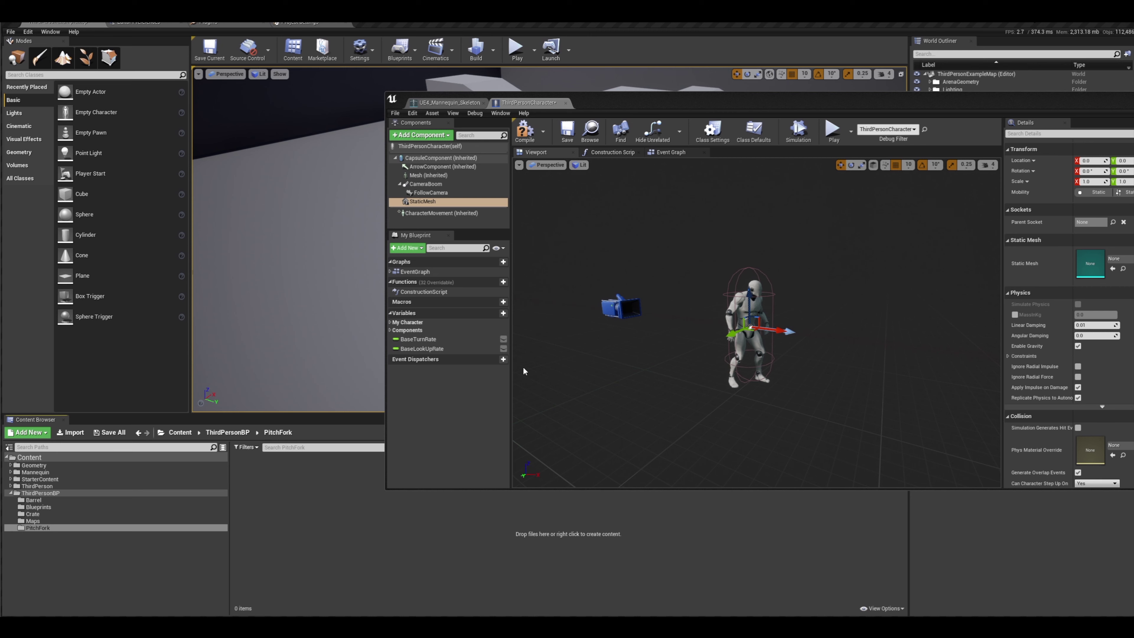
{"action": "left_click_drag", "start_coordinate": [286, 496], "coordinate": [287, 499]}
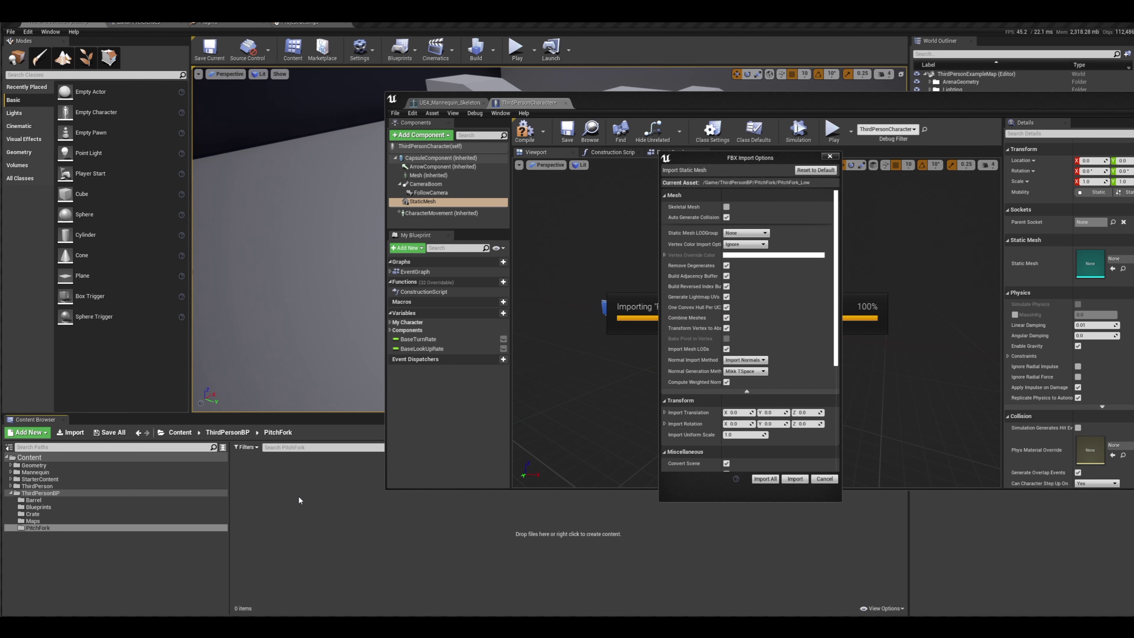
{"action": "scroll", "coordinate": [789, 356], "scroll_direction": "down", "scroll_amount": 1}
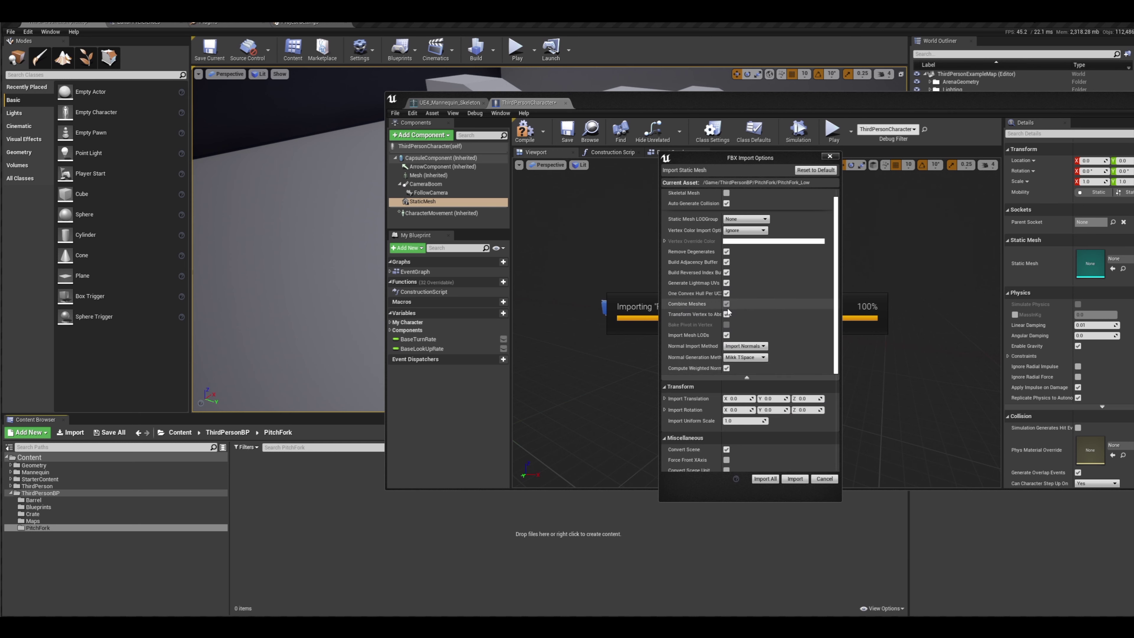
{"action": "scroll", "coordinate": [728, 308], "scroll_direction": "up", "scroll_amount": 1}
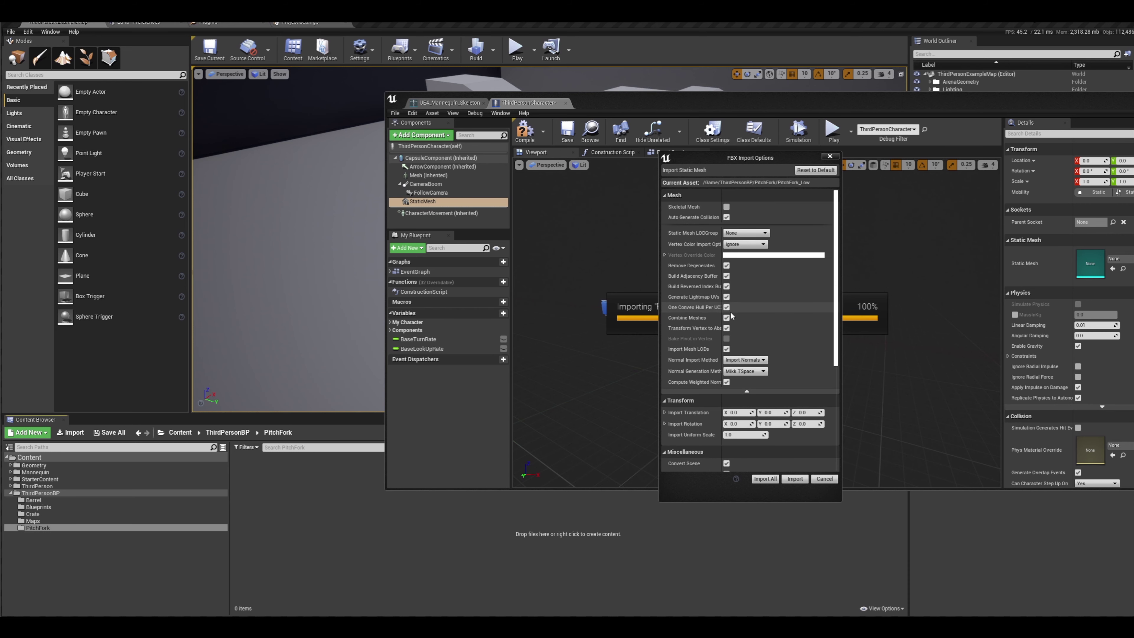
{"action": "left_click", "coordinate": [764, 478]}
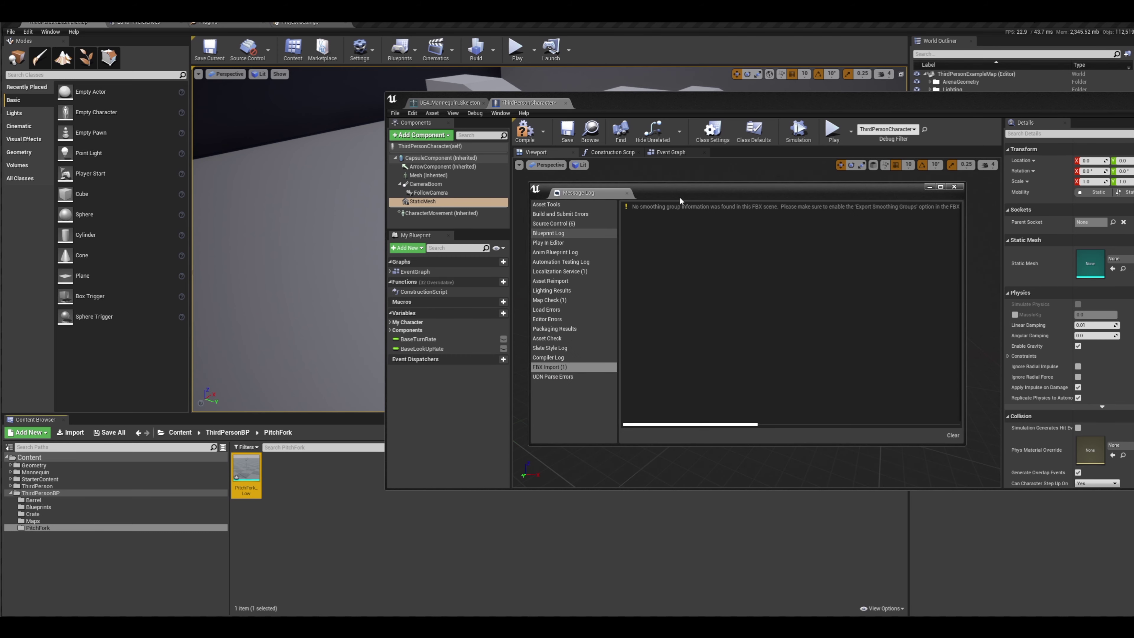
{"action": "left_click_drag", "start_coordinate": [680, 199], "coordinate": [637, 246]}
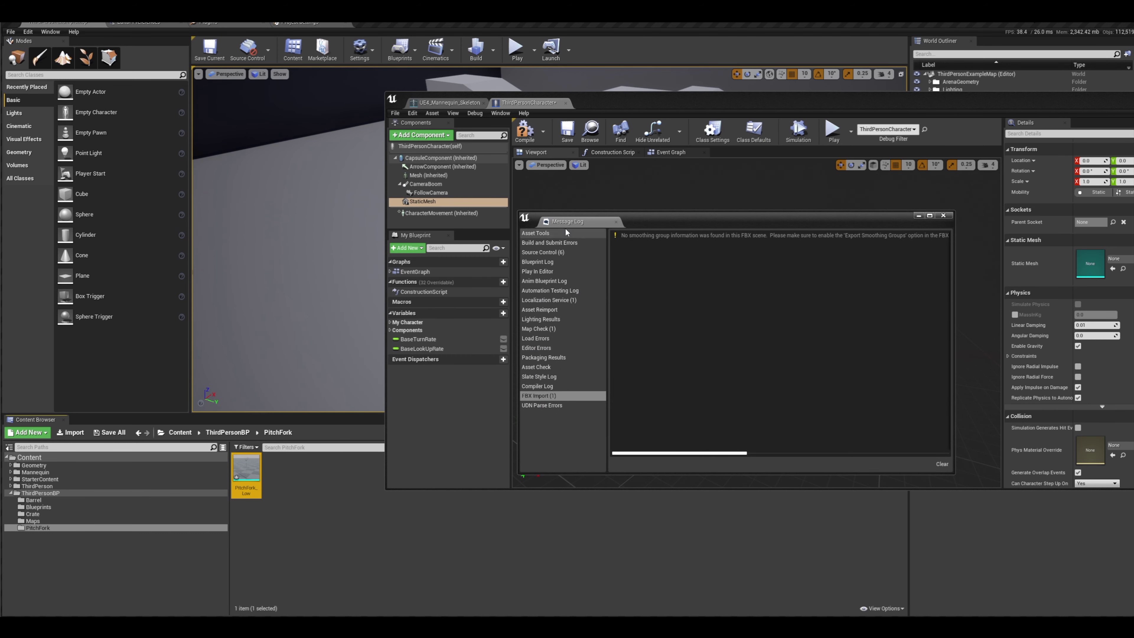
{"action": "left_click", "coordinate": [615, 222]}
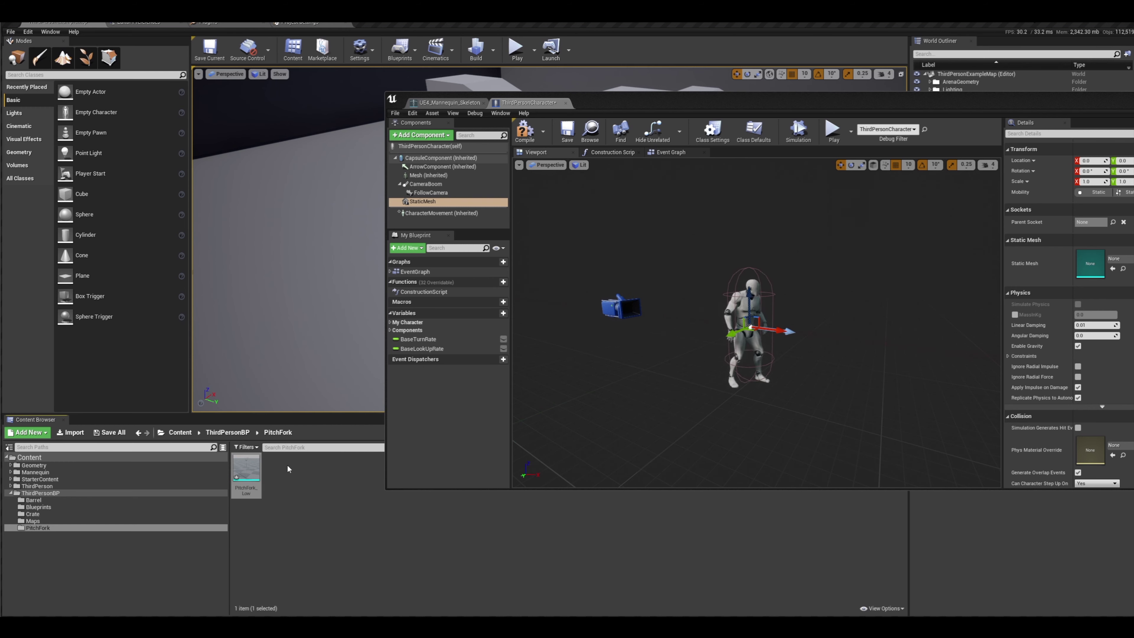
Add a static mesh component using PitchFork_Low to the character and parent it to the inherited Mesh component
{"action": "left_click", "coordinate": [245, 473]}
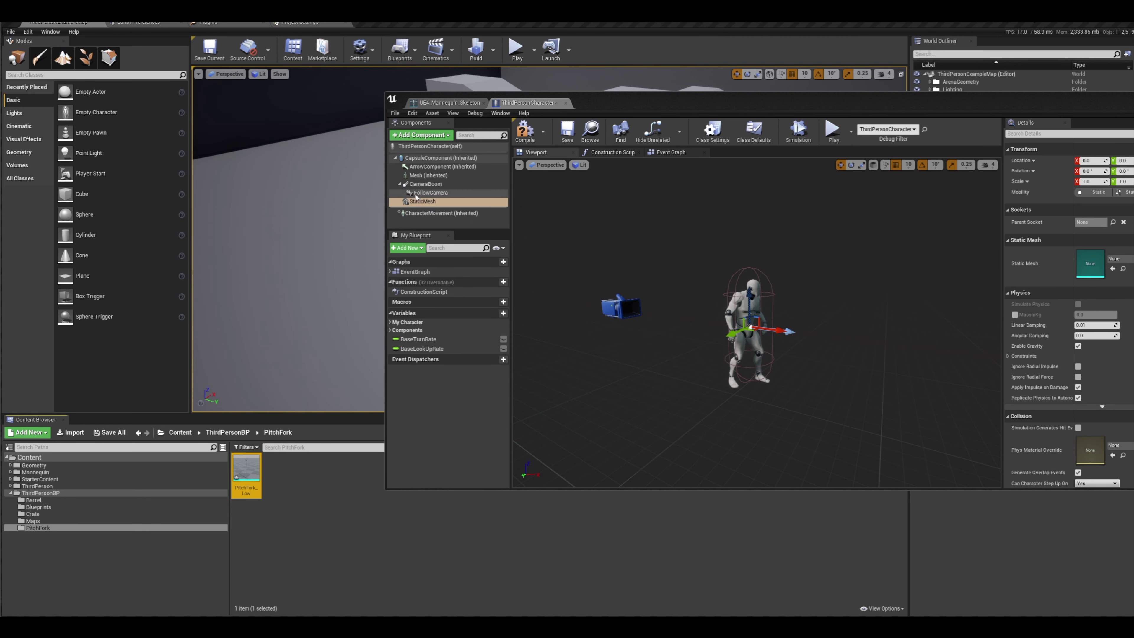
{"action": "left_click", "coordinate": [421, 135]}
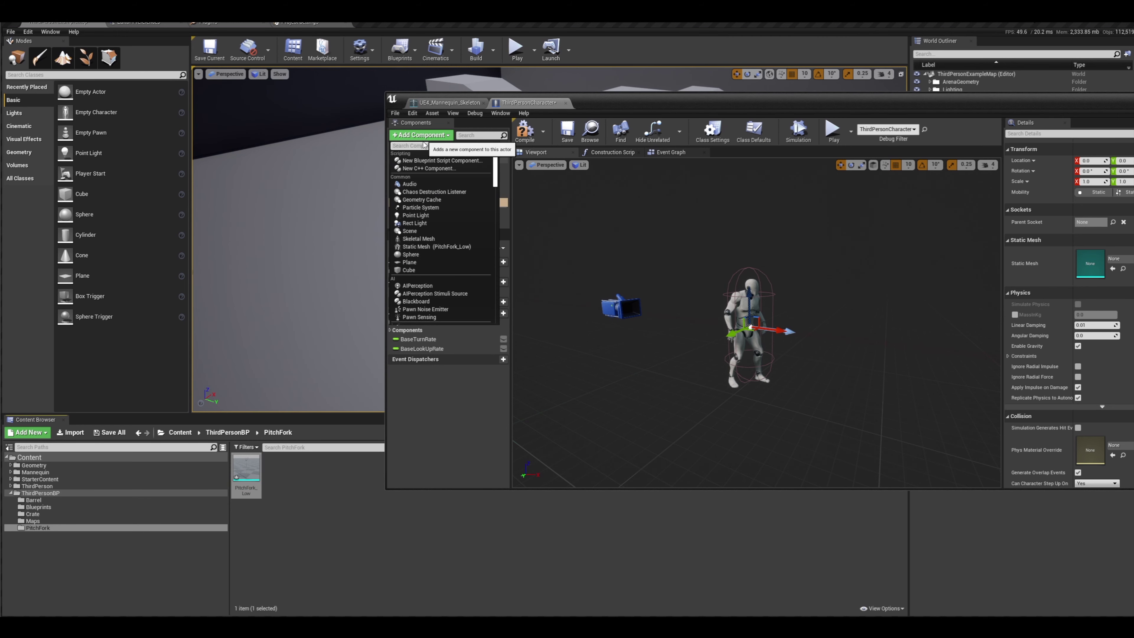
{"action": "left_click", "coordinate": [432, 247]}
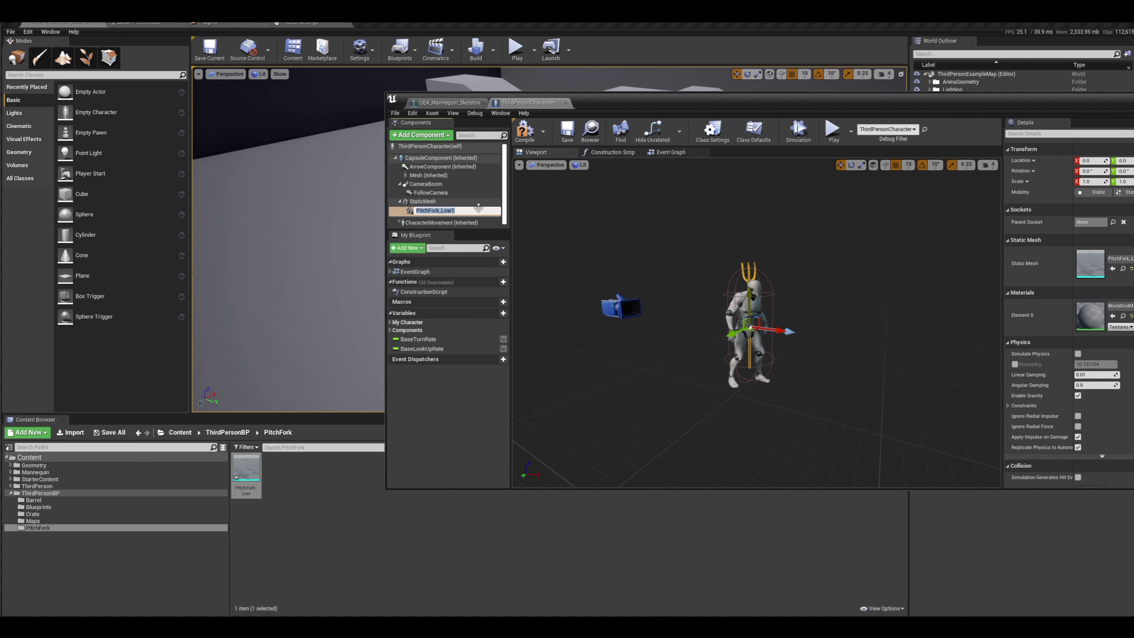
{"action": "left_click", "coordinate": [463, 212]}
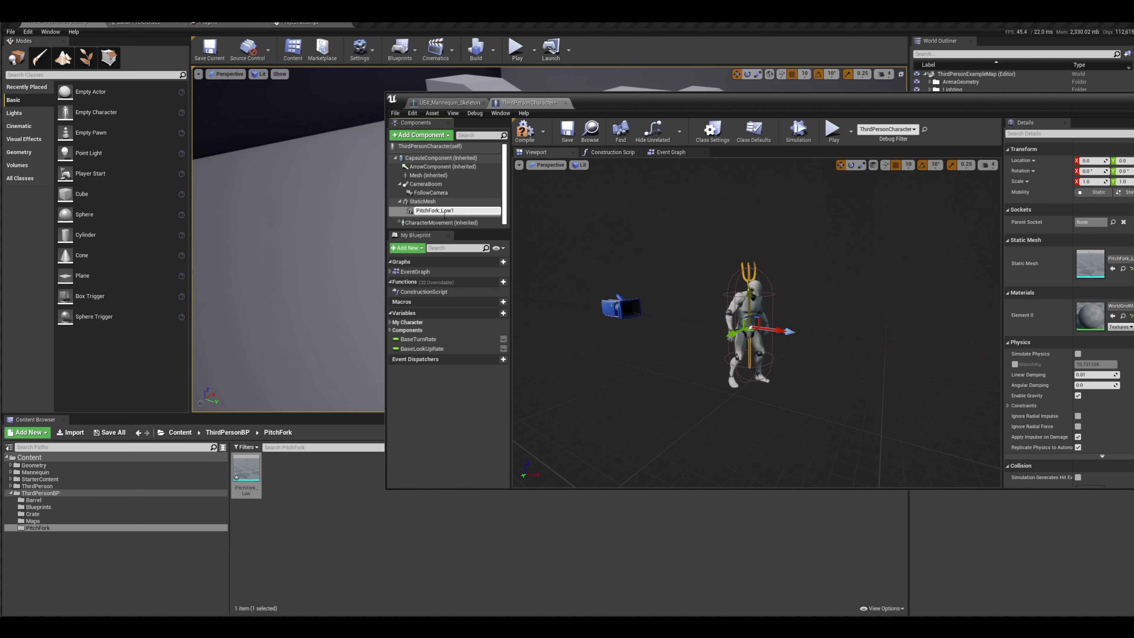
{"action": "left_click", "coordinate": [409, 214]}
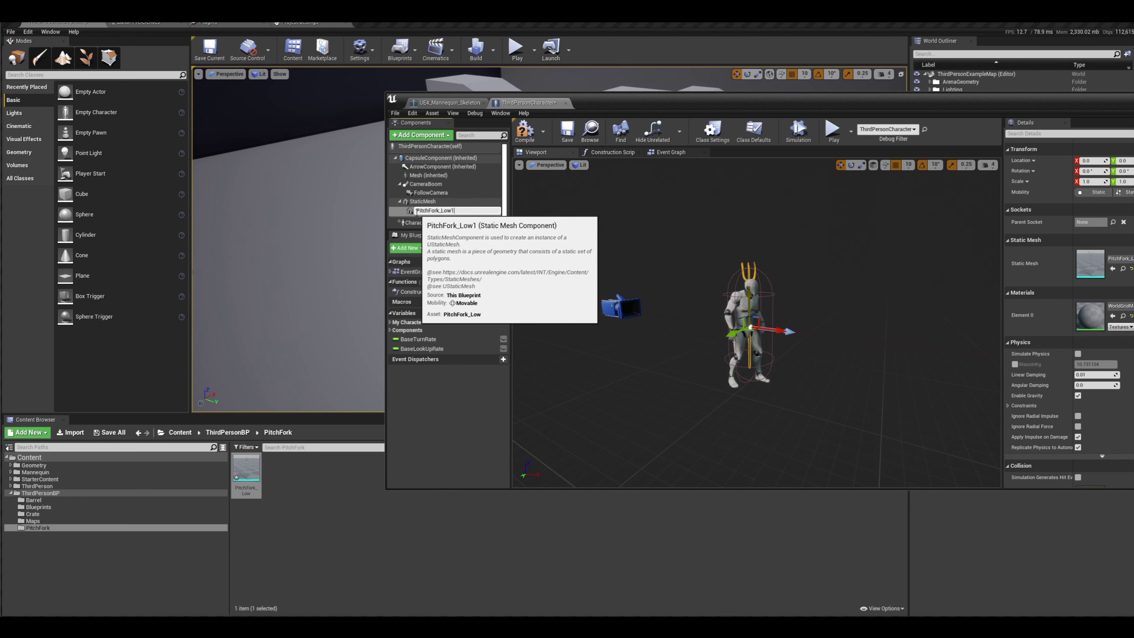
{"action": "left_click_drag", "start_coordinate": [409, 214], "coordinate": [429, 178]}
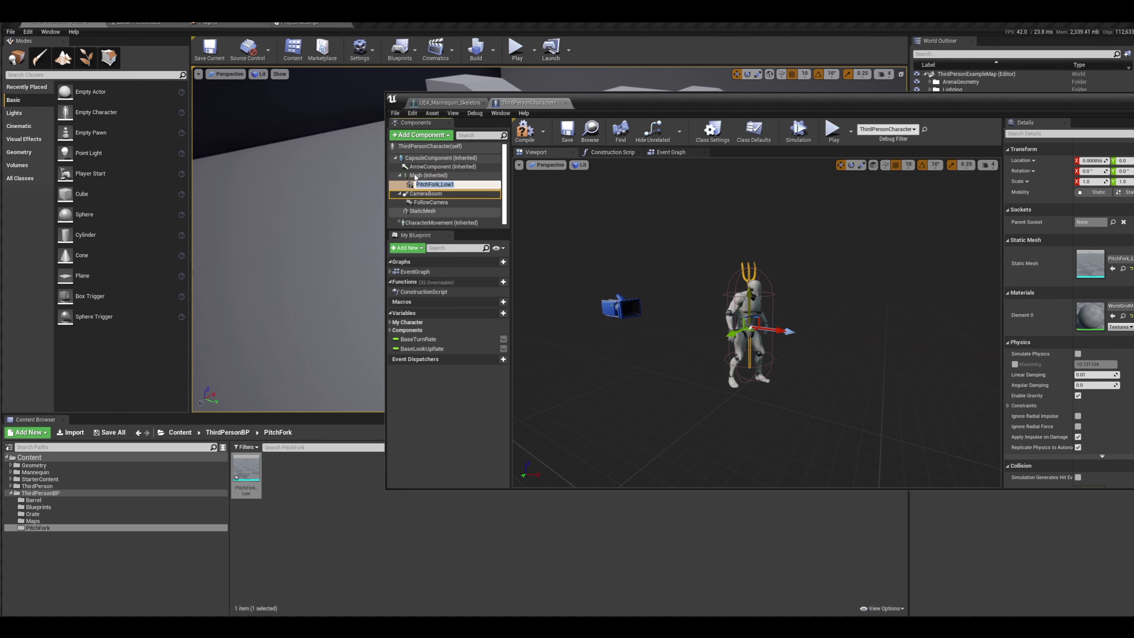
Delete the empty StaticMesh component from the character's component list
{"action": "left_click", "coordinate": [425, 175]}
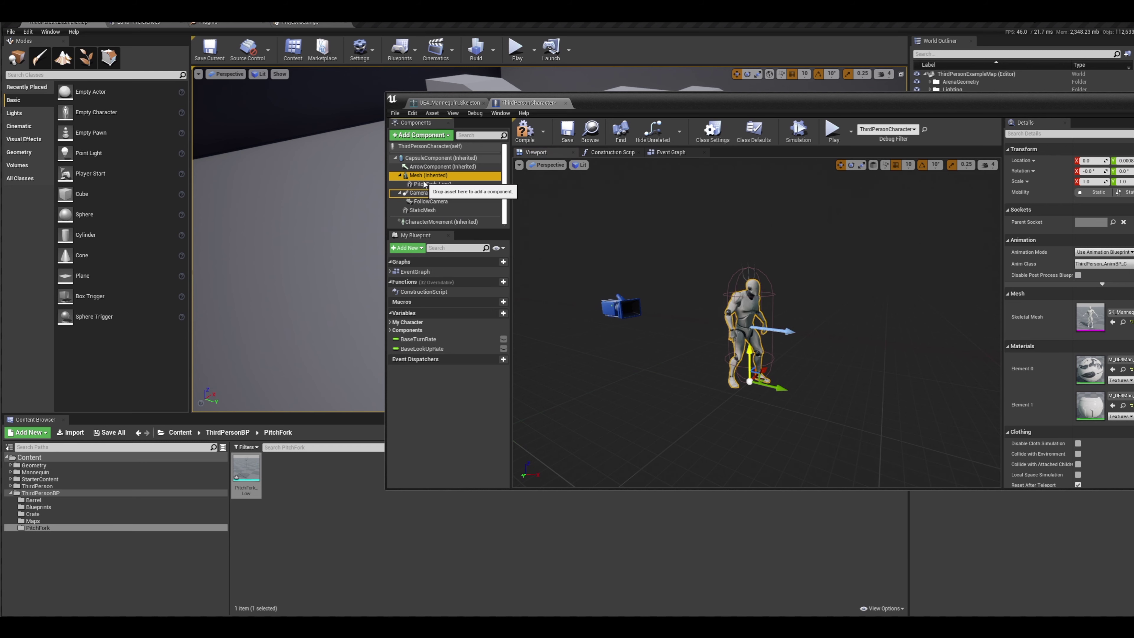
{"action": "left_click", "coordinate": [424, 210]}
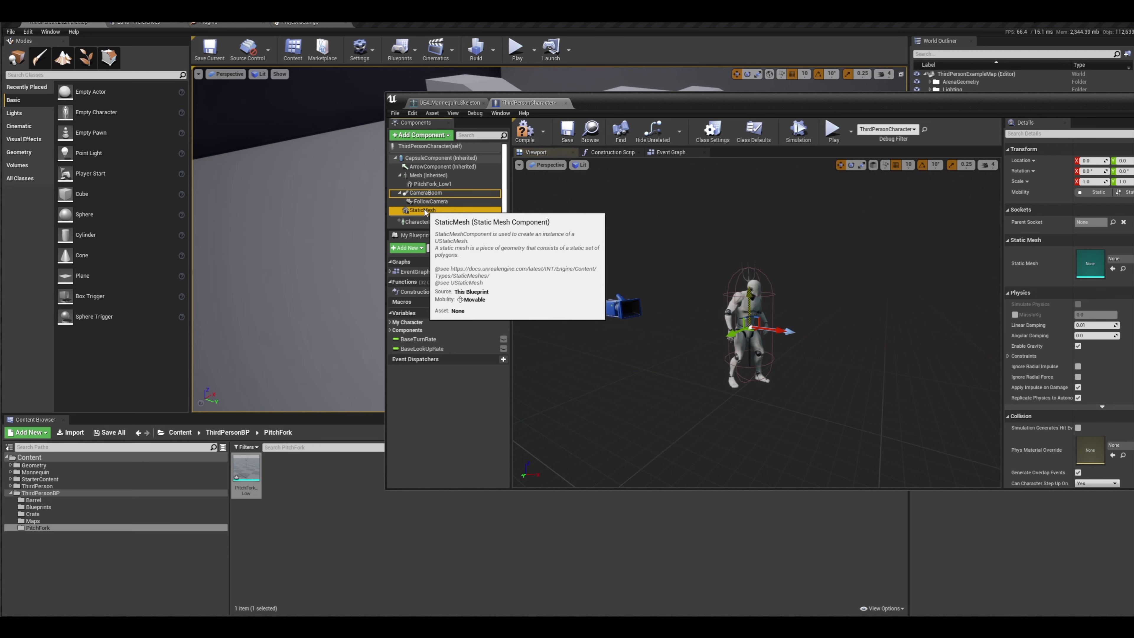
{"action": "key", "text": "Delete"}
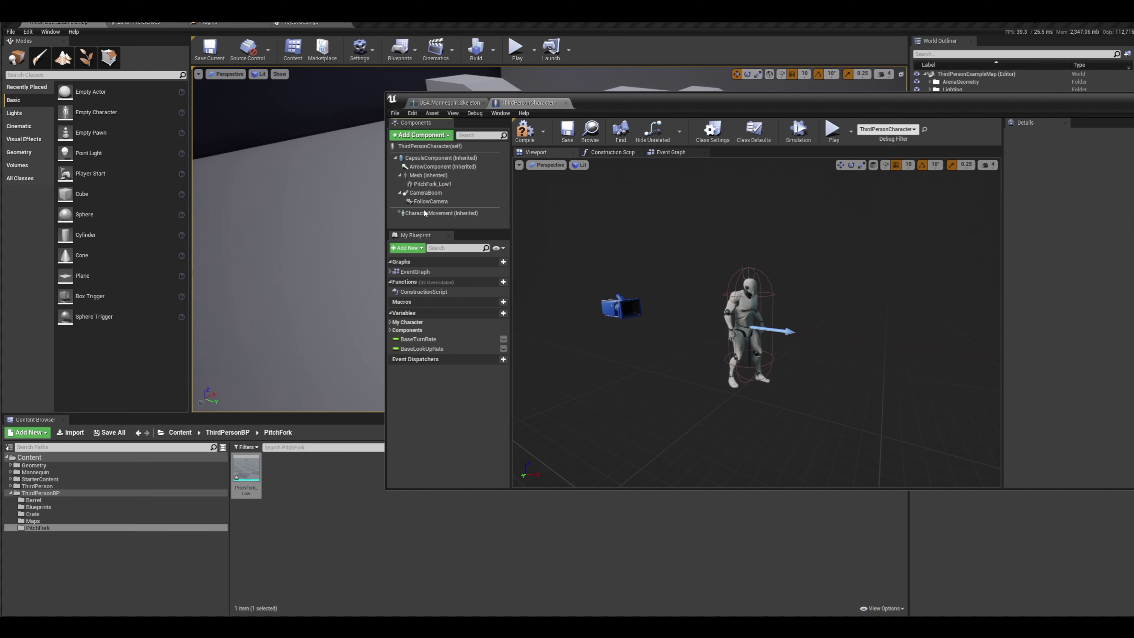
Set the parent socket of the pitchfork component to Righ_Hand_Socket and check its placement on the character
{"action": "left_click", "coordinate": [428, 175]}
{"action": "key", "text": "f"}
{"action": "scroll", "coordinate": [682, 301], "scroll_direction": "down", "scroll_amount": 5}
{"action": "left_click", "coordinate": [432, 184]}
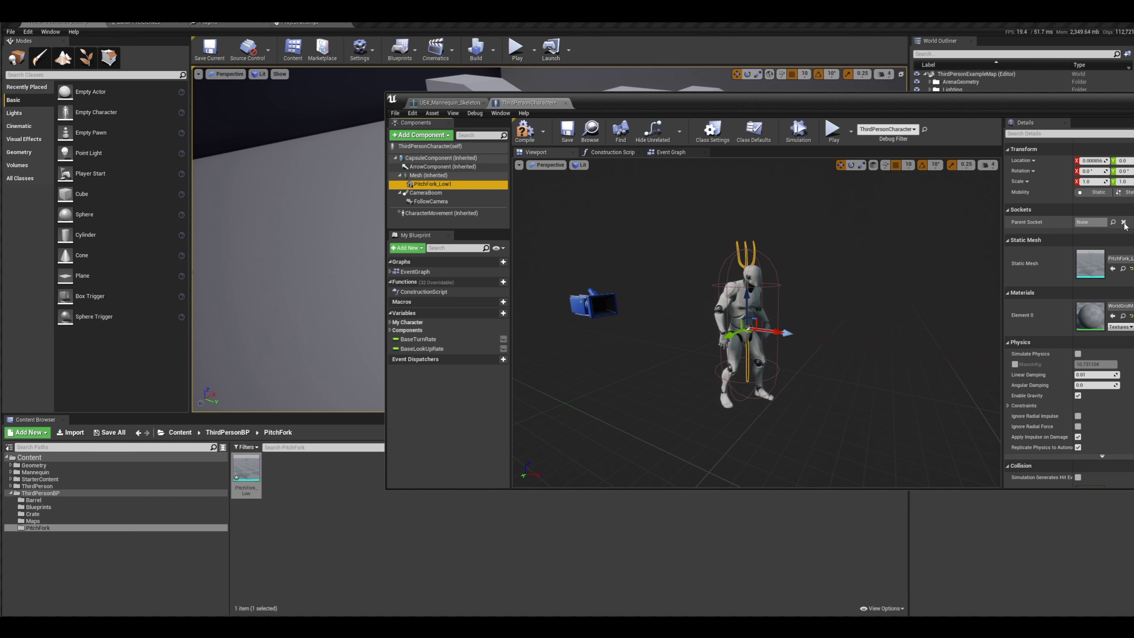
{"action": "left_click", "coordinate": [1114, 222]}
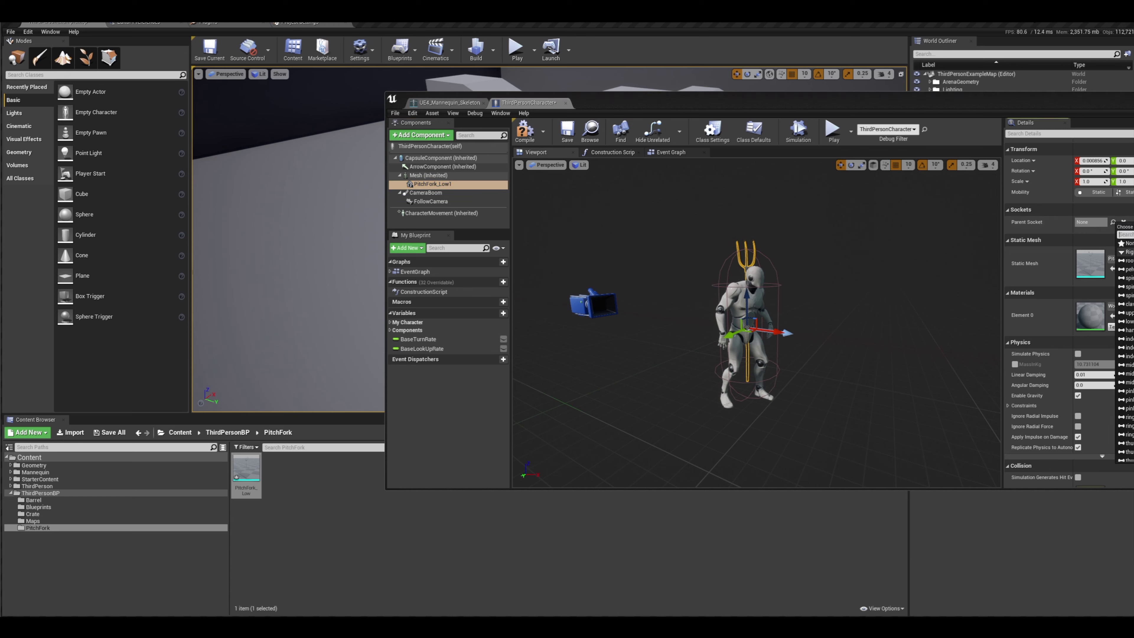
{"action": "left_click", "coordinate": [1126, 252]}
{"action": "scroll", "coordinate": [765, 322], "scroll_direction": "up", "scroll_amount": 5}
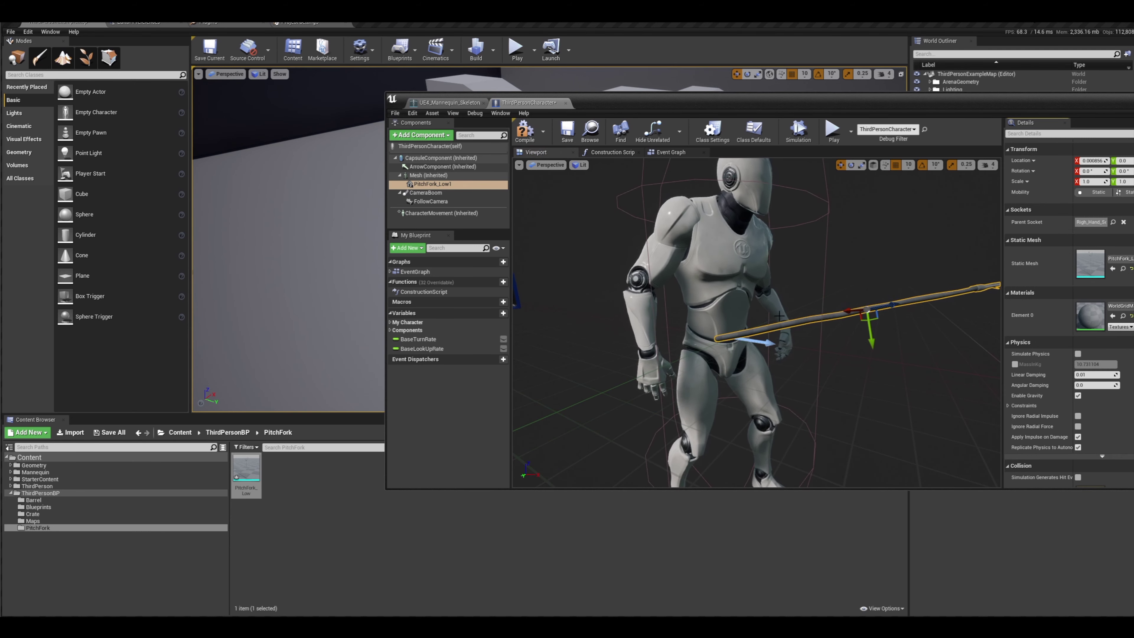
{"action": "left_click_drag", "start_coordinate": [794, 313], "coordinate": [791, 341], "text": "alt"}
{"action": "scroll", "coordinate": [795, 314], "scroll_direction": "up", "scroll_amount": 4}
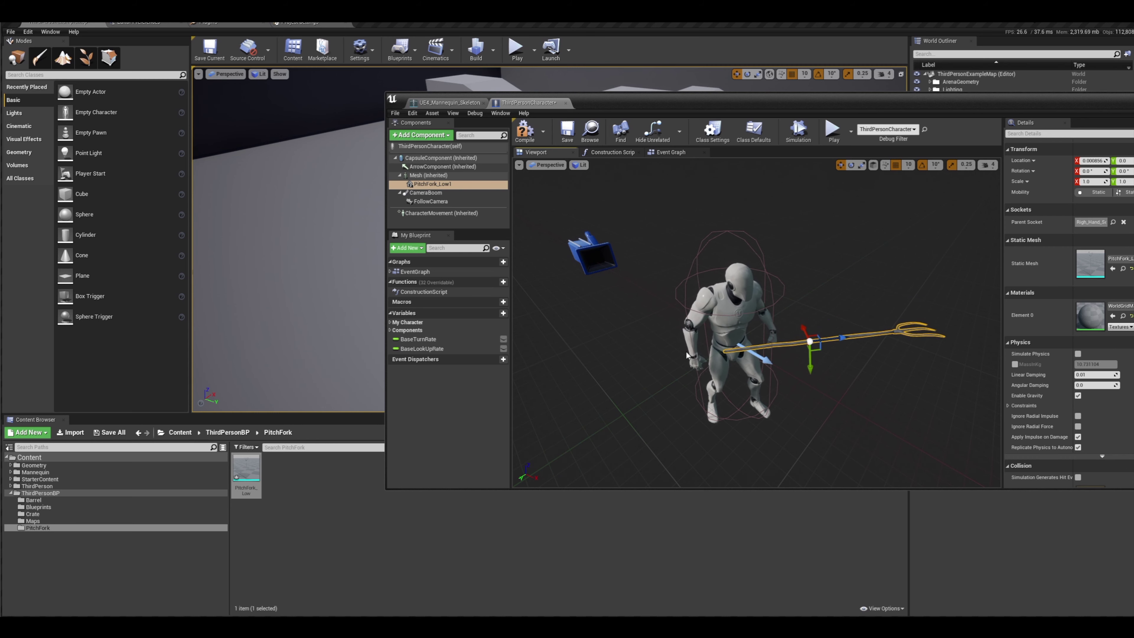
In the mannequin skeleton, duplicate Righ_Hand_Socket on the hand_r bone
{"action": "left_click", "coordinate": [447, 102]}
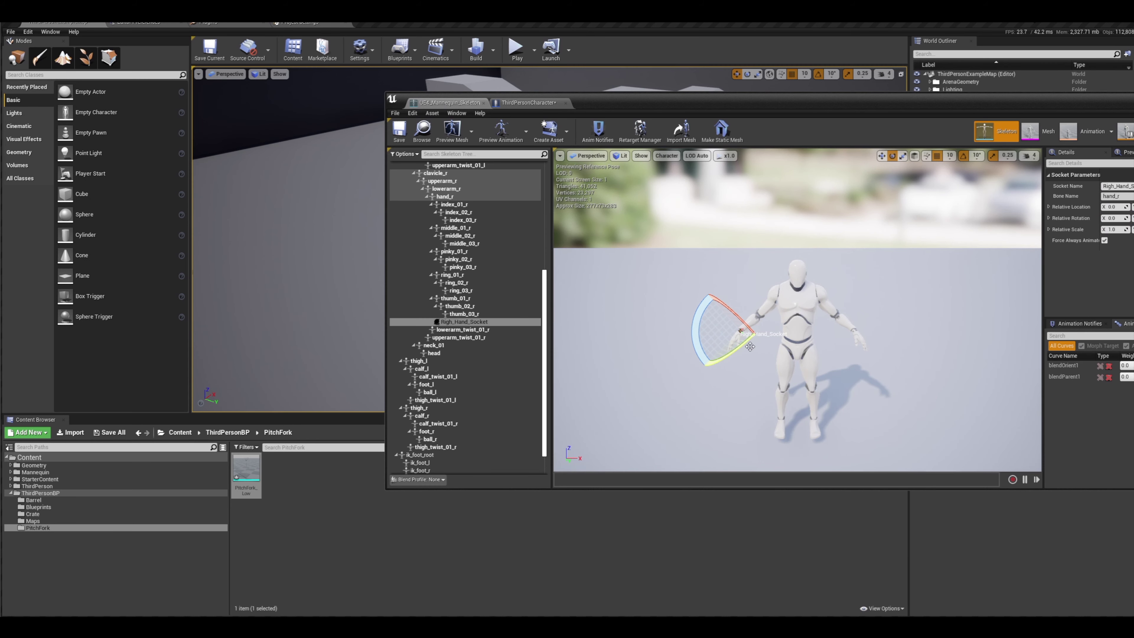
{"action": "scroll", "coordinate": [750, 348], "scroll_direction": "up", "scroll_amount": 3}
{"action": "mouse_move", "coordinate": [707, 338]}
{"action": "left_mouse_down", "text": "alt"}
{"action": "mouse_move", "coordinate": [720, 350]}
{"action": "mouse_move", "coordinate": [707, 337]}
{"action": "left_mouse_up", "text": "alt"}
{"action": "key", "text": "ctrl+z"}
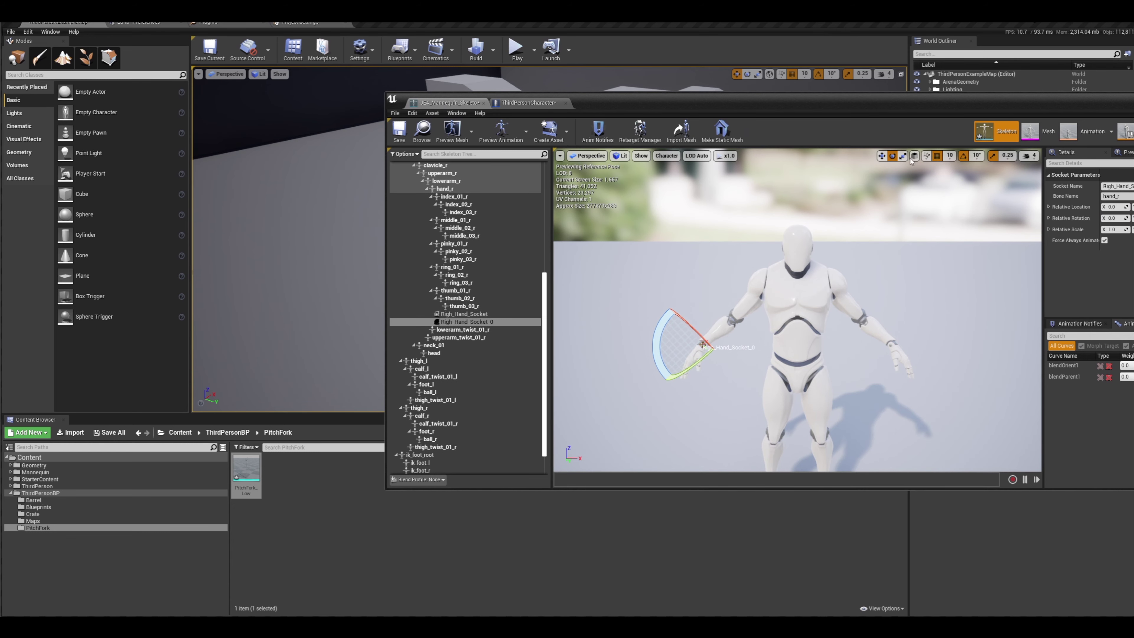
Move another copy of the right-hand socket along the hand toward the fingers and save the skeleton
{"action": "left_click", "coordinate": [882, 155]}
{"action": "left_click_drag", "start_coordinate": [681, 298], "coordinate": [746, 312], "text": "alt"}
{"action": "left_click_drag", "start_coordinate": [757, 369], "coordinate": [733, 319], "text": "alt"}
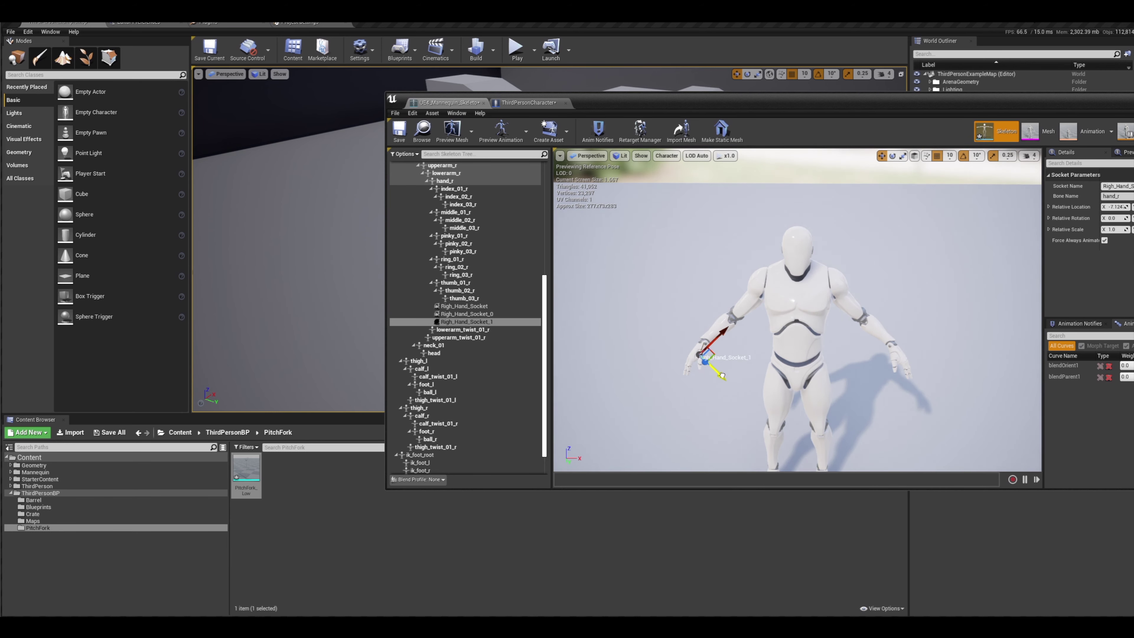
{"action": "left_click_drag", "start_coordinate": [741, 362], "coordinate": [832, 334]}
{"action": "left_click", "coordinate": [399, 130]}
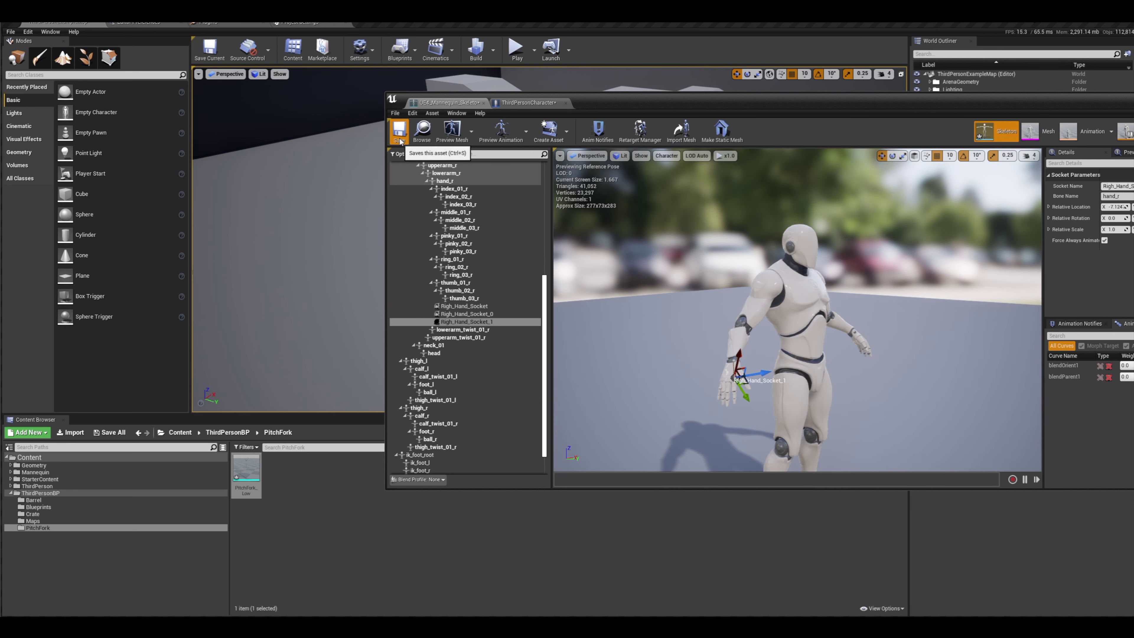
In the ThirdPersonCharacter blueprint, slide the pitchfork component along its shaft until the handle crosses the right hand
{"action": "left_click", "coordinate": [518, 103]}
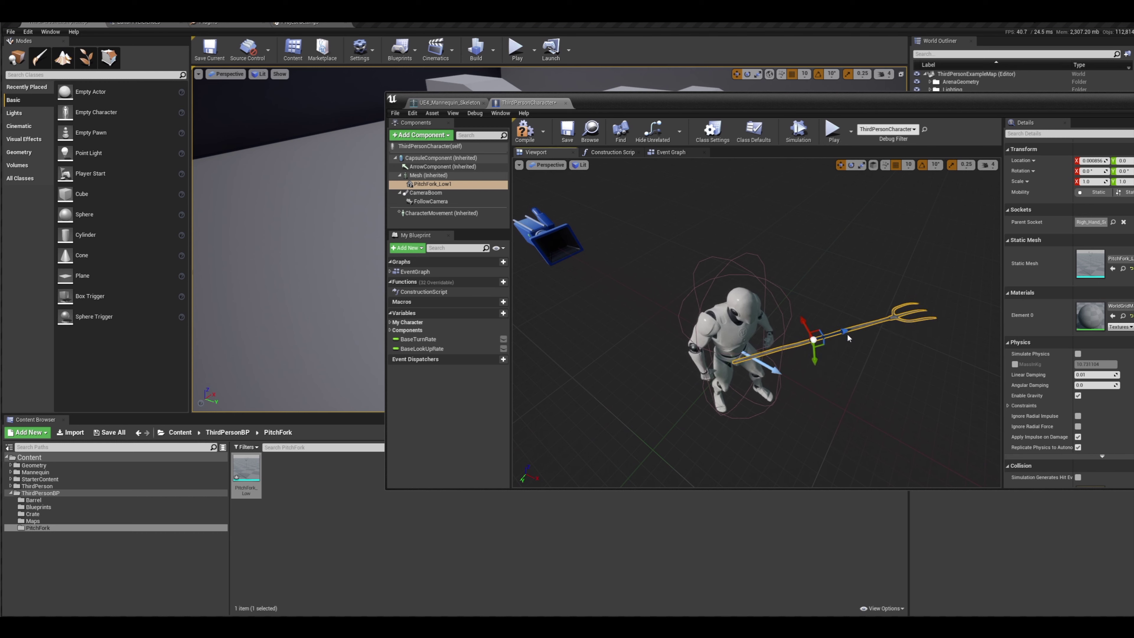
{"action": "left_click_drag", "start_coordinate": [846, 338], "coordinate": [844, 338]}
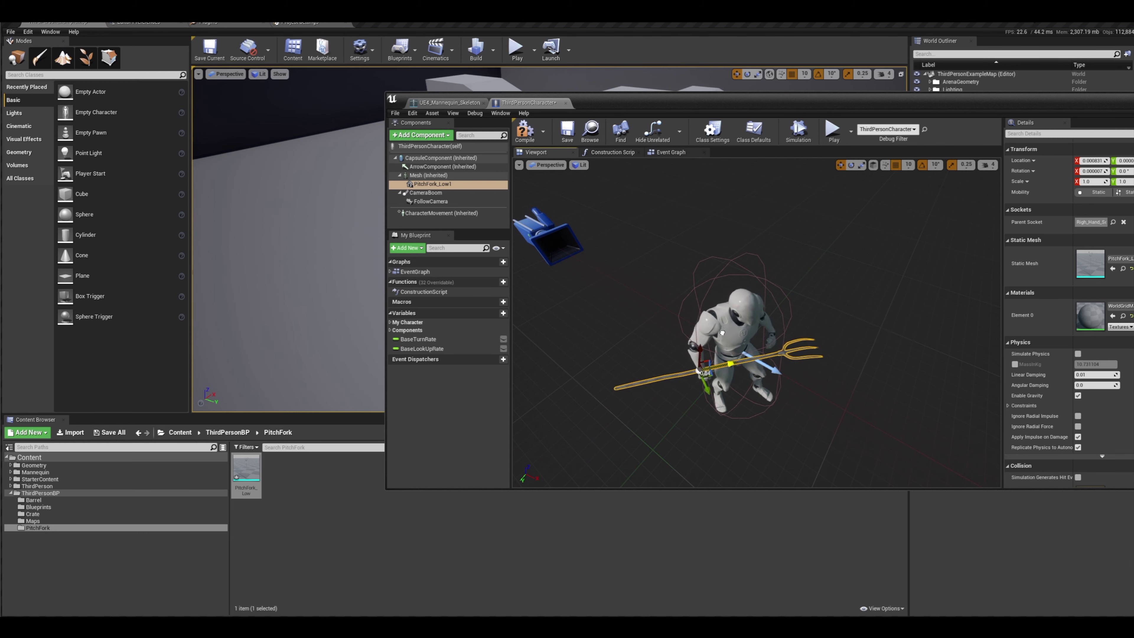
{"action": "scroll", "coordinate": [699, 370], "scroll_direction": "up", "scroll_amount": 8}
{"action": "scroll", "coordinate": [698, 370], "scroll_direction": "down", "scroll_amount": 4}
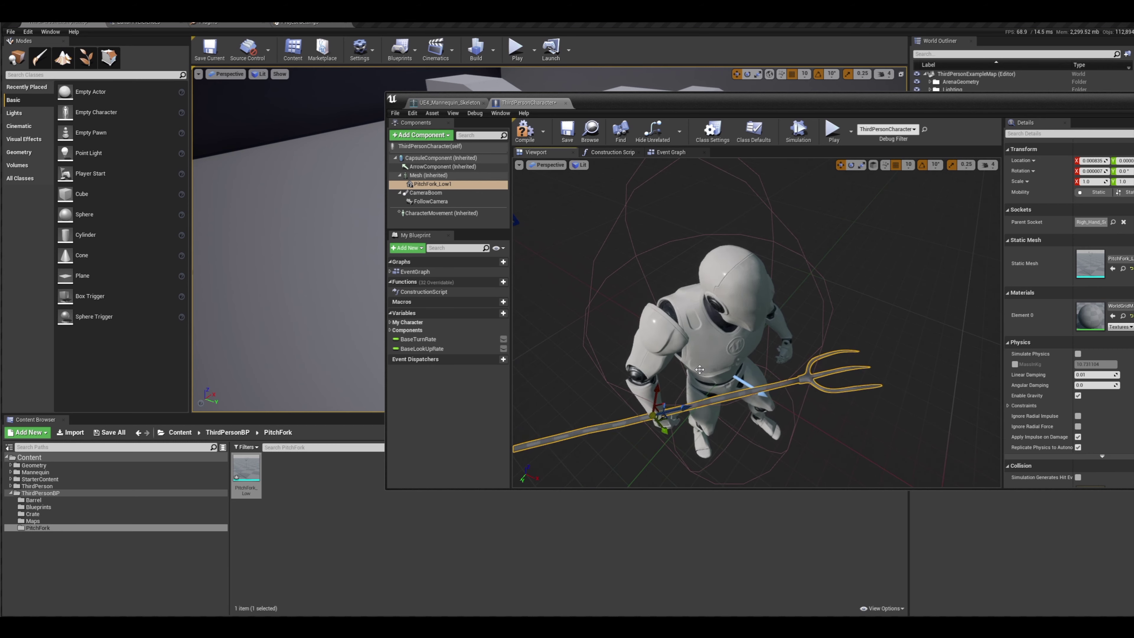
Toggle the snapping options and shift the pitchfork component sideways relative to the right palm
{"action": "left_click_drag", "start_coordinate": [698, 370], "coordinate": [826, 331], "text": "alt"}
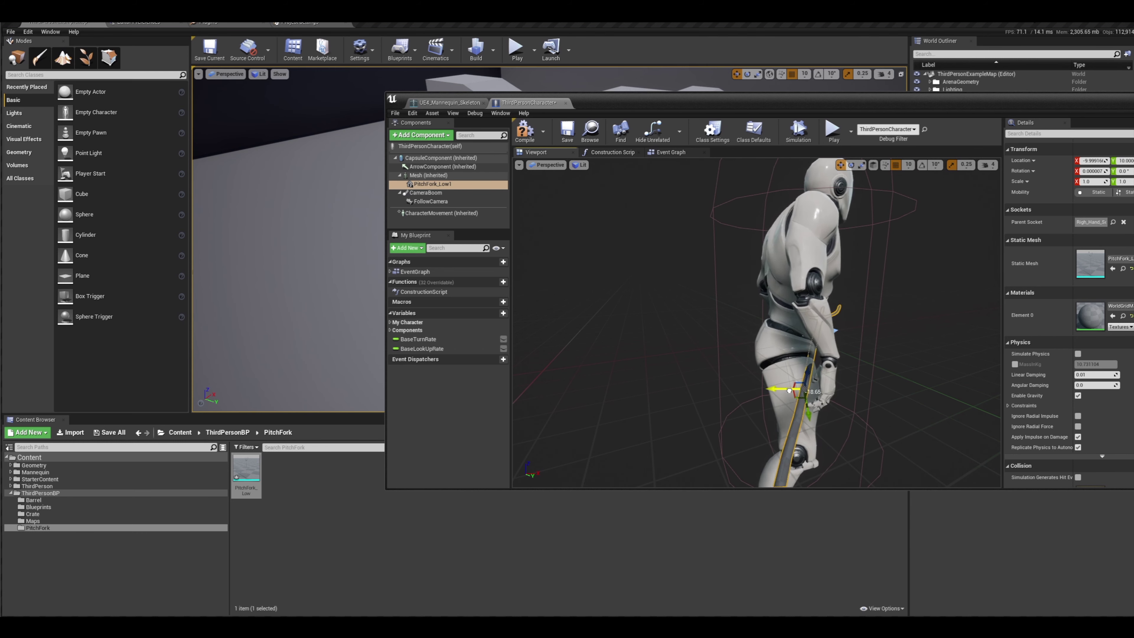
{"action": "left_click", "coordinate": [921, 166]}
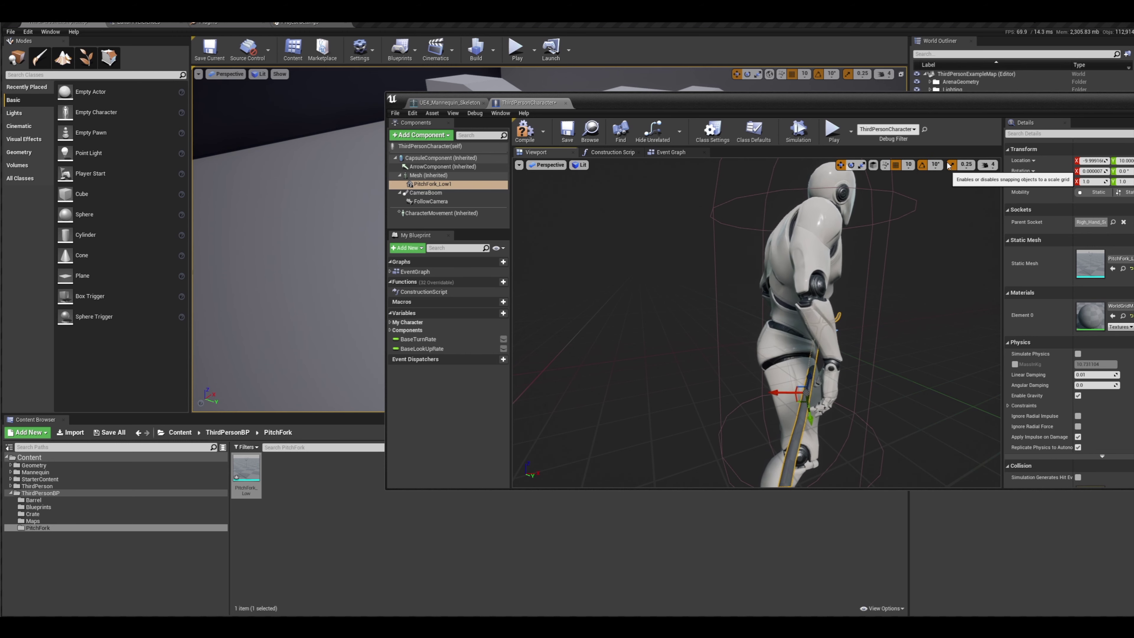
{"action": "left_click", "coordinate": [949, 165]}
{"action": "left_click", "coordinate": [921, 165]}
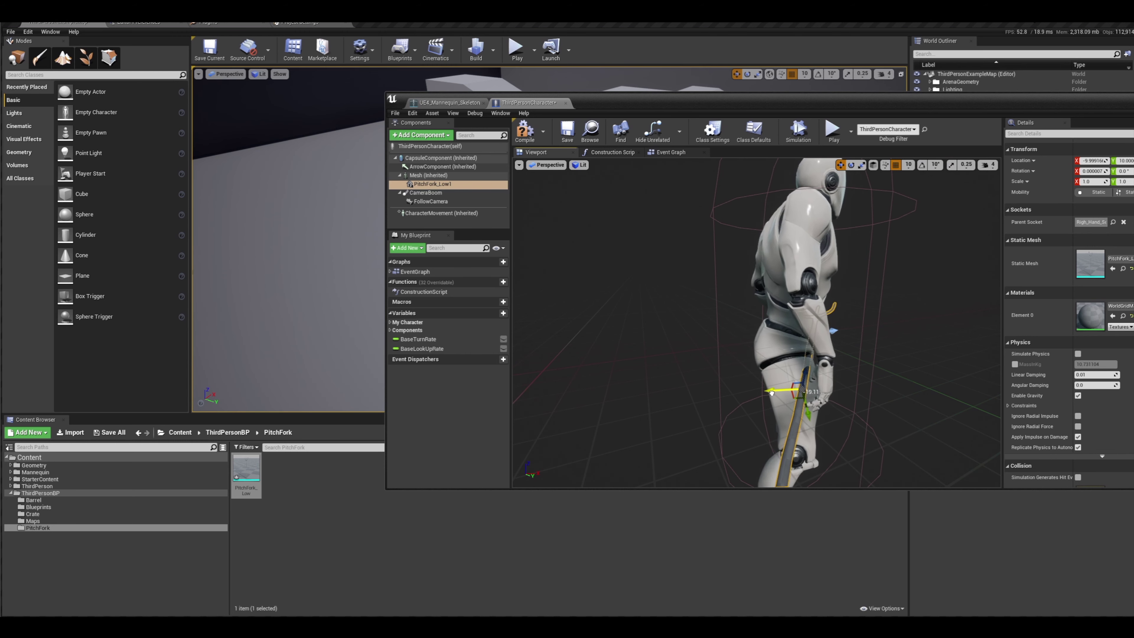
{"action": "left_click_drag", "start_coordinate": [772, 392], "coordinate": [784, 390]}
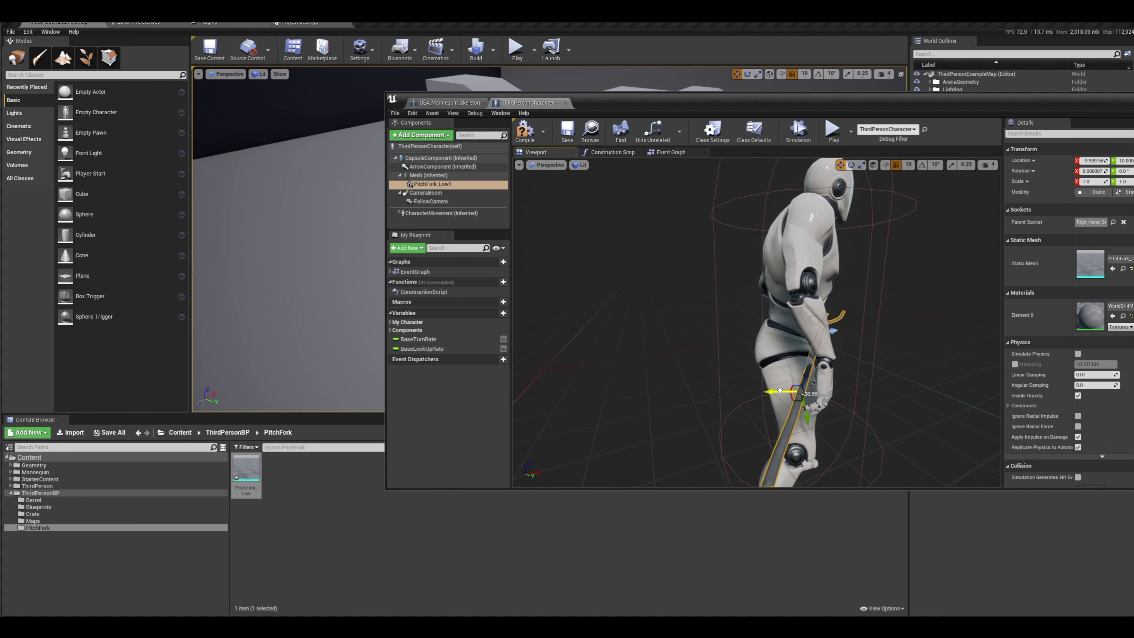
{"action": "left_click", "coordinate": [926, 165]}
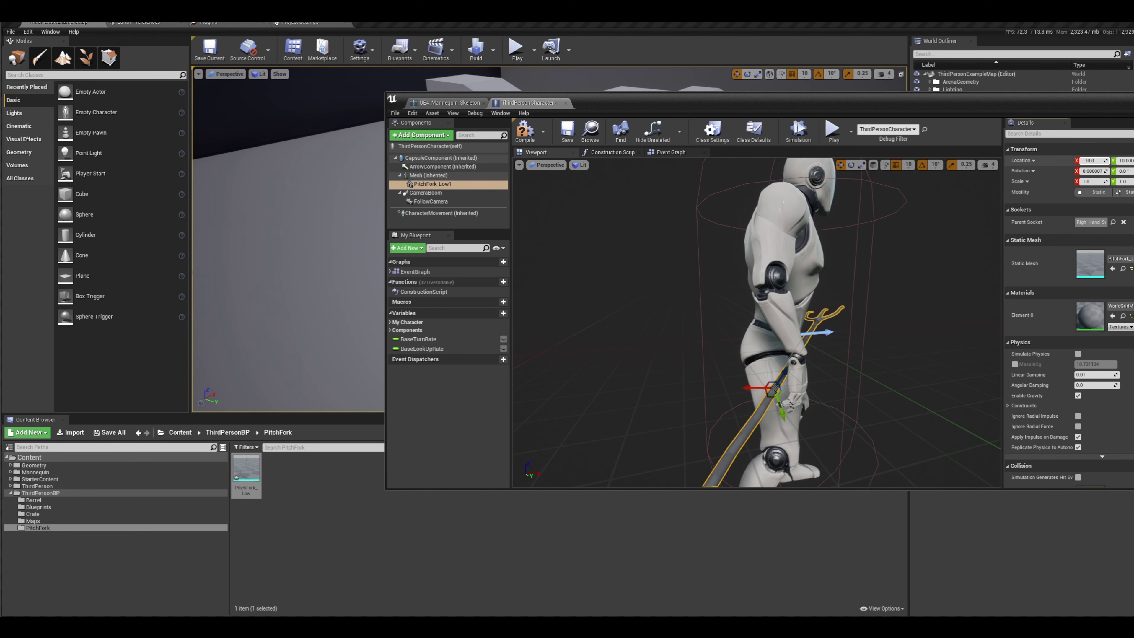
Set the pitchfork's relative location to X -11.0 and Y 6.0, and save the character blueprint
{"action": "left_click_drag", "start_coordinate": [1091, 161], "coordinate": [1083, 161]}
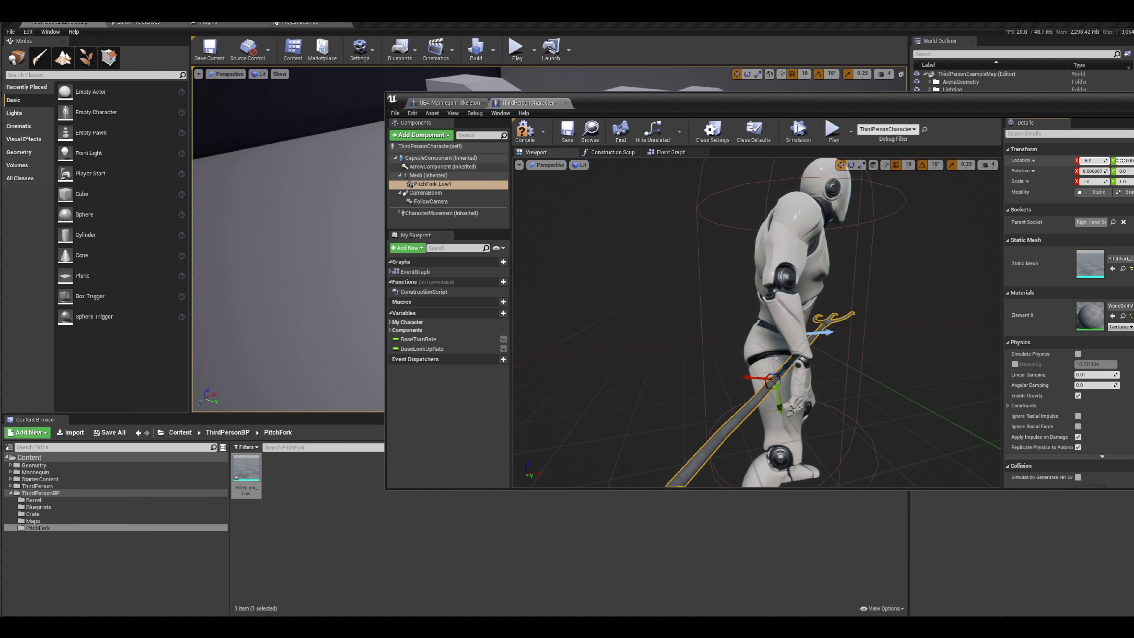
{"action": "left_click_drag", "start_coordinate": [1126, 161], "coordinate": [1118, 160]}
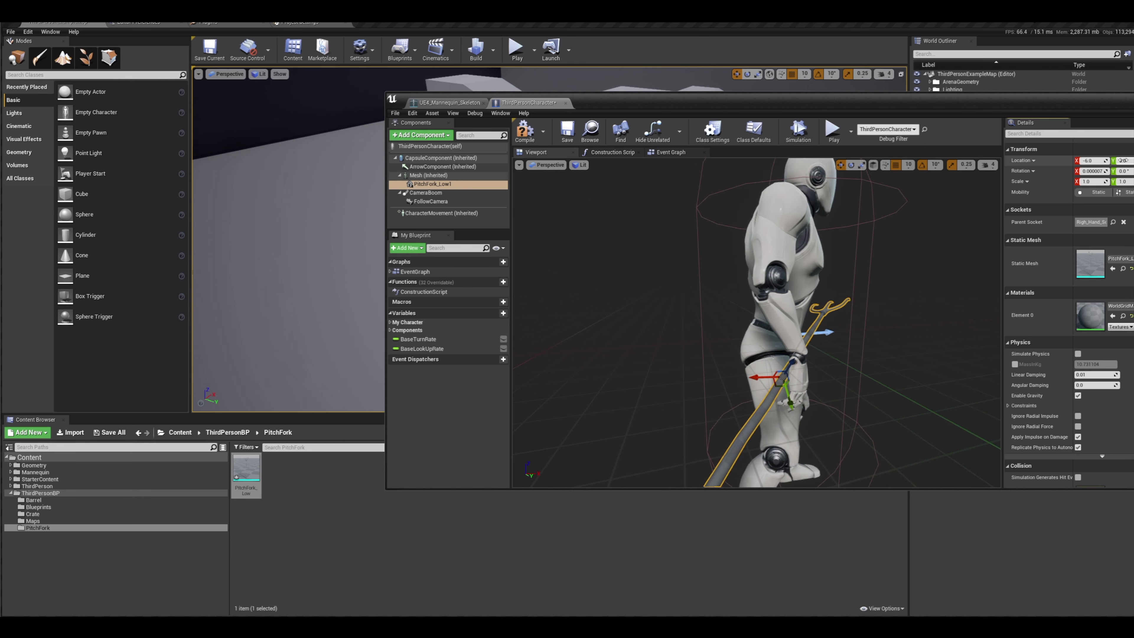
{"action": "left_click_drag", "start_coordinate": [884, 269], "coordinate": [676, 358], "text": "alt"}
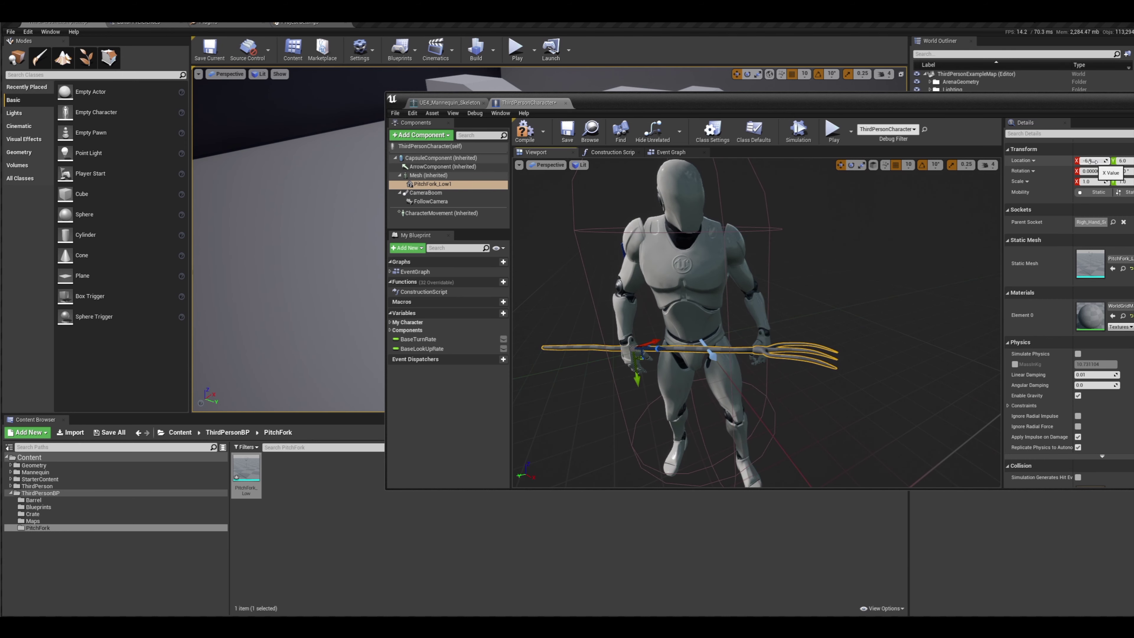
{"action": "left_click_drag", "start_coordinate": [1090, 162], "coordinate": [1089, 162]}
{"action": "left_click_drag", "start_coordinate": [687, 334], "coordinate": [761, 349], "text": "alt"}
{"action": "scroll", "coordinate": [728, 305], "scroll_direction": "up", "scroll_amount": 5}
{"action": "scroll", "coordinate": [733, 306], "scroll_direction": "down", "scroll_amount": 8}
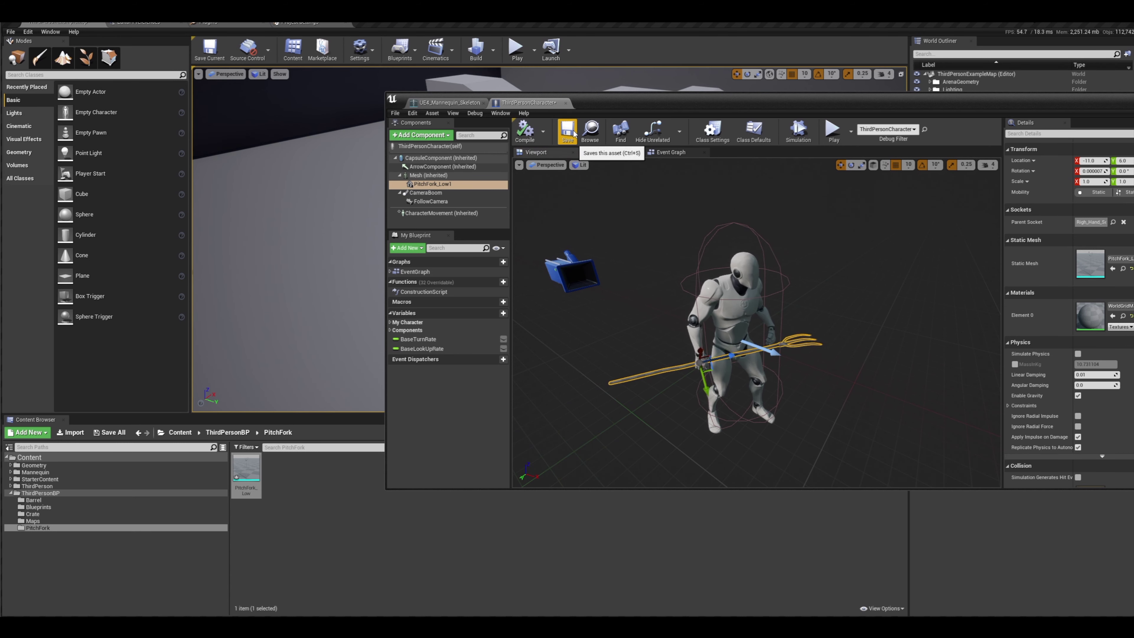
{"action": "left_click", "coordinate": [575, 133]}
Play the level and run and jump with the character to check how the pitchfork sits in its hand
{"action": "left_click", "coordinate": [302, 161]}
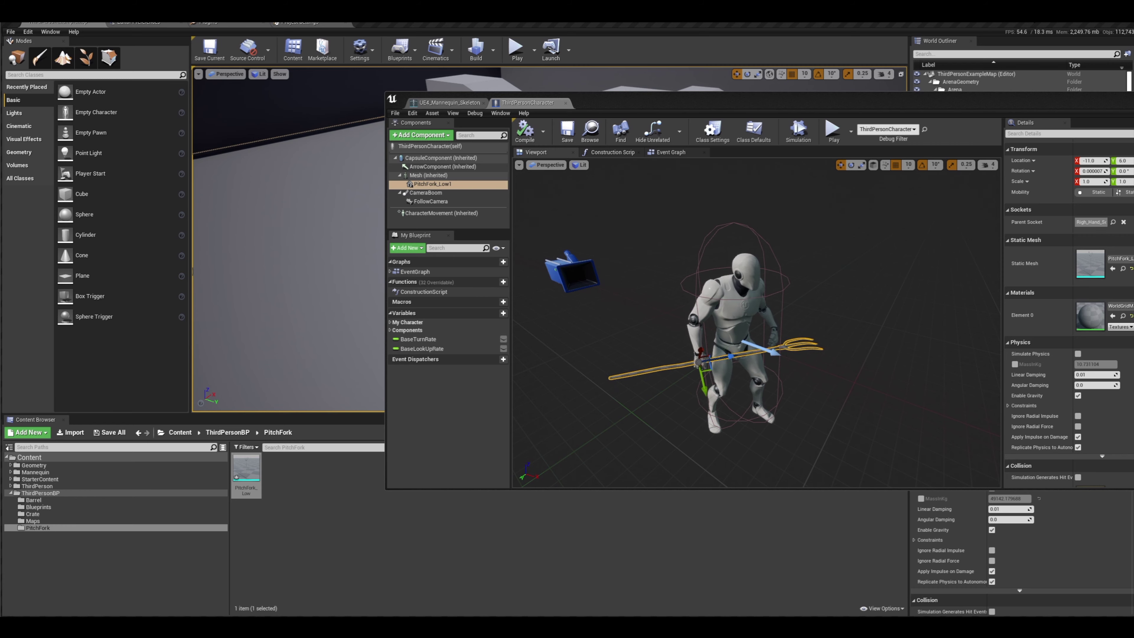
{"action": "left_click", "coordinate": [1132, 97]}
{"action": "left_click_drag", "start_coordinate": [692, 232], "coordinate": [634, 201], "text": "alt"}
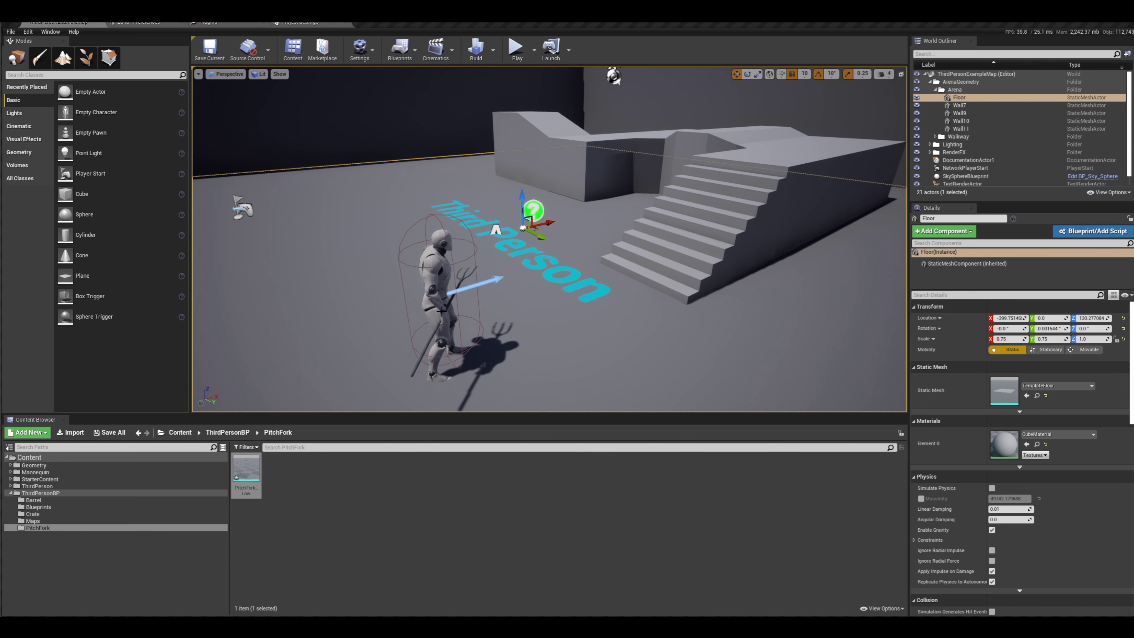
{"action": "left_click", "coordinate": [516, 48]}
{"action": "left_click", "coordinate": [618, 207]}
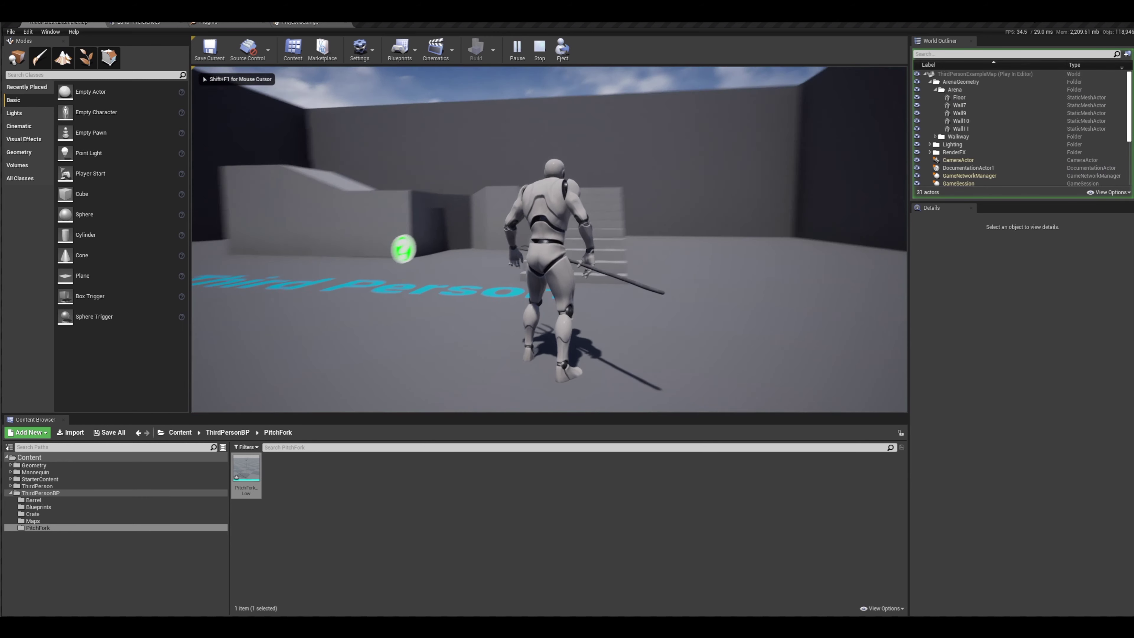
{"action": "key", "text": "w"}
{"action": "key", "text": "space"}
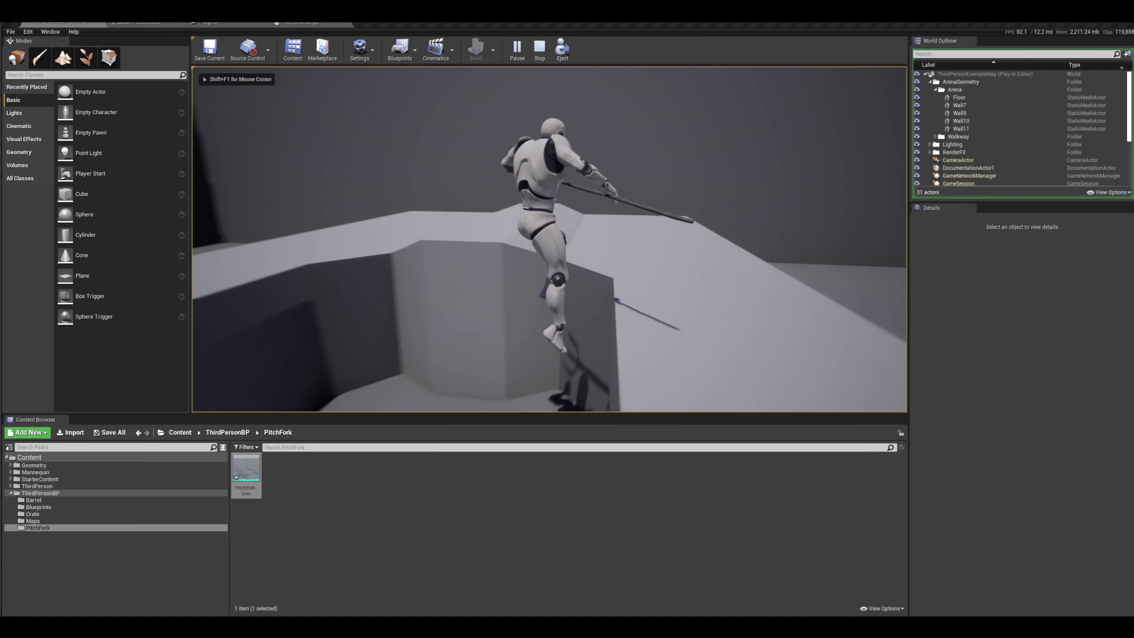
{"action": "key", "text": "space"}
{"action": "key", "text": "w"}
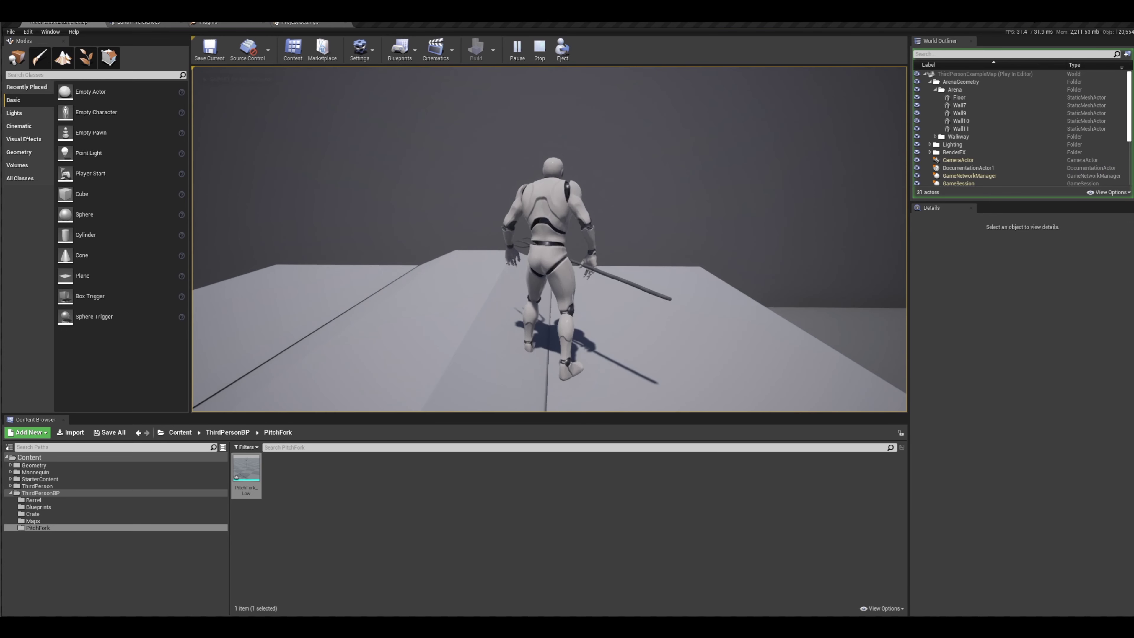
{"action": "key", "text": "s"}
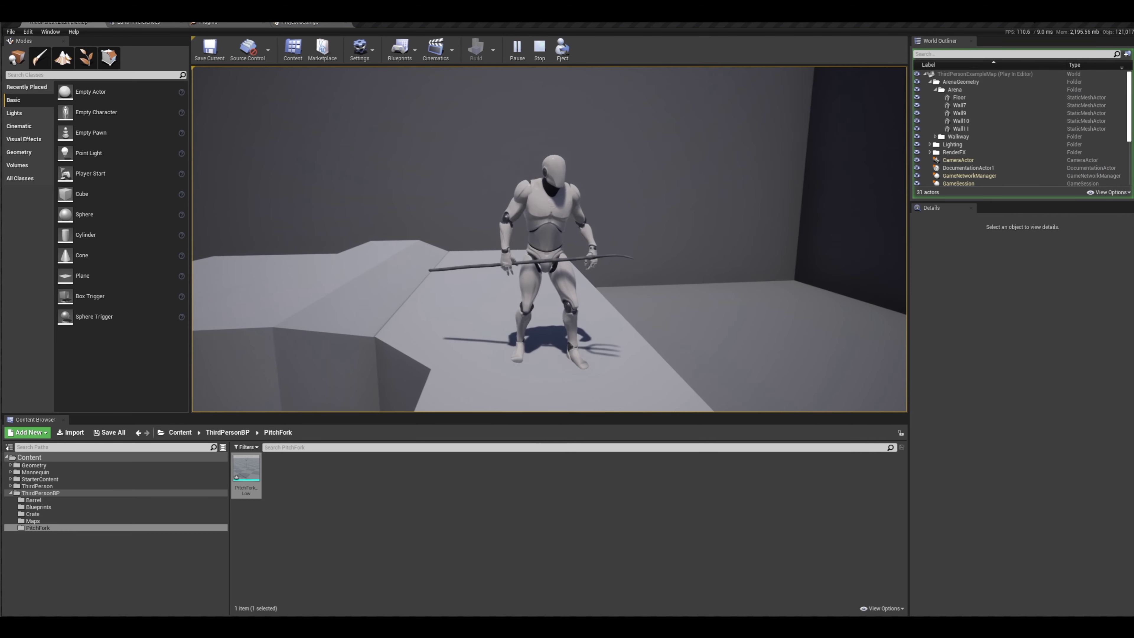
{"action": "key", "text": "w"}
{"action": "key", "text": "s"}
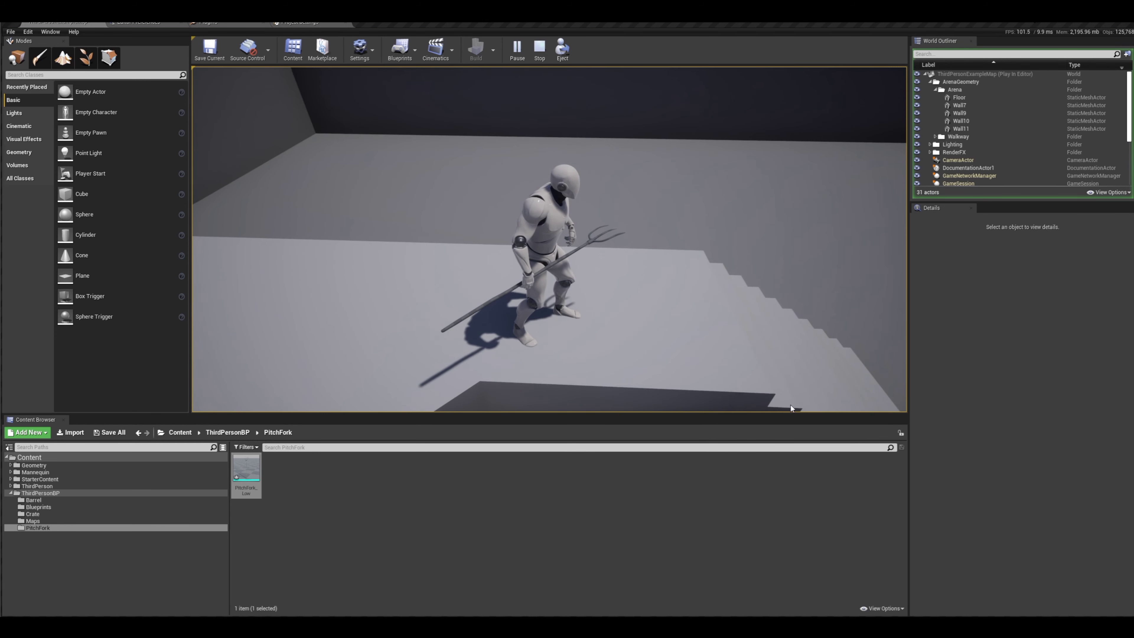
{"action": "key", "text": "Escape"}
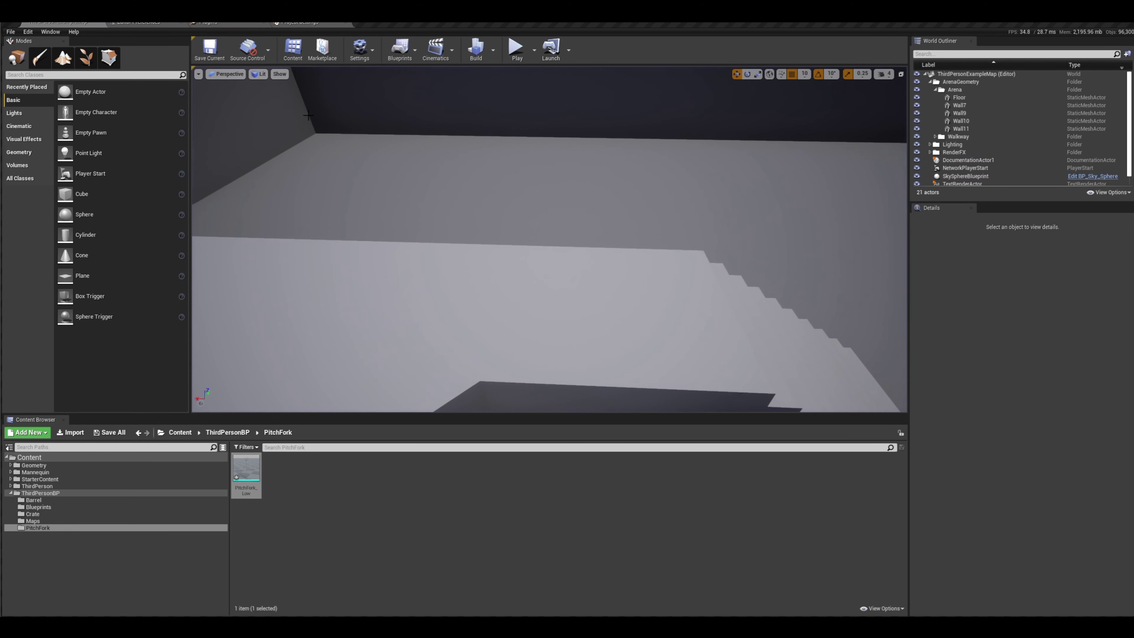
Turn on the FPS display in the level viewport and check the viewport options
{"action": "left_click", "coordinate": [199, 74]}
{"action": "left_click", "coordinate": [215, 110]}
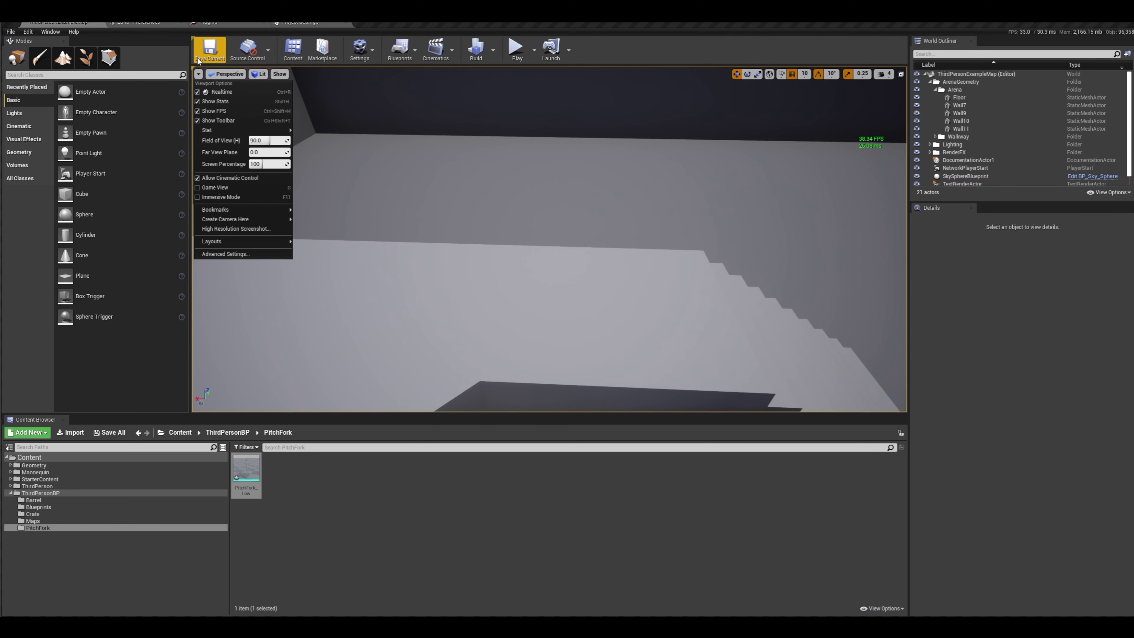
{"action": "left_click", "coordinate": [199, 76]}
{"action": "left_click", "coordinate": [198, 74]}
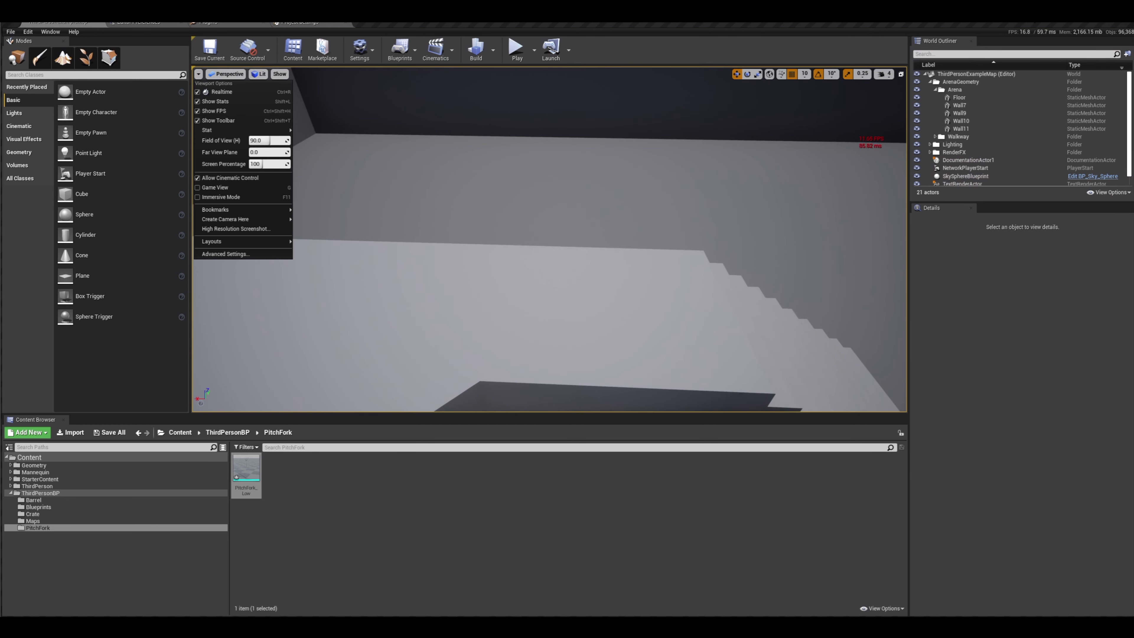
Look at the project settings, return to the level editor and open the ThirdPersonBP content folder
{"action": "left_click", "coordinate": [297, 22]}
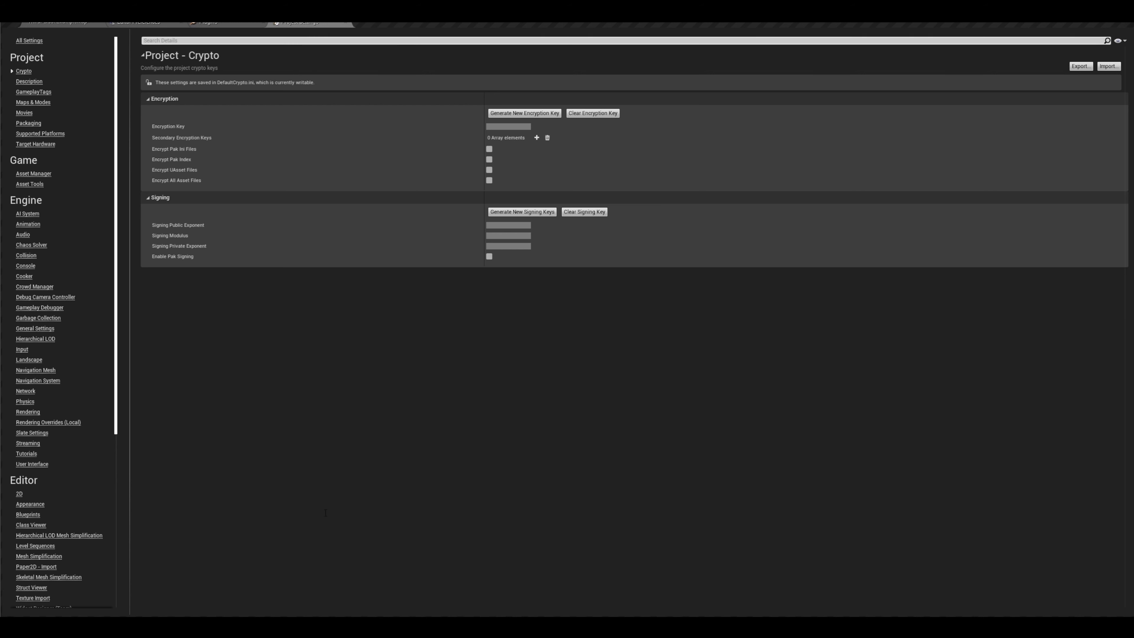
{"action": "left_click", "coordinate": [52, 23]}
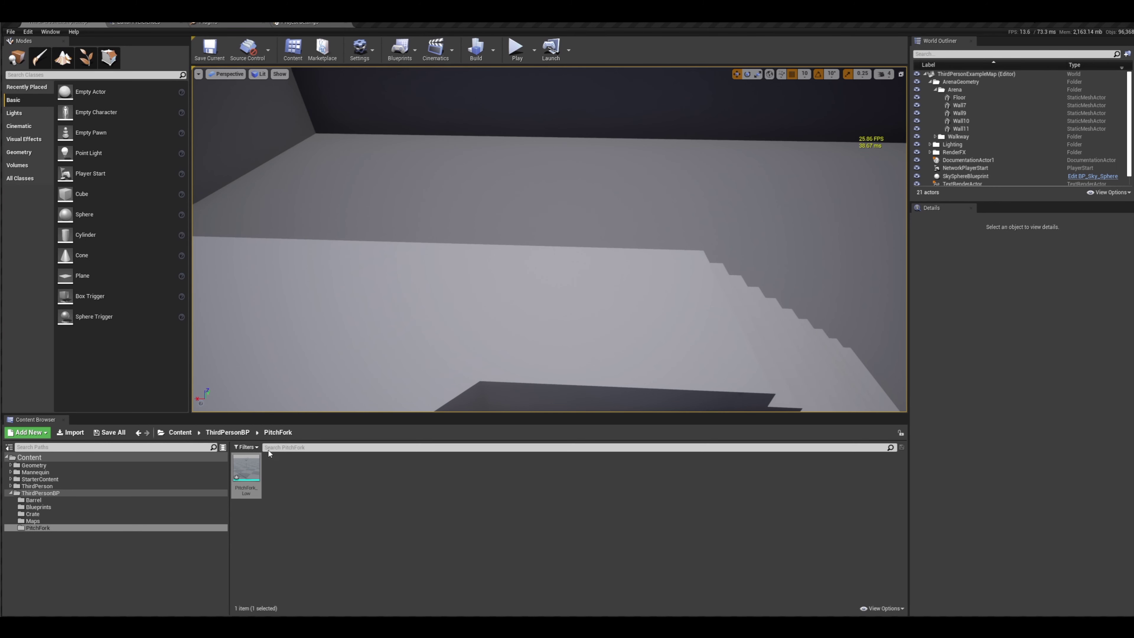
{"action": "left_click", "coordinate": [227, 433]}
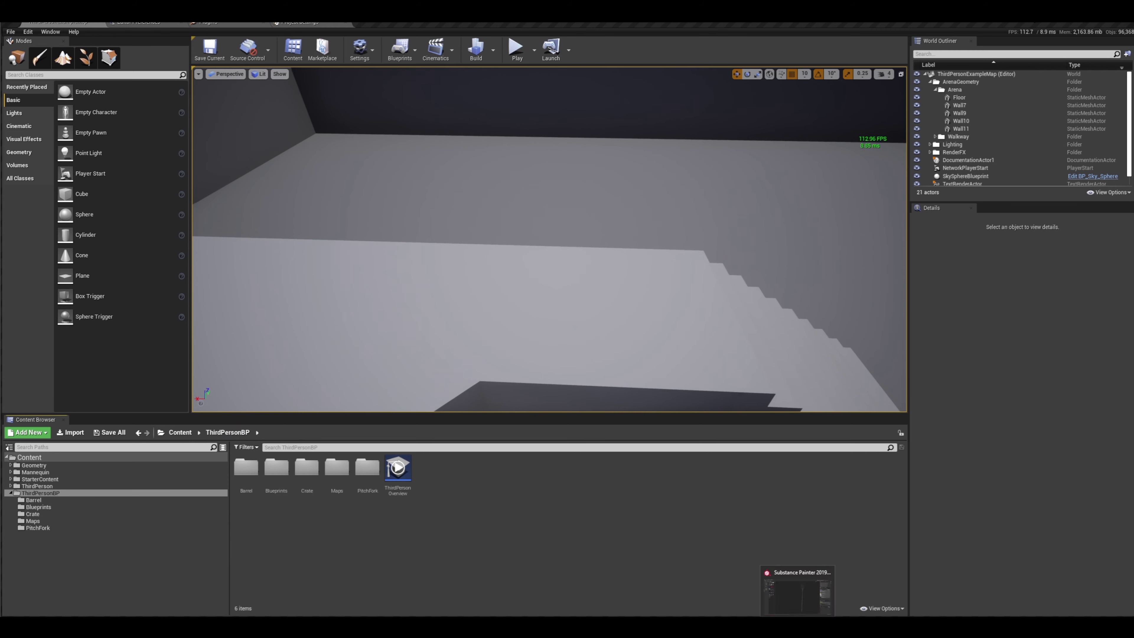
Switch to Substance Painter and examine the textured pitchfork up close, including its wooden shaft, metal socket and tines
{"action": "left_click", "coordinate": [797, 611]}
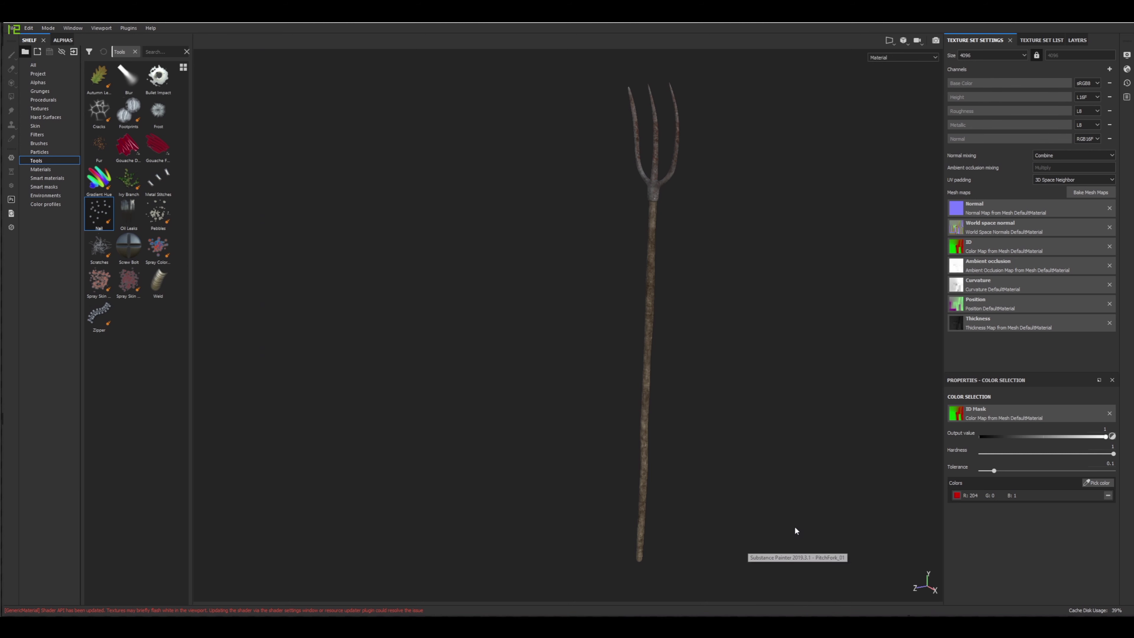
{"action": "left_click_drag", "start_coordinate": [668, 334], "coordinate": [685, 330], "text": "alt"}
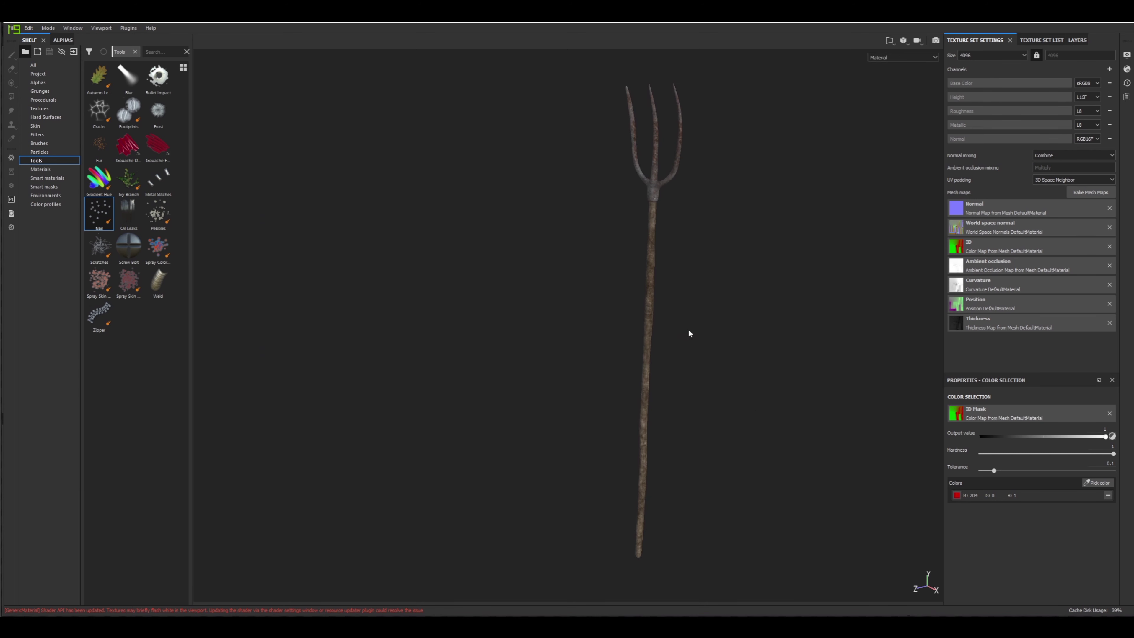
{"action": "middle_click_drag", "start_coordinate": [690, 262], "coordinate": [676, 371], "text": "alt"}
{"action": "left_click_drag", "start_coordinate": [713, 293], "coordinate": [700, 285], "text": "alt"}
{"action": "middle_click_drag", "start_coordinate": [699, 285], "coordinate": [691, 299], "text": "alt"}
{"action": "scroll", "coordinate": [690, 299], "scroll_direction": "up", "scroll_amount": 2}
{"action": "middle_click_drag", "start_coordinate": [689, 261], "coordinate": [668, 320], "text": "alt"}
{"action": "mouse_move", "coordinate": [647, 326]}
{"action": "left_mouse_down", "text": "alt"}
{"action": "mouse_move", "coordinate": [641, 337]}
{"action": "mouse_move", "coordinate": [646, 312]}
{"action": "mouse_move", "coordinate": [736, 314]}
{"action": "mouse_move", "coordinate": [665, 336]}
{"action": "left_mouse_up", "text": "alt"}
{"action": "scroll", "coordinate": [663, 337], "scroll_direction": "up", "scroll_amount": 8}
{"action": "middle_click_drag", "start_coordinate": [608, 324], "coordinate": [613, 366], "text": "alt"}
{"action": "left_click_drag", "start_coordinate": [610, 301], "coordinate": [610, 332], "text": "alt"}
{"action": "scroll", "coordinate": [560, 357], "scroll_direction": "up", "scroll_amount": 5}
{"action": "left_click_drag", "start_coordinate": [562, 360], "coordinate": [493, 322], "text": "alt"}
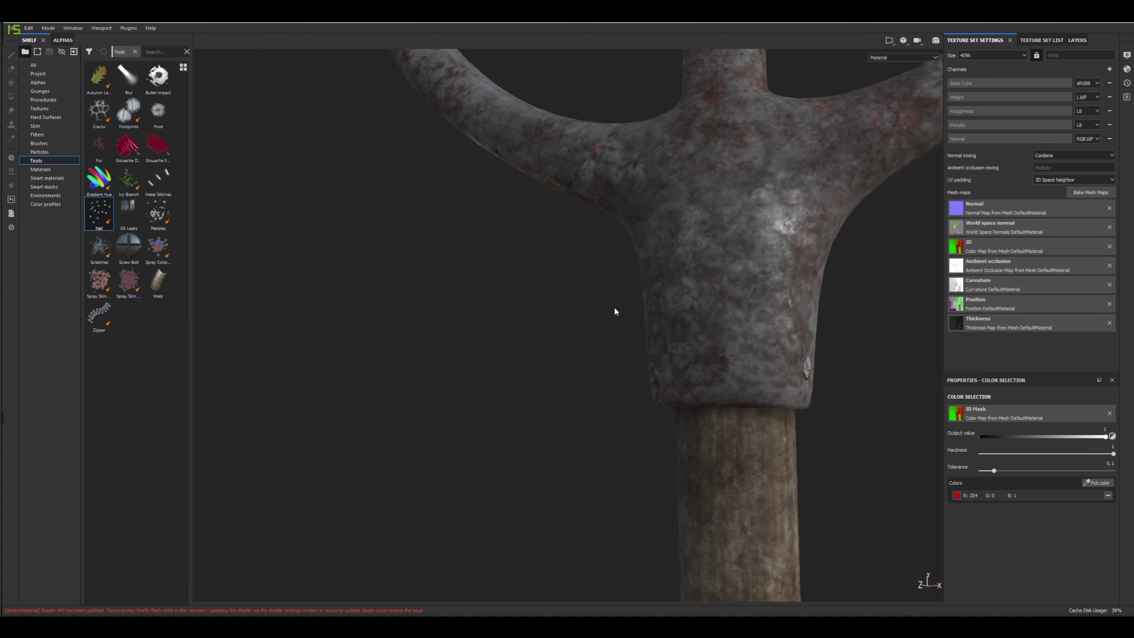
{"action": "scroll", "coordinate": [616, 312], "scroll_direction": "down", "scroll_amount": 5}
{"action": "middle_click_drag", "start_coordinate": [670, 214], "coordinate": [690, 262], "text": "alt"}
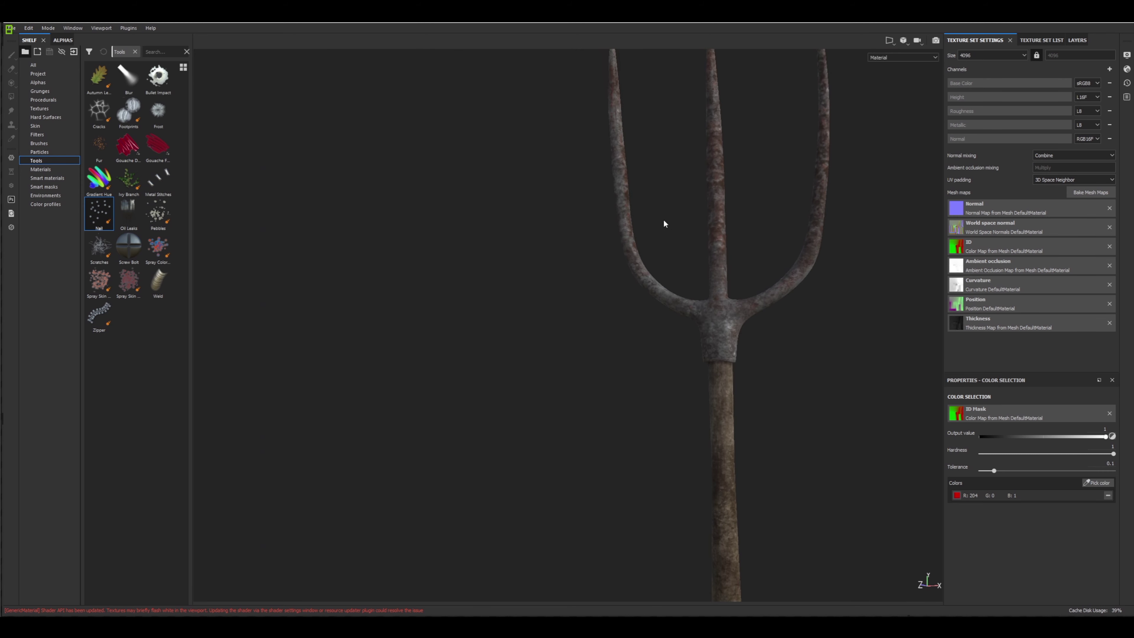
{"action": "left_click_drag", "start_coordinate": [664, 220], "coordinate": [689, 276], "text": "alt"}
{"action": "middle_click_drag", "start_coordinate": [674, 280], "coordinate": [649, 338], "text": "alt"}
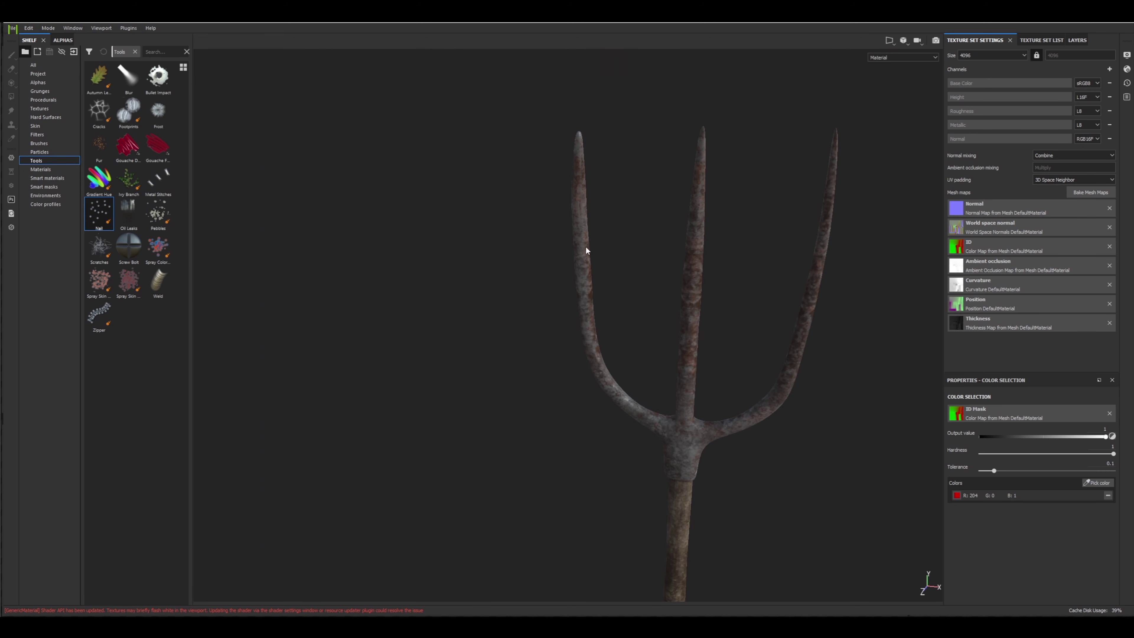
Open the texture export settings for the pitchfork and keep png as the file format
{"action": "left_click", "coordinate": [12, 28]}
{"action": "left_click", "coordinate": [13, 28]}
{"action": "left_click", "coordinate": [13, 28]}
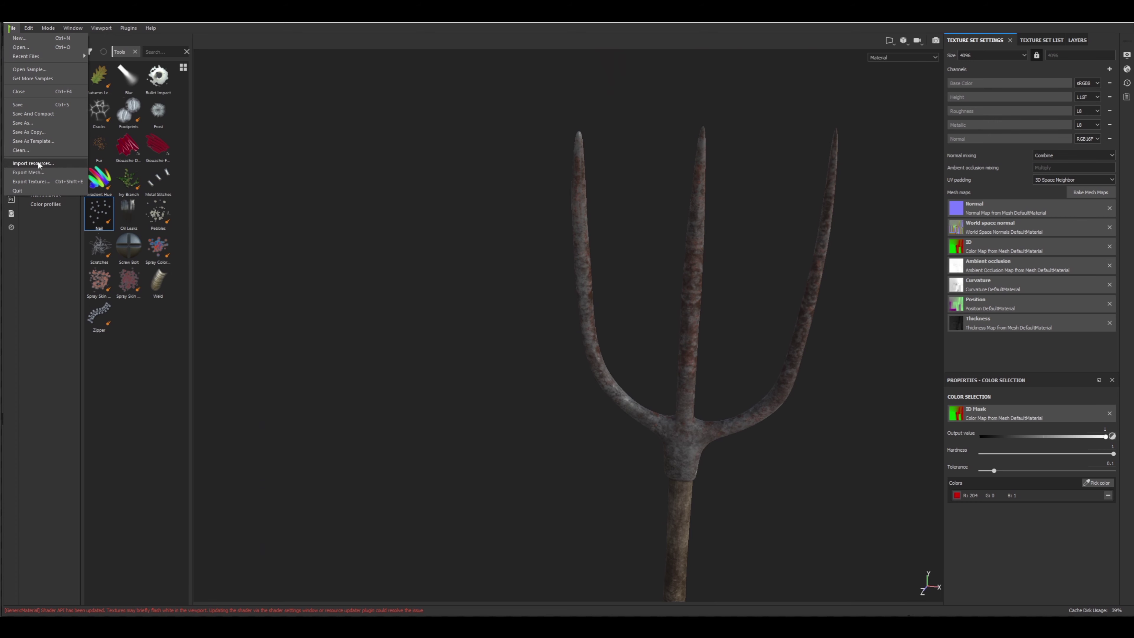
{"action": "left_click", "coordinate": [41, 181]}
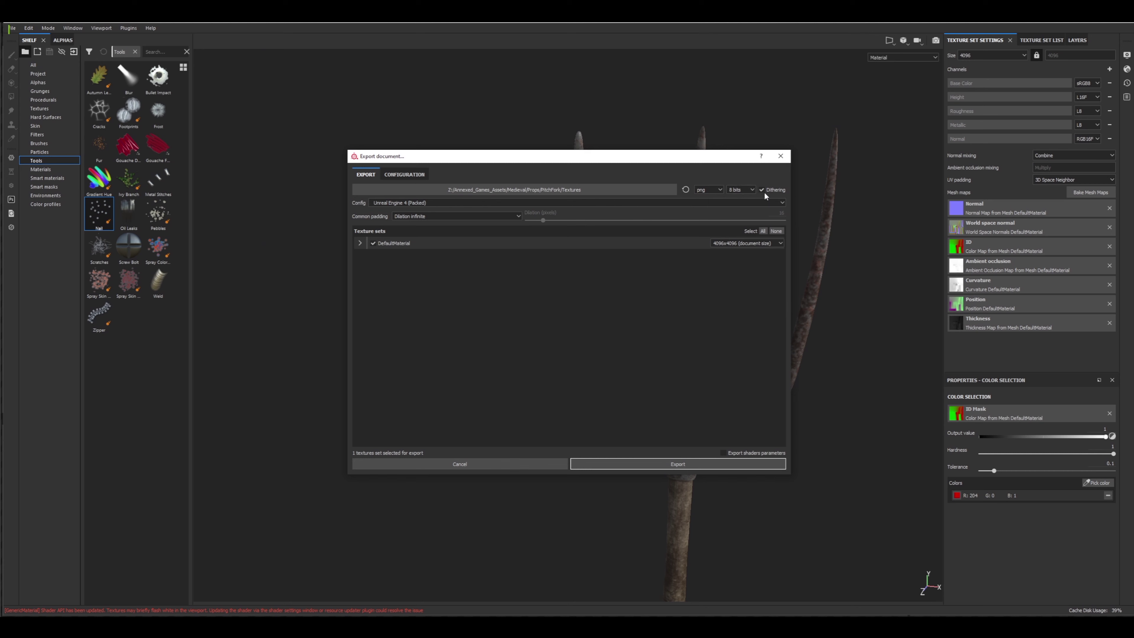
{"action": "left_click", "coordinate": [711, 188]}
{"action": "left_click", "coordinate": [713, 189]}
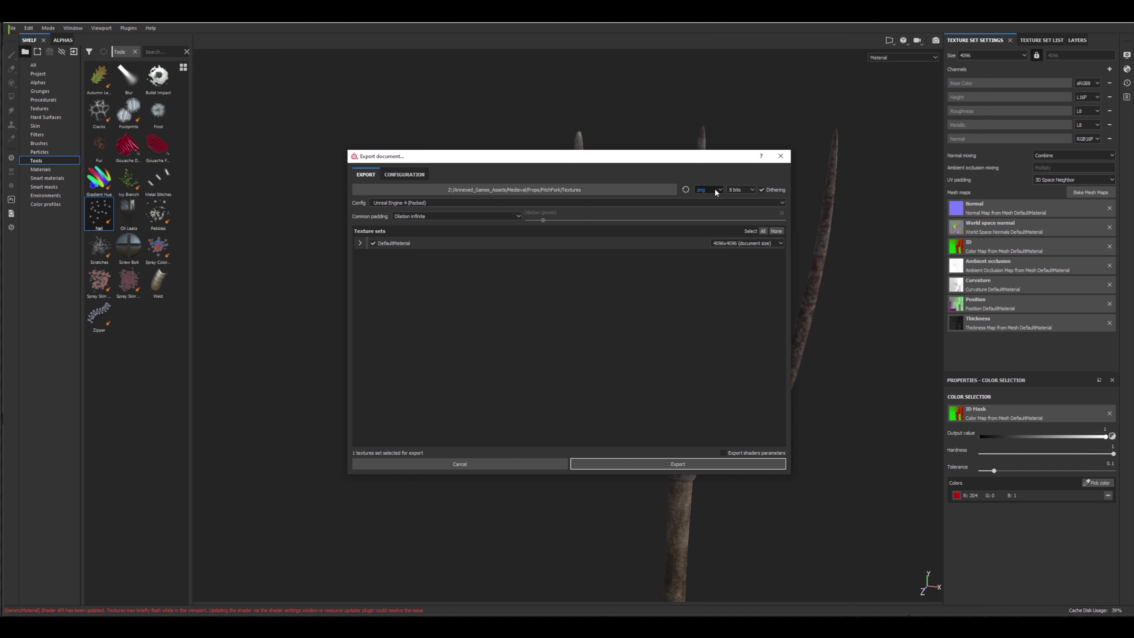
Review the bit depth options for the exported textures and keep 8 bits
{"action": "left_click", "coordinate": [739, 190]}
{"action": "left_click", "coordinate": [741, 190]}
{"action": "left_click", "coordinate": [741, 191]}
{"action": "left_click", "coordinate": [740, 197]}
{"action": "left_click", "coordinate": [739, 191]}
{"action": "left_click", "coordinate": [739, 196]}
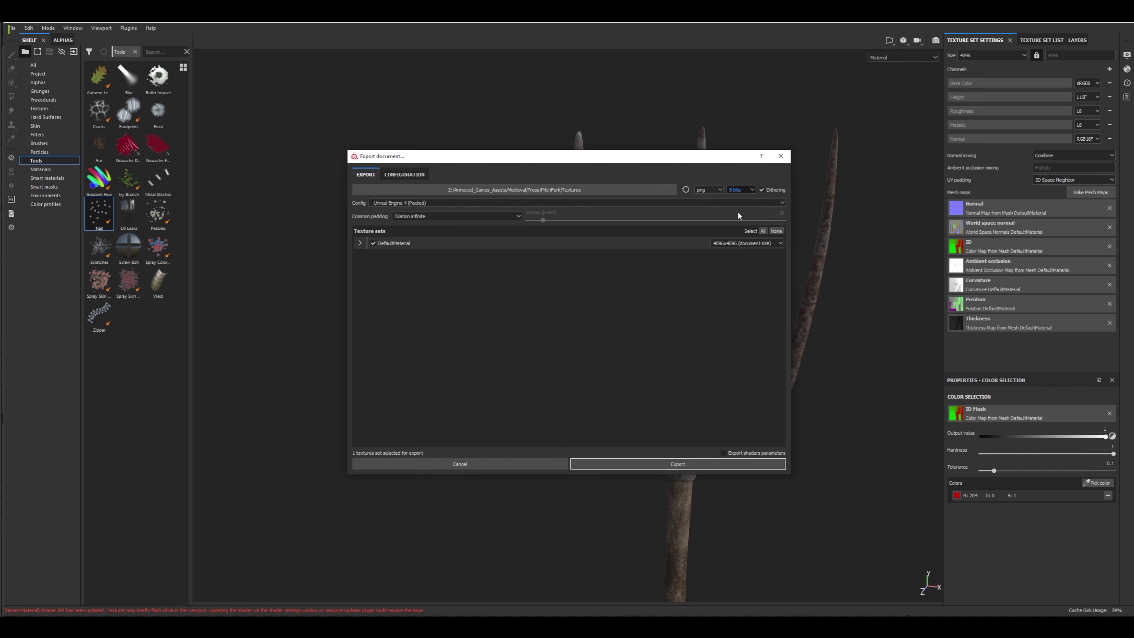
{"action": "left_click", "coordinate": [740, 191]}
{"action": "left_click", "coordinate": [743, 180]}
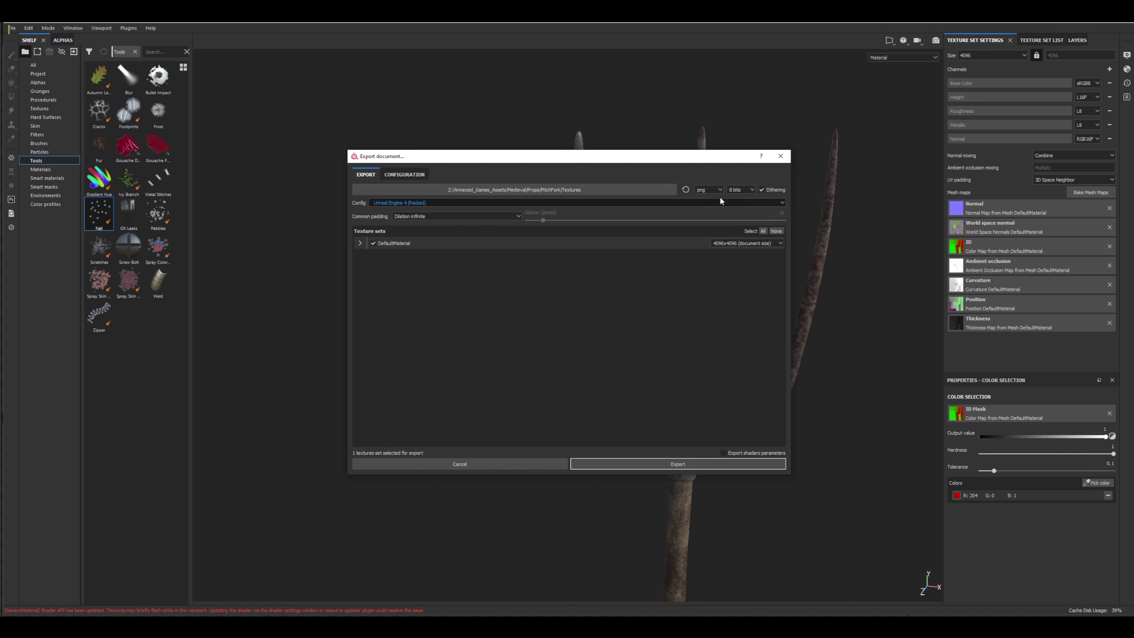
Look through the available bit depths once more, leaving the texture export at 8 bits
{"action": "left_click", "coordinate": [738, 190]}
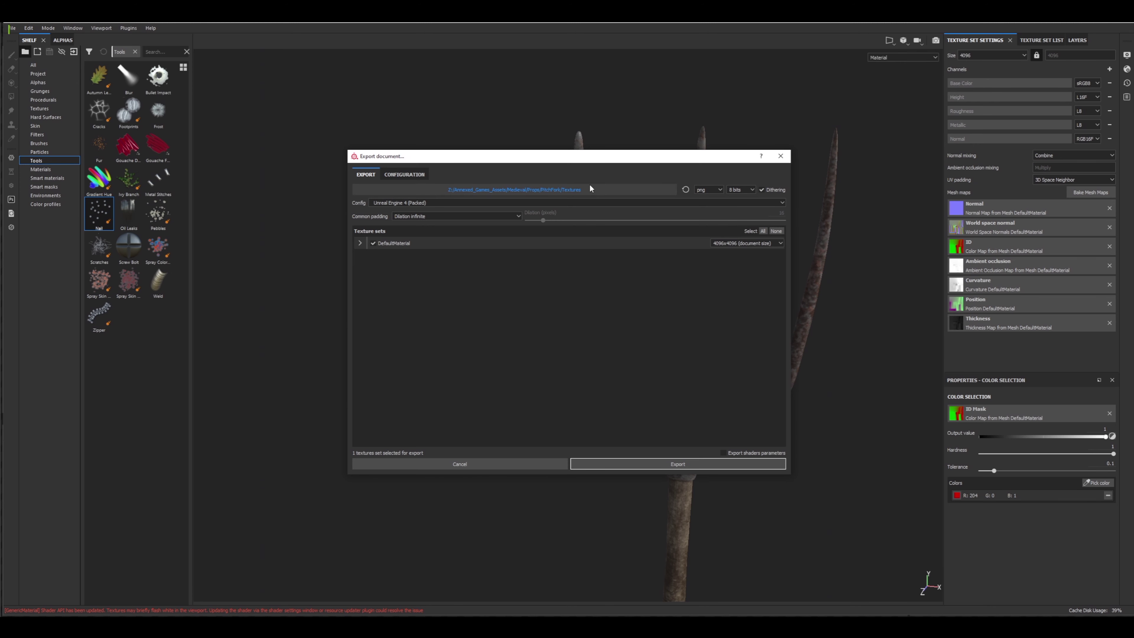
{"action": "left_click", "coordinate": [742, 191]}
{"action": "left_click", "coordinate": [732, 196]}
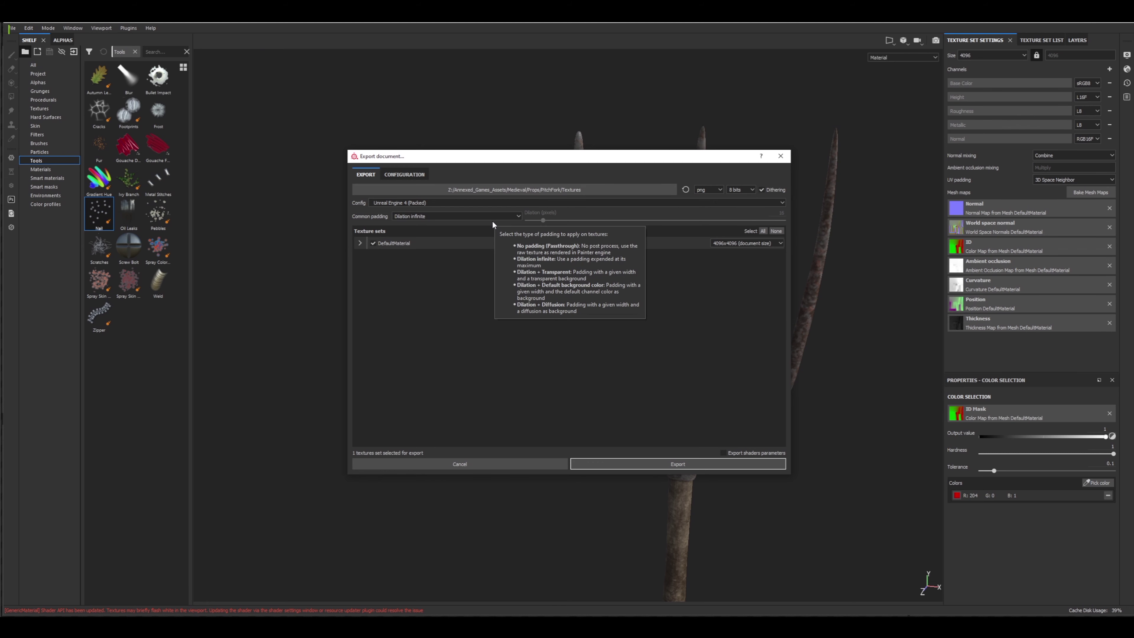
{"action": "left_click", "coordinate": [742, 187]}
{"action": "left_click", "coordinate": [742, 187]}
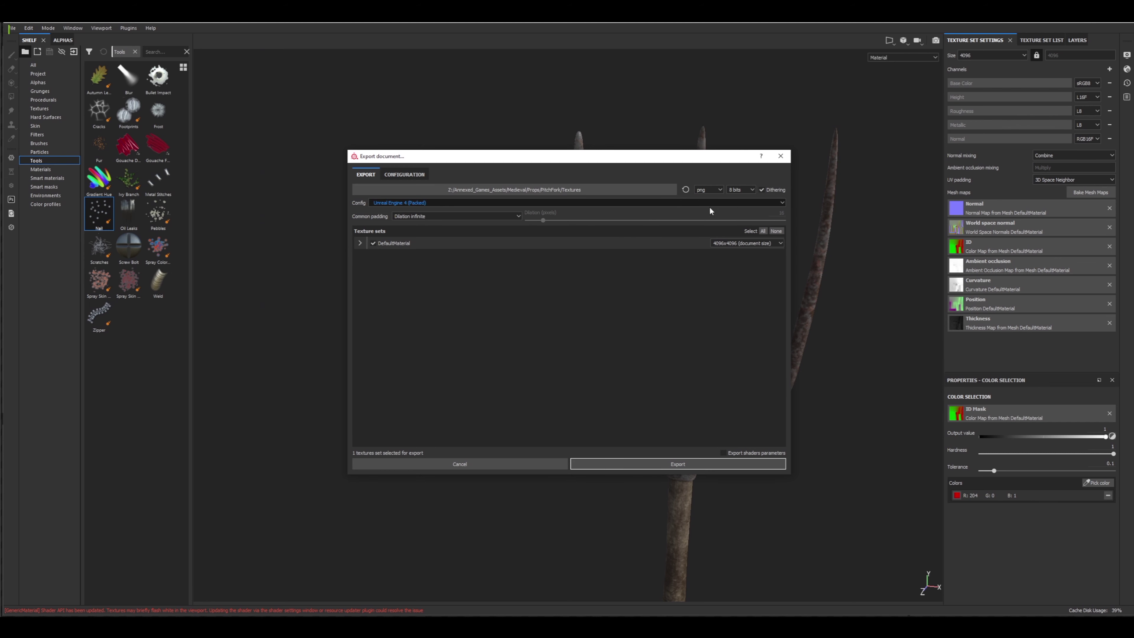
Open the export preset configurations and view the output maps of the KeyShot 9+ and Unreal Engine 4 (Packed) presets
{"action": "left_click", "coordinate": [420, 175]}
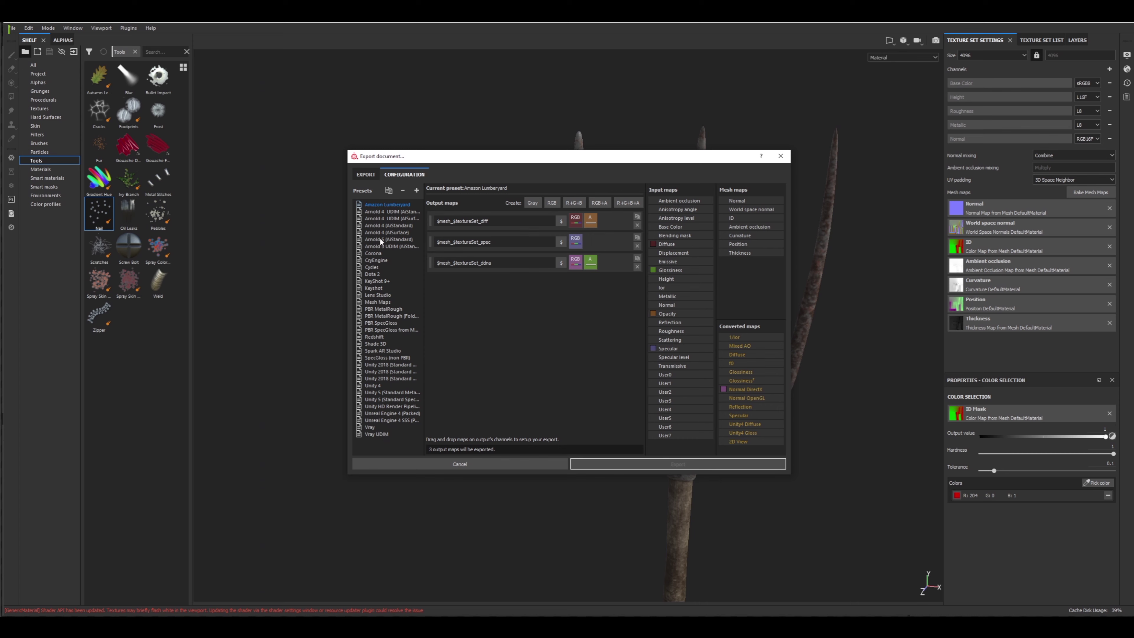
{"action": "left_click", "coordinate": [378, 281]}
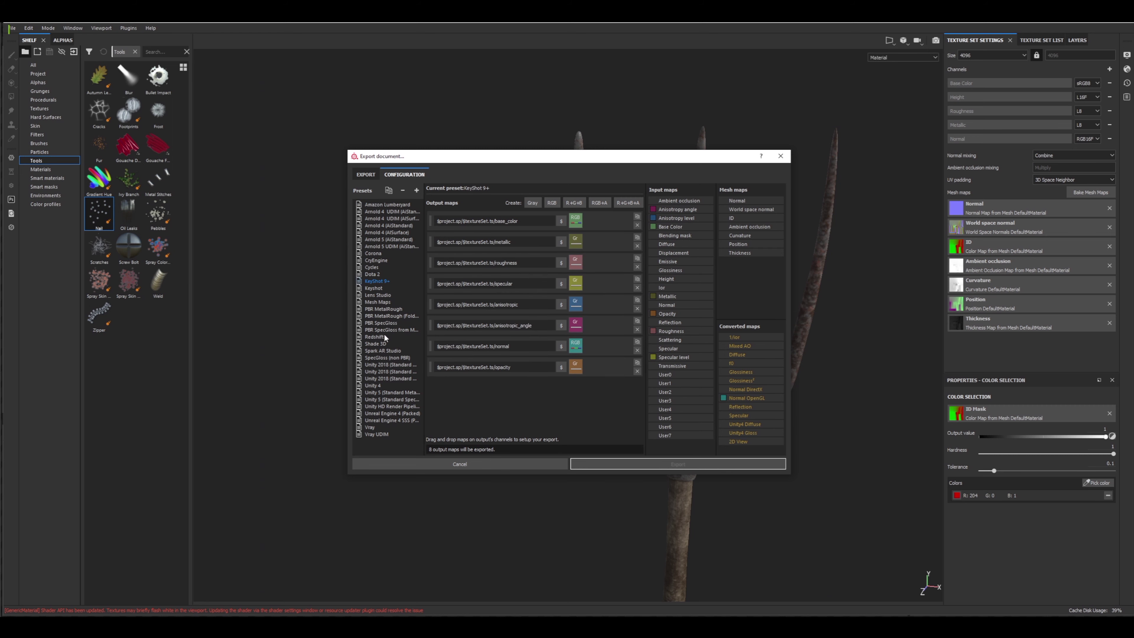
{"action": "left_click", "coordinate": [379, 414]}
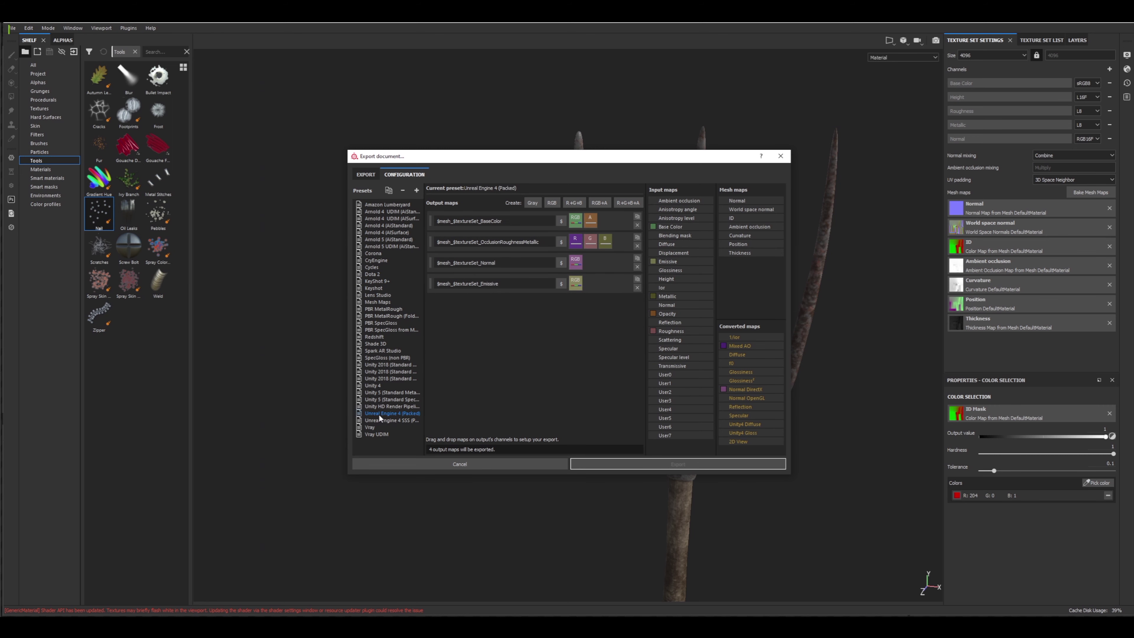
Compare the output maps of the Unreal Engine 4 (Packed) and Unreal Engine 4 SSS (Packed) presets
{"action": "left_click", "coordinate": [406, 420]}
{"action": "left_click", "coordinate": [405, 413]}
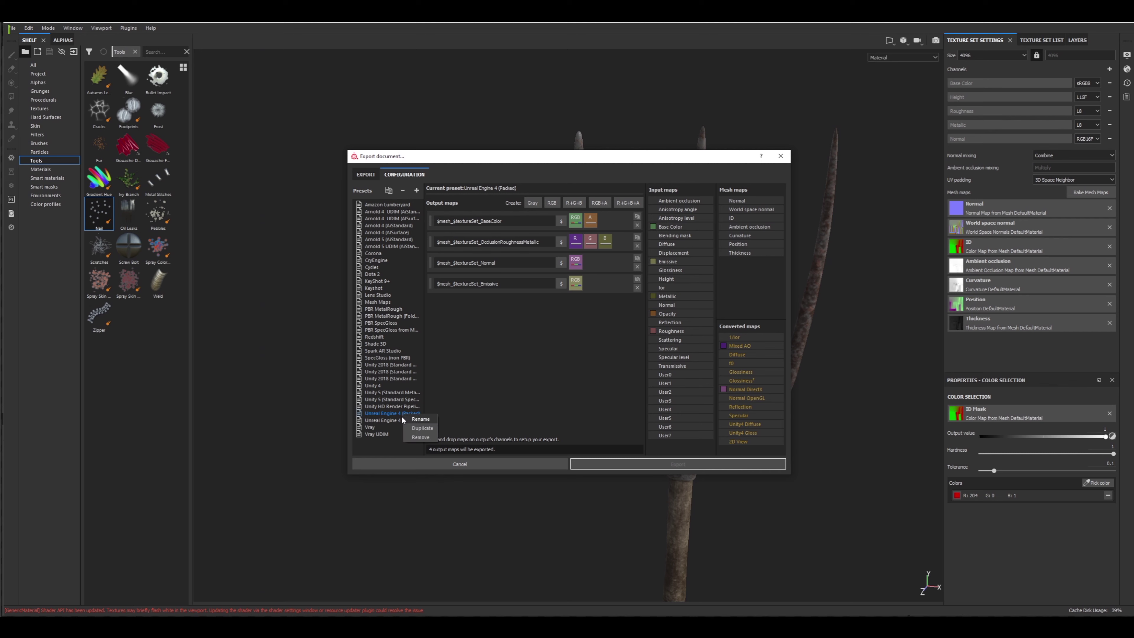
{"action": "left_click", "coordinate": [383, 420]}
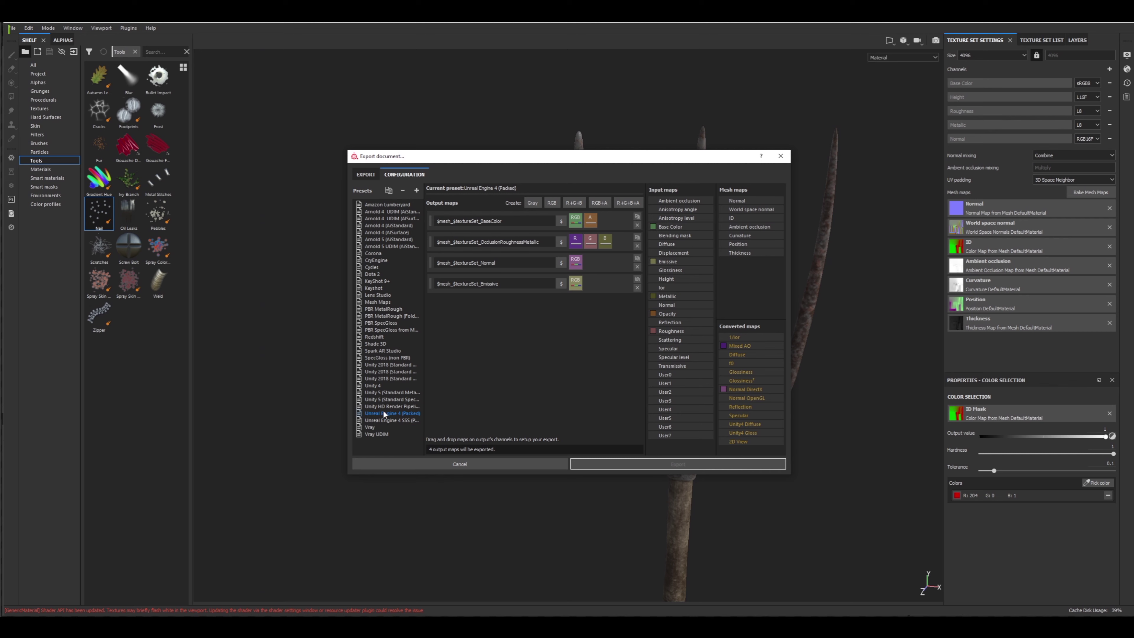
{"action": "left_click", "coordinate": [381, 406]}
{"action": "left_click", "coordinate": [383, 420]}
{"action": "left_click", "coordinate": [383, 413]}
{"action": "left_click", "coordinate": [383, 420]}
{"action": "left_click", "coordinate": [383, 412]}
{"action": "left_click", "coordinate": [399, 419]}
{"action": "left_click", "coordinate": [398, 413]}
{"action": "left_click", "coordinate": [399, 420]}
{"action": "left_click", "coordinate": [394, 412]}
{"action": "left_click", "coordinate": [394, 417]}
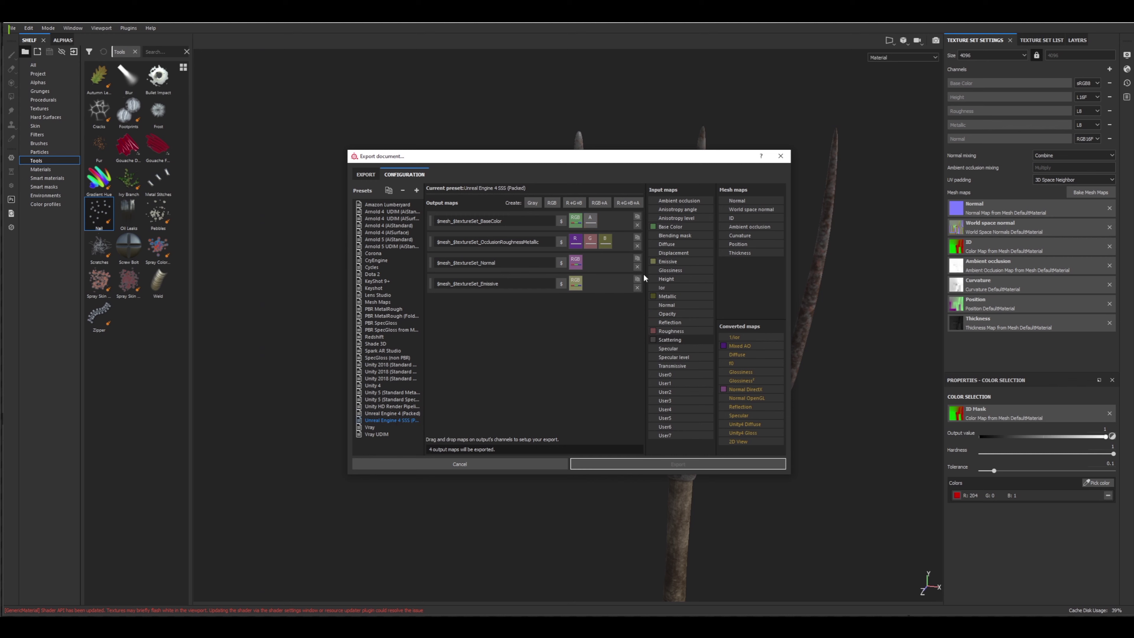
{"action": "left_click", "coordinate": [398, 413]}
{"action": "left_click", "coordinate": [398, 420]}
{"action": "left_click", "coordinate": [398, 414]}
{"action": "left_click", "coordinate": [397, 422]}
{"action": "left_click", "coordinate": [397, 415]}
{"action": "left_click", "coordinate": [396, 422]}
{"action": "left_click", "coordinate": [398, 413]}
{"action": "left_click", "coordinate": [397, 420]}
{"action": "left_click", "coordinate": [405, 414]}
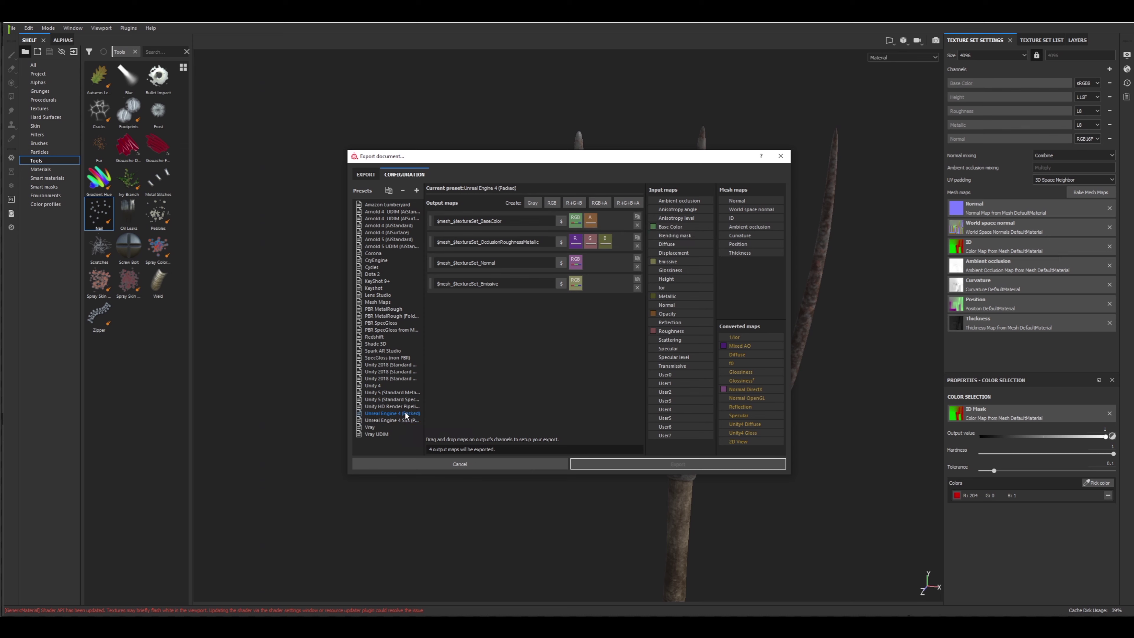
Export the DefaultMaterial texture set as 8-bit png files using the Unreal Engine 4 (Packed) config
{"action": "left_click", "coordinate": [366, 174]}
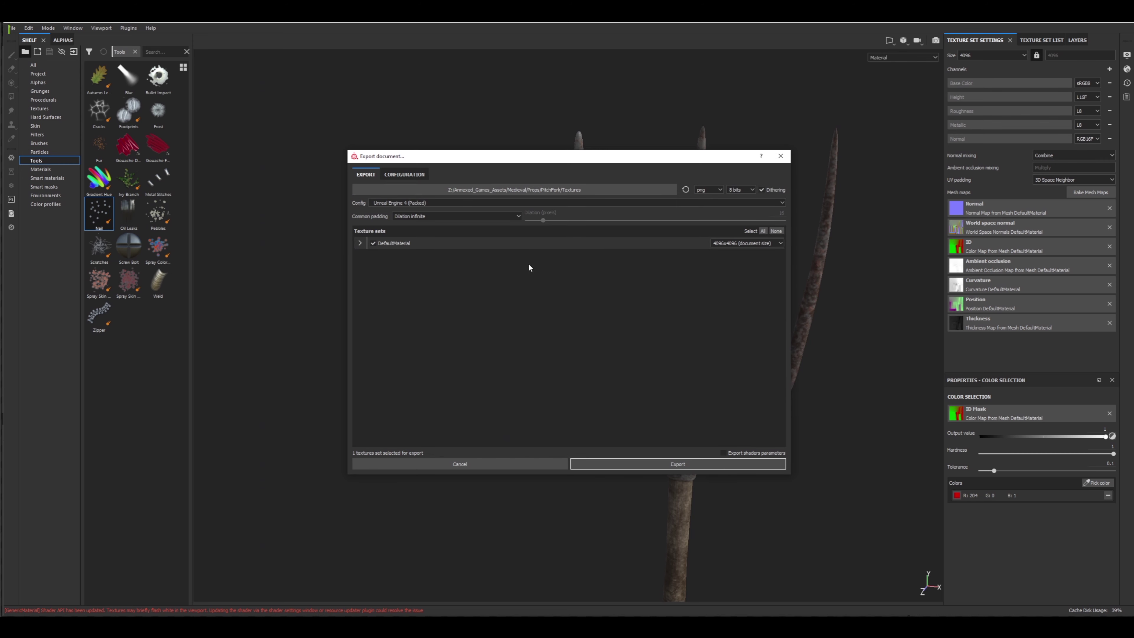
{"action": "left_click", "coordinate": [360, 243]}
{"action": "left_click", "coordinate": [360, 243]}
{"action": "left_click", "coordinate": [645, 462]}
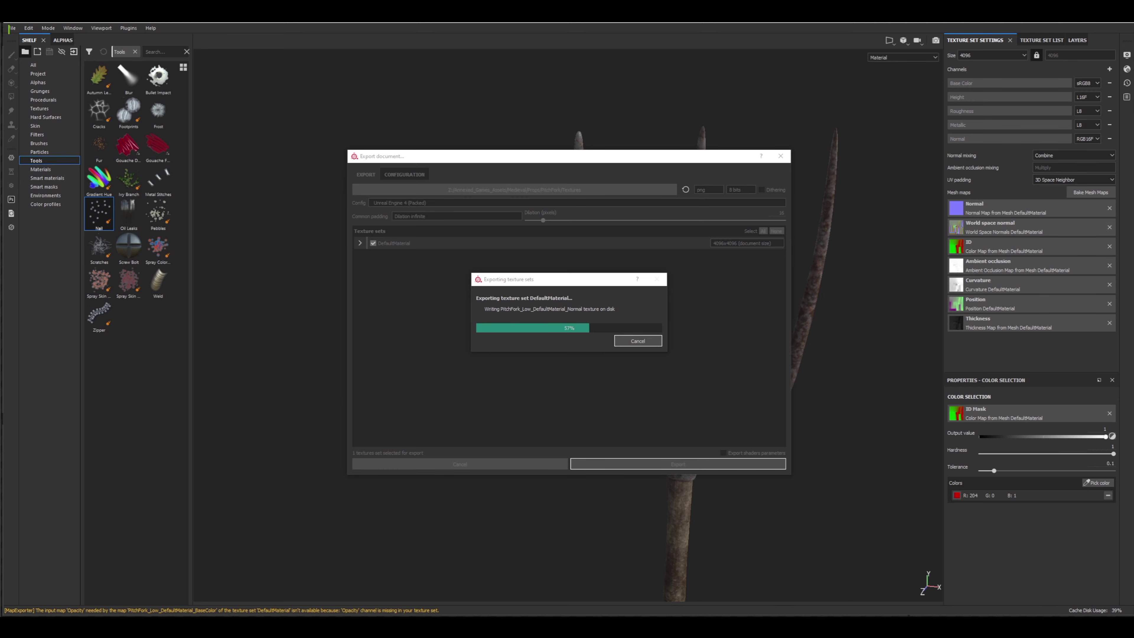
Switch to File Explorer and examine the exported BaseColor, Normal and Occlusion texture files in the PitchFork Textures folder
{"action": "left_click_drag", "start_coordinate": [1133, 73], "coordinate": [803, 72]}
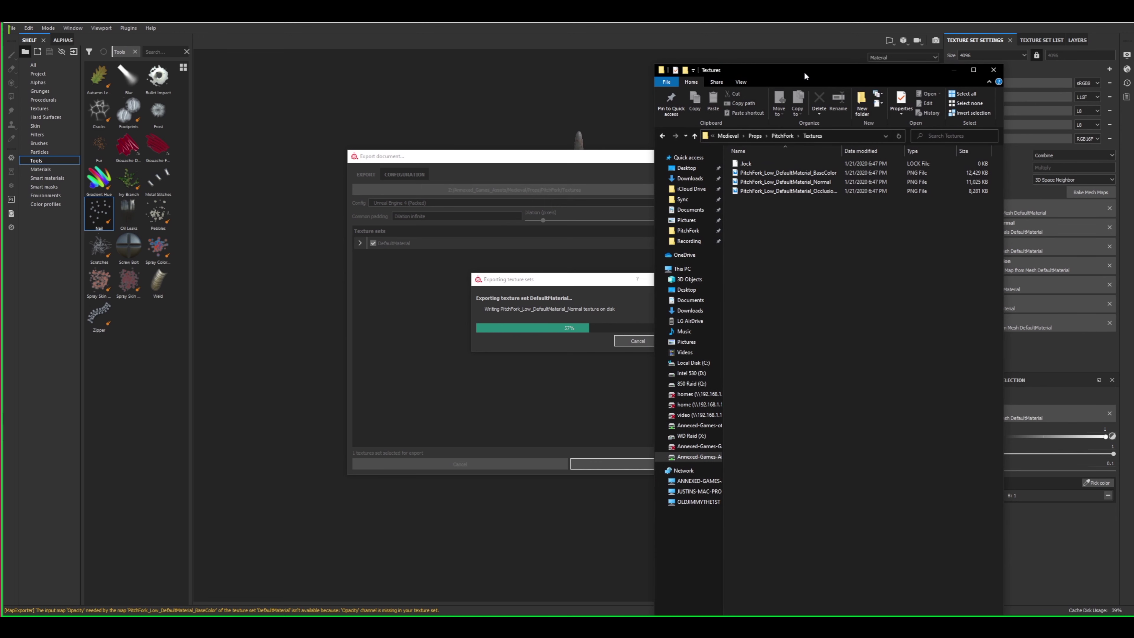
{"action": "double_click", "coordinate": [804, 71]}
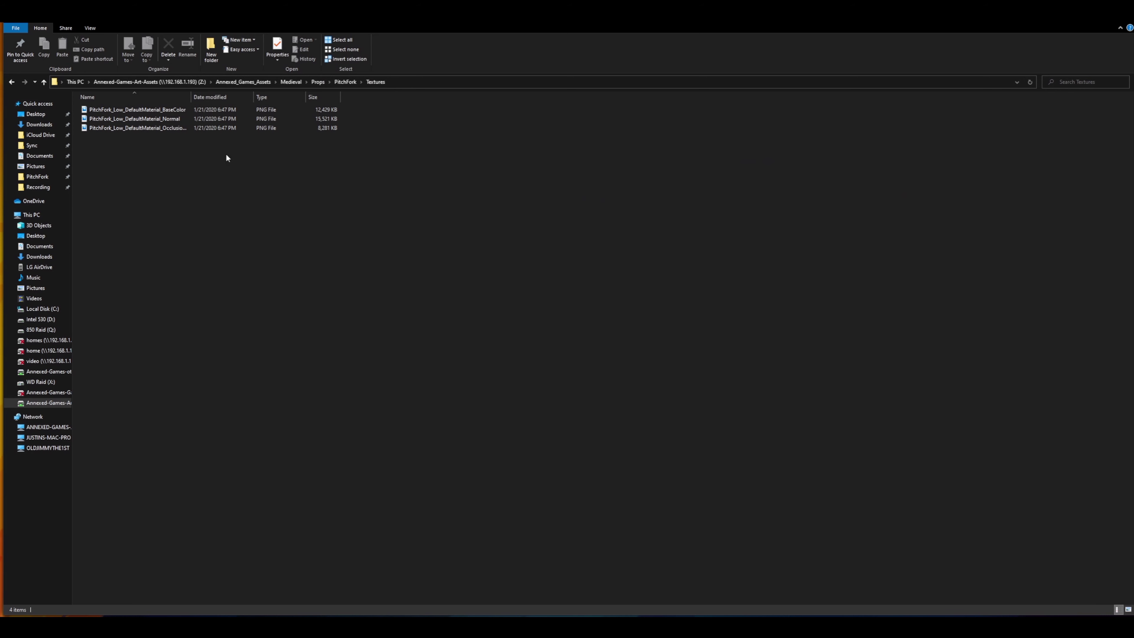
{"action": "left_click", "coordinate": [145, 129]}
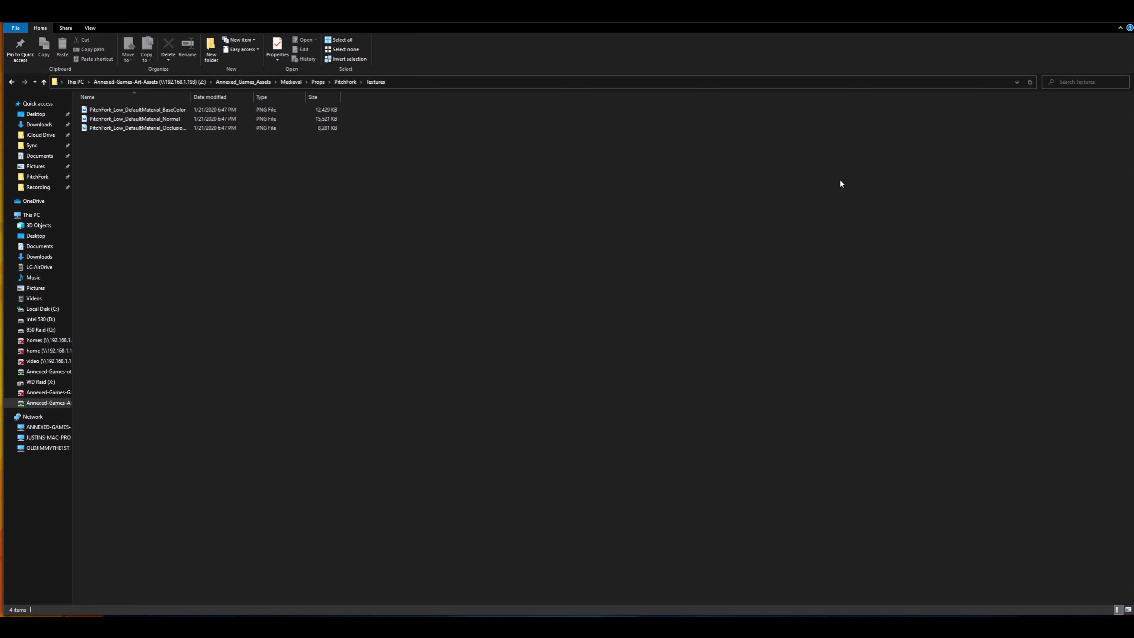
{"action": "mouse_move", "coordinate": [998, 25]}
{"action": "left_mouse_down"}
{"action": "mouse_move", "coordinate": [988, 202]}
{"action": "mouse_move", "coordinate": [963, 184]}
{"action": "mouse_move", "coordinate": [997, 22]}
{"action": "mouse_move", "coordinate": [1009, 91]}
{"action": "mouse_move", "coordinate": [1133, 44]}
{"action": "left_mouse_up"}
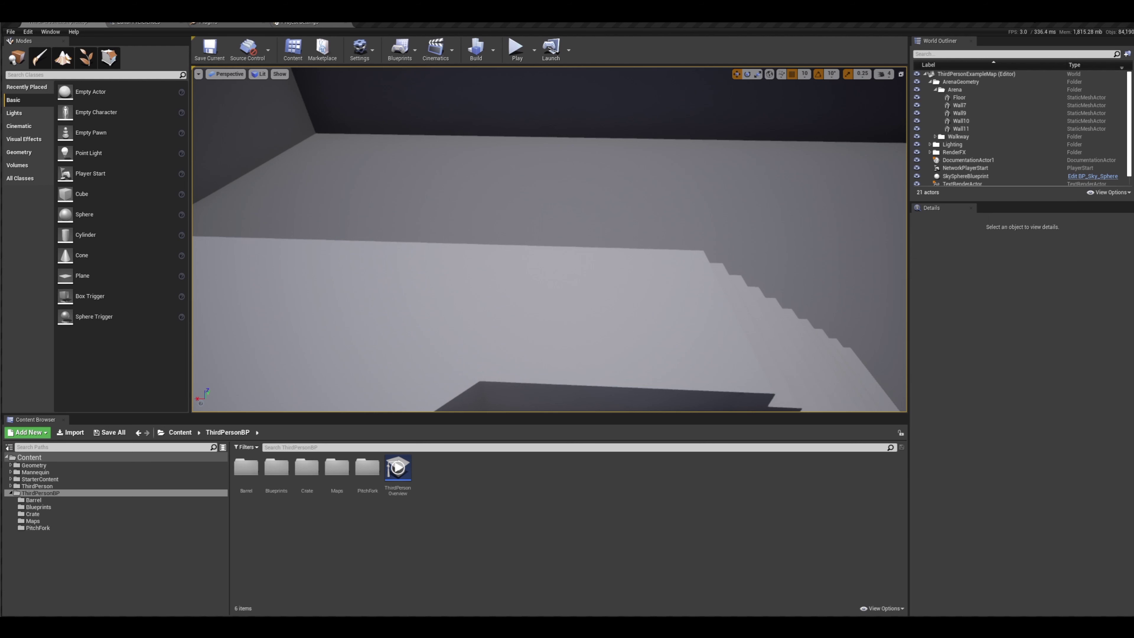
In Unreal Editor, open the PitchFork content folder and import the three exported pitchfork textures into it
{"action": "key", "text": "ctrl+shift+h"}
{"action": "double_click", "coordinate": [367, 467]}
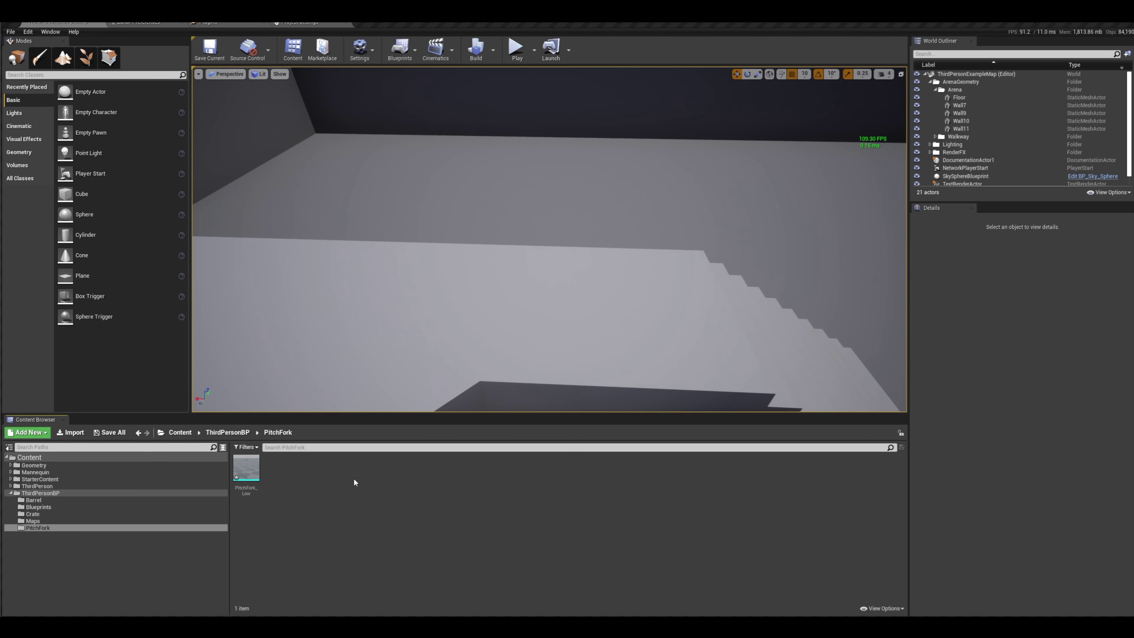
{"action": "right_click", "coordinate": [346, 472]}
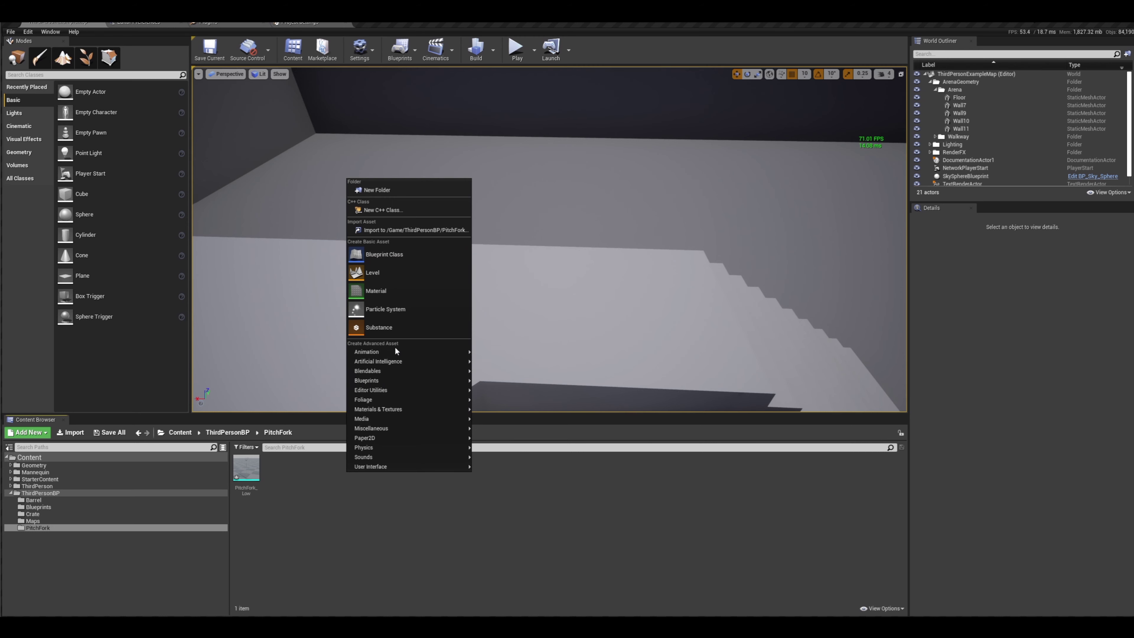
{"action": "mouse_move", "coordinate": [381, 352]}
{"action": "left_click", "coordinate": [334, 514]}
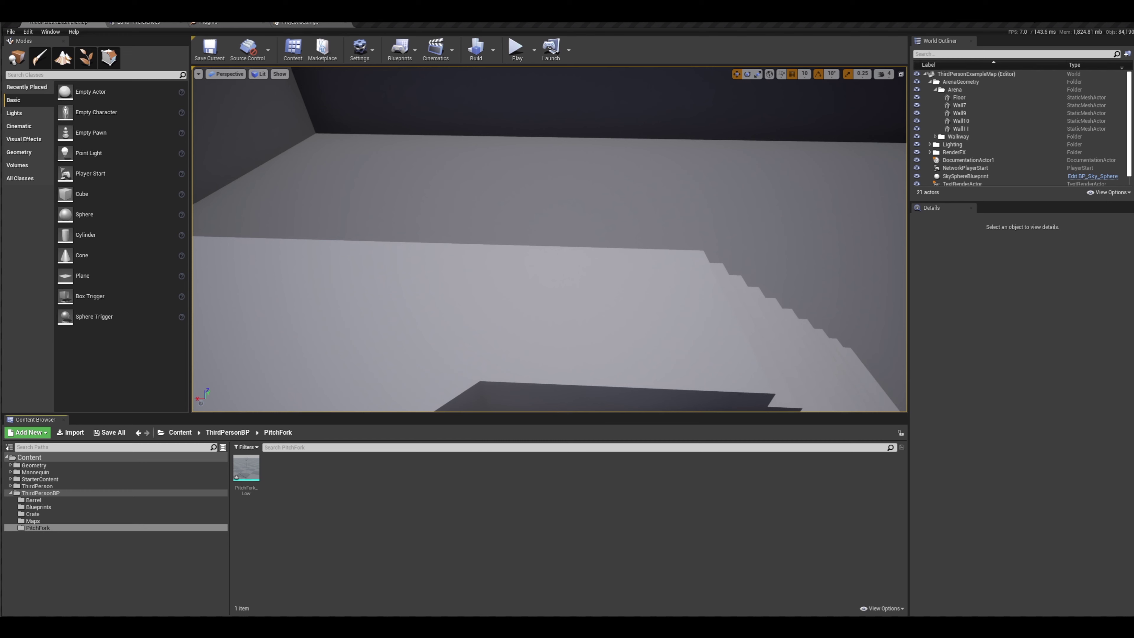
{"action": "left_click_drag", "start_coordinate": [1133, 192], "coordinate": [387, 517]}
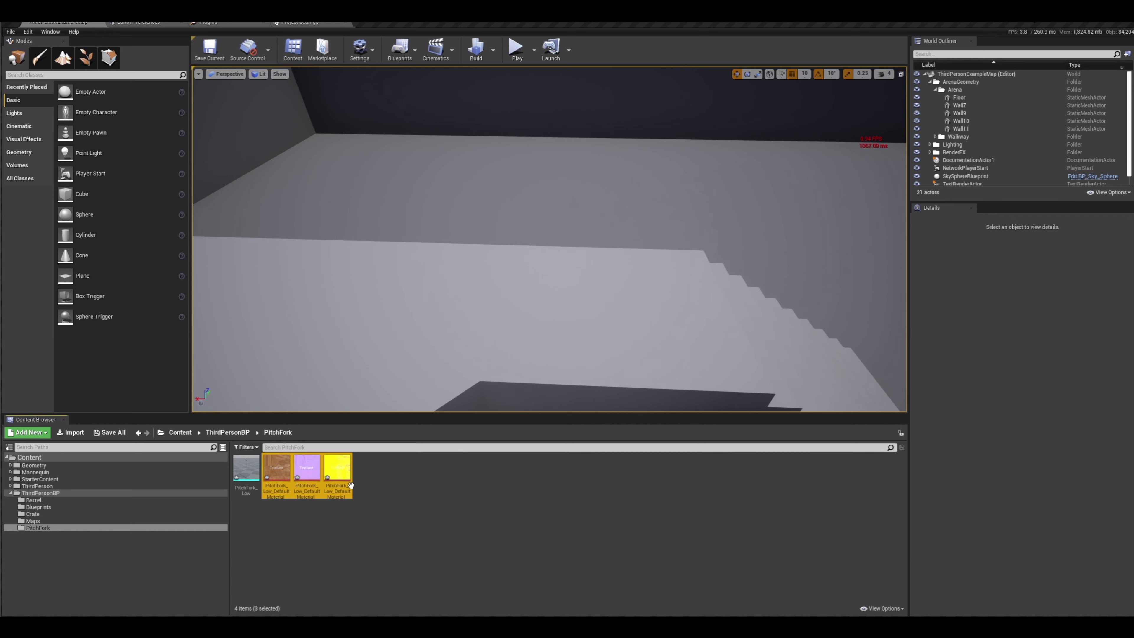
Create a new material named PitchFork_Mat in the PitchFork folder
{"action": "right_click", "coordinate": [401, 481]}
{"action": "left_click", "coordinate": [429, 299]}
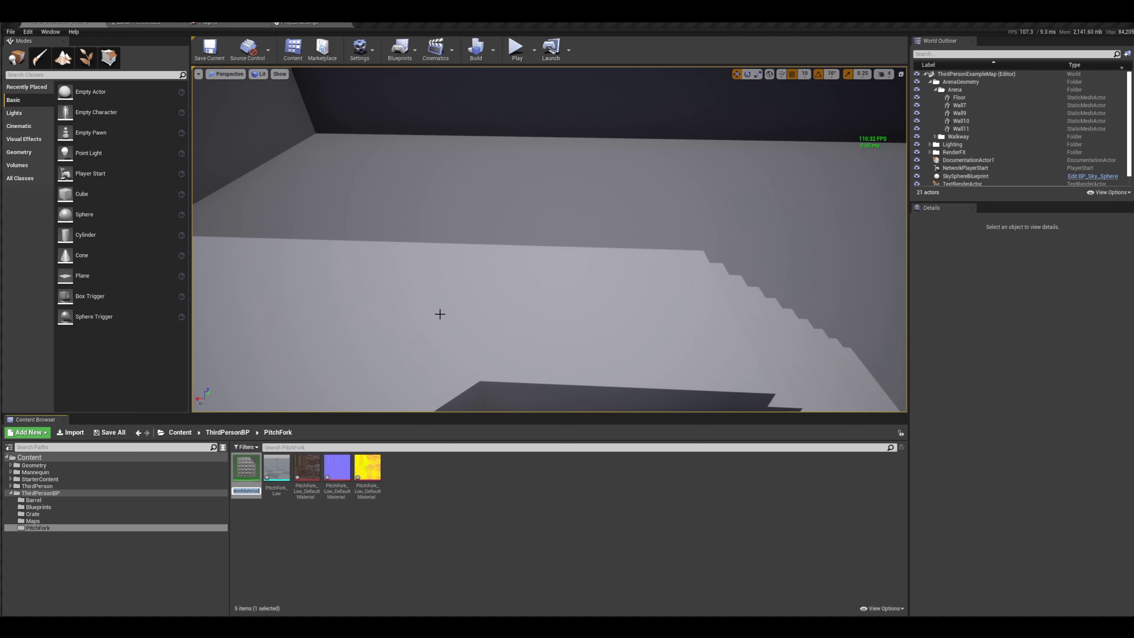
{"action": "type", "text": "Pitch"}
{"action": "type", "text": "Fork_Mat"}
{"action": "key", "text": "Return"}
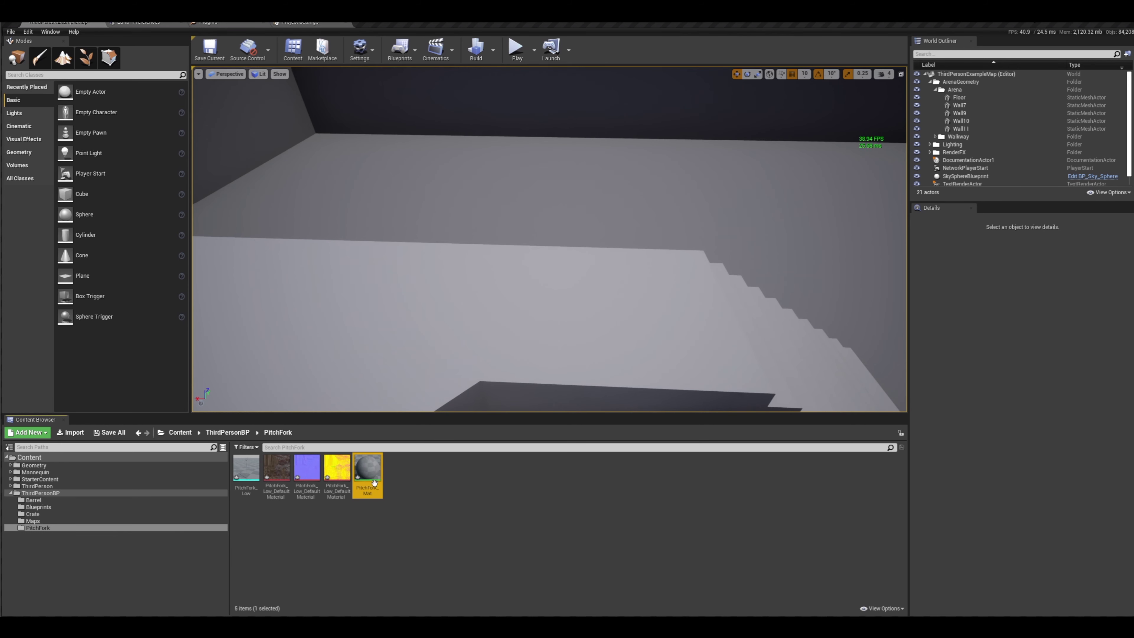
Open PitchFork_Mat for editing and add the three pitchfork textures to its graph as Texture Sample nodes
{"action": "double_click", "coordinate": [368, 471]}
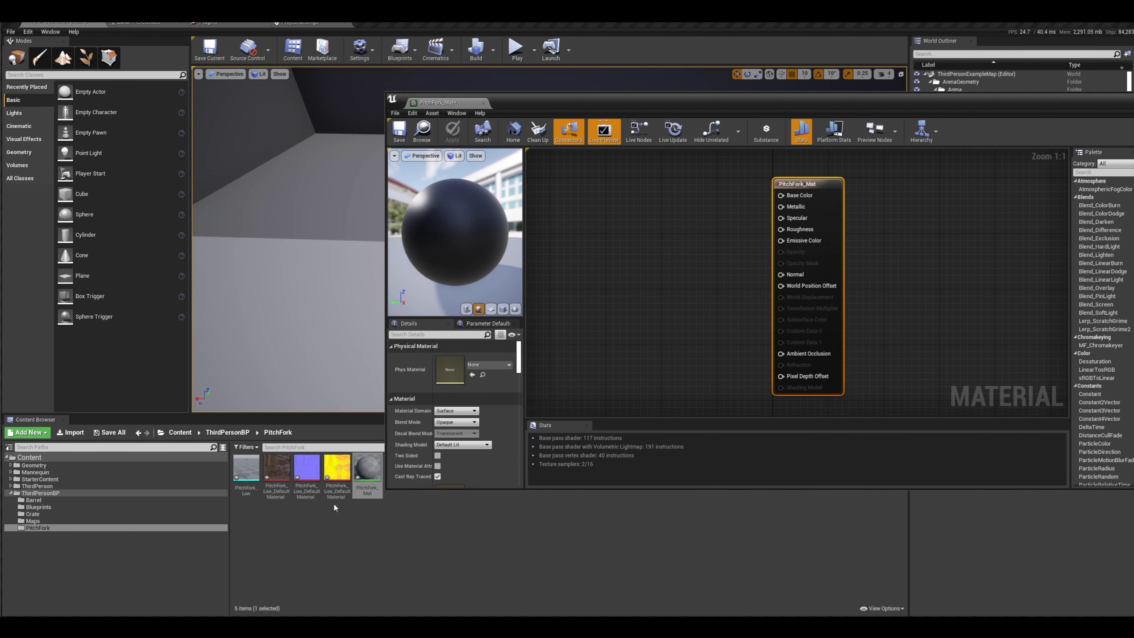
{"action": "left_click", "coordinate": [280, 490], "text": "shift"}
{"action": "left_click_drag", "start_coordinate": [316, 479], "coordinate": [583, 319]}
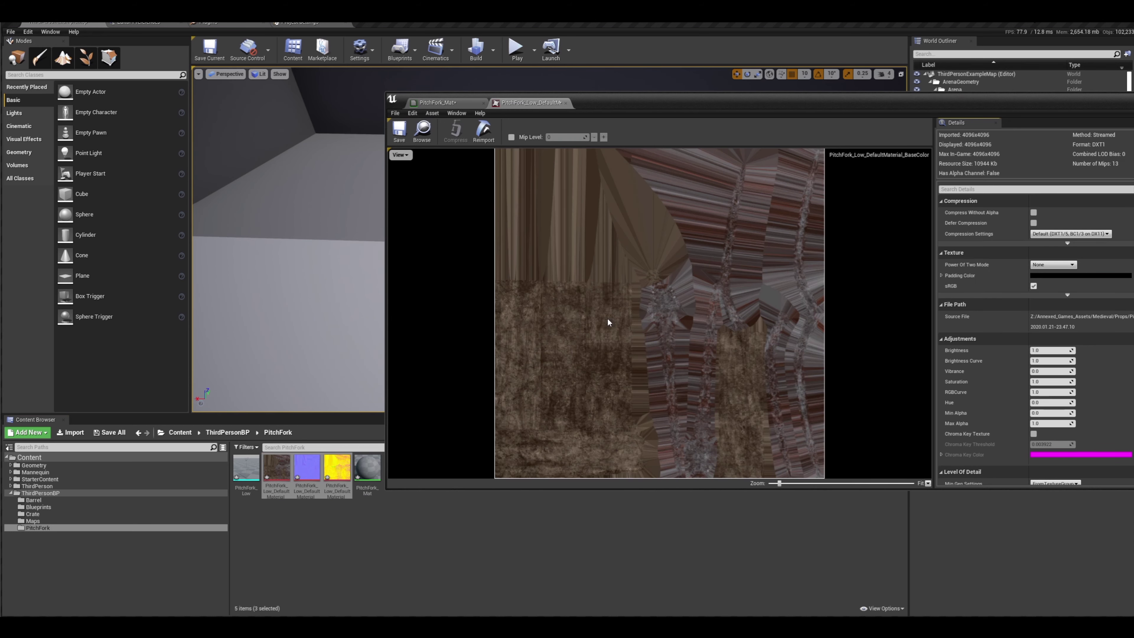
{"action": "left_click", "coordinate": [440, 102]}
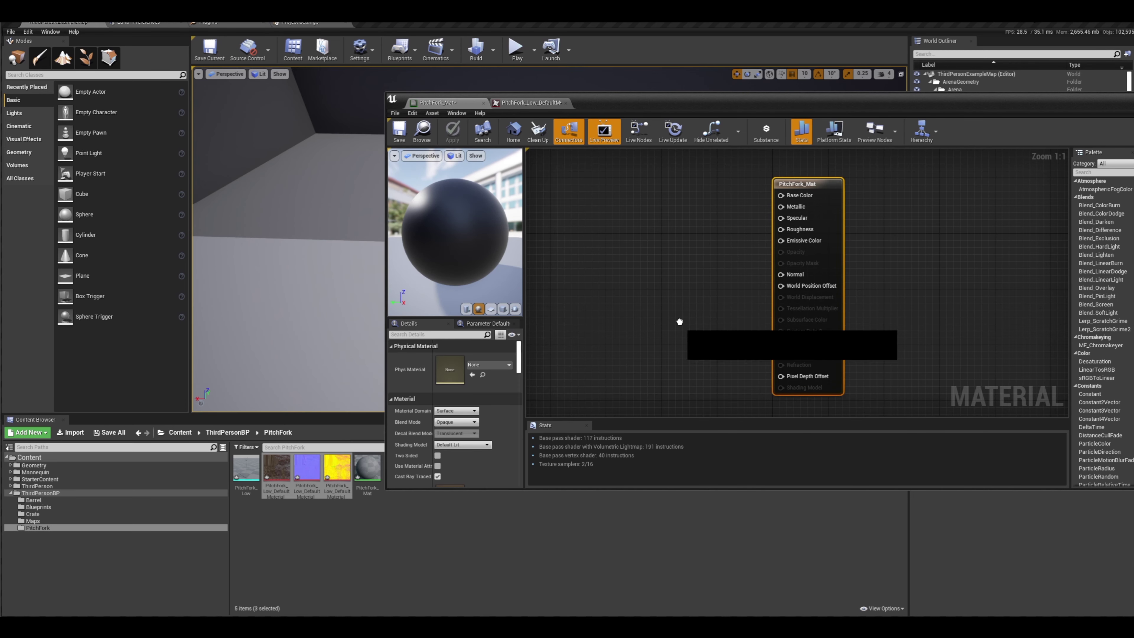
{"action": "left_click_drag", "start_coordinate": [675, 317], "coordinate": [655, 308]}
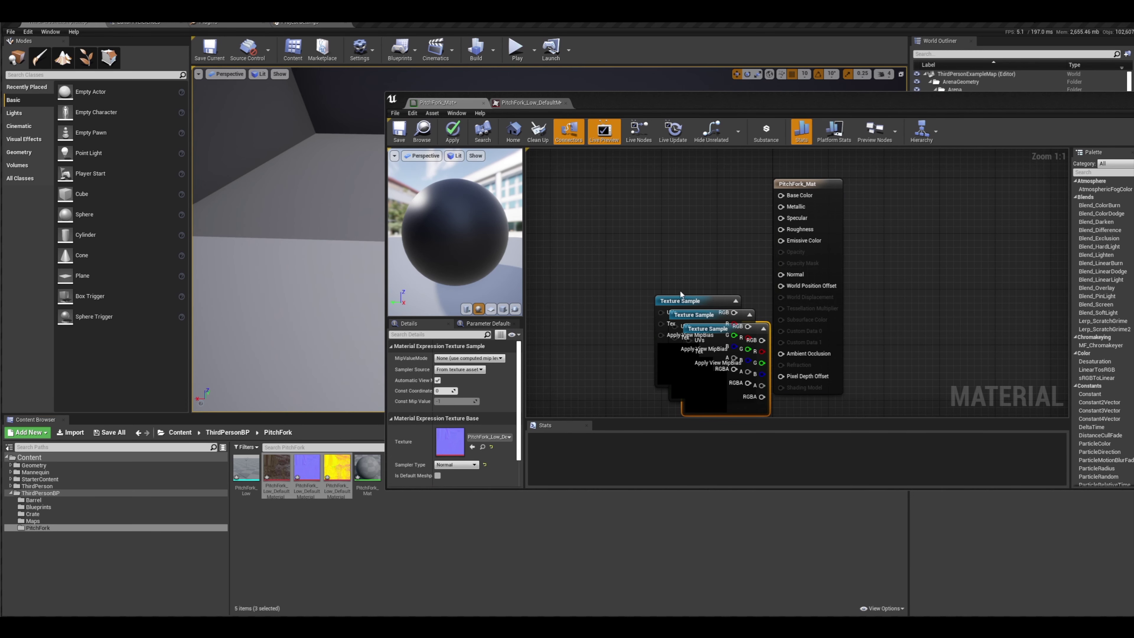
Arrange the Texture Sample nodes in a column beside the material node: base color, normal, then the packed occlusion texture
{"action": "left_click_drag", "start_coordinate": [686, 307], "coordinate": [601, 279]}
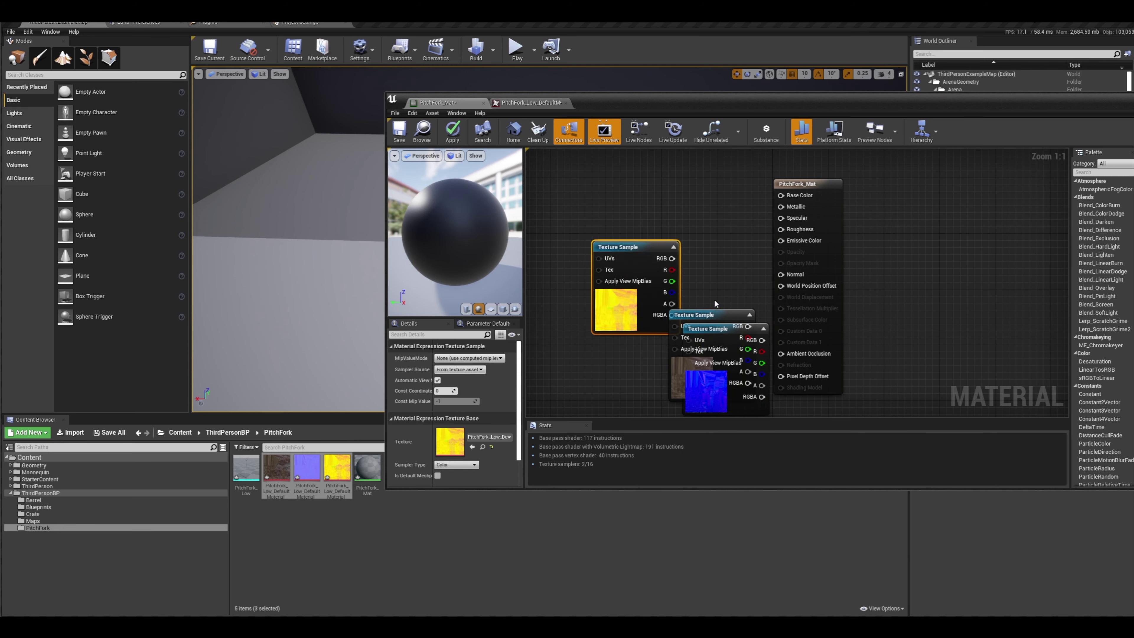
{"action": "left_click", "coordinate": [723, 285]}
{"action": "left_click_drag", "start_coordinate": [709, 313], "coordinate": [672, 168]}
{"action": "right_click_drag", "start_coordinate": [702, 308], "coordinate": [712, 251]}
{"action": "left_click", "coordinate": [635, 208]}
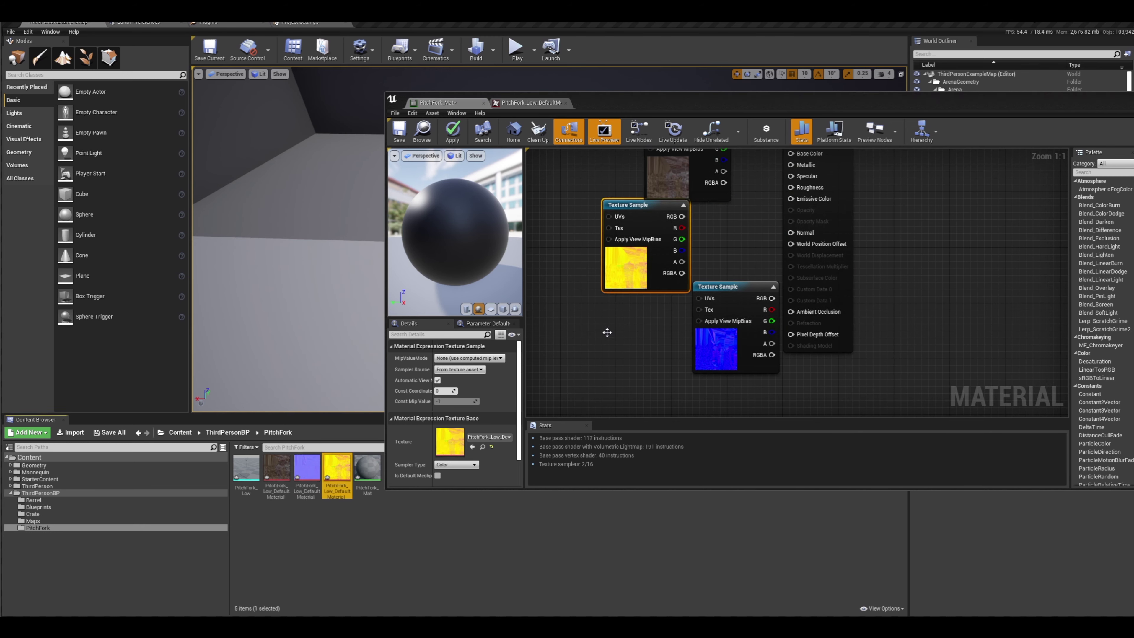
{"action": "left_click_drag", "start_coordinate": [631, 230], "coordinate": [611, 342]}
{"action": "left_click_drag", "start_coordinate": [732, 292], "coordinate": [677, 217]}
{"action": "left_click_drag", "start_coordinate": [622, 324], "coordinate": [663, 314]}
{"action": "right_click_drag", "start_coordinate": [726, 258], "coordinate": [690, 304]}
Connect the base color texture's RGB output to Base Color and the normal texture's RGB output to Normal
{"action": "left_click_drag", "start_coordinate": [687, 173], "coordinate": [755, 200]}
{"action": "right_click_drag", "start_coordinate": [718, 240], "coordinate": [736, 213]}
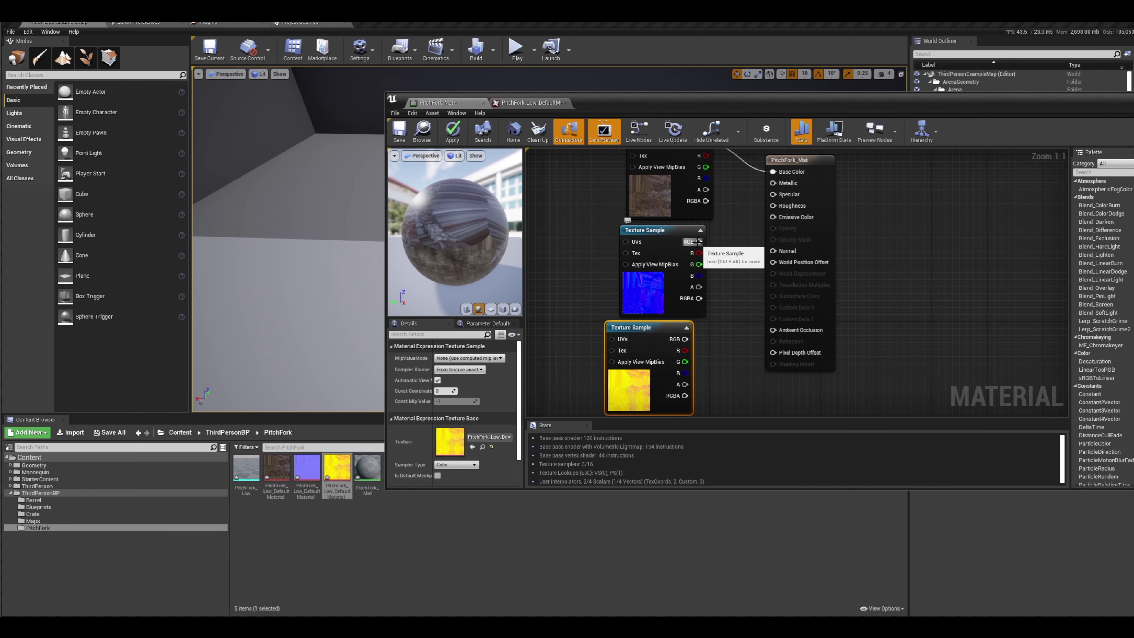
{"action": "left_click_drag", "start_coordinate": [698, 242], "coordinate": [769, 248]}
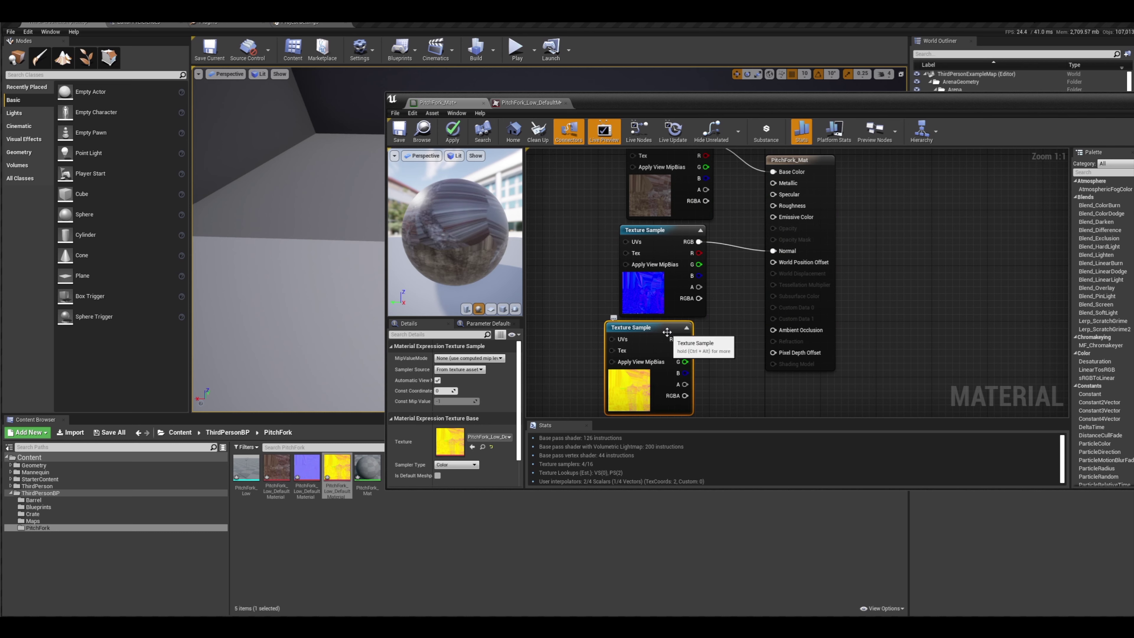
Connect the packed texture's R to Ambient Occlusion, G to Roughness and B to Metallic, and save the material
{"action": "left_click", "coordinate": [702, 343]}
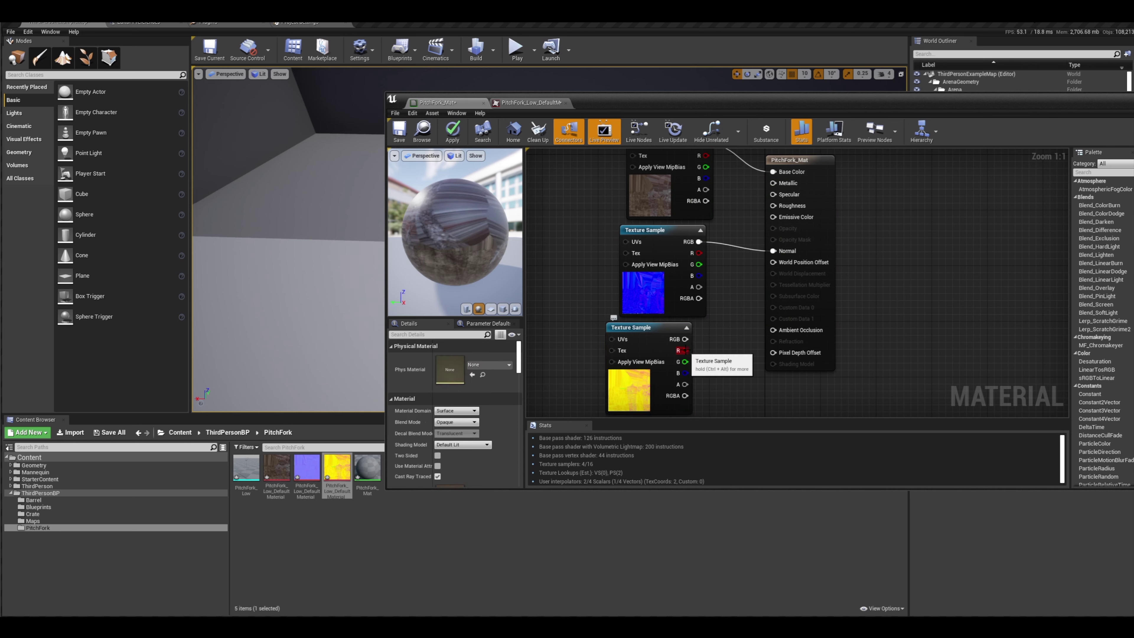
{"action": "left_click_drag", "start_coordinate": [681, 350], "coordinate": [784, 337]}
{"action": "left_click_drag", "start_coordinate": [685, 362], "coordinate": [774, 206]}
{"action": "left_click_drag", "start_coordinate": [685, 373], "coordinate": [773, 183]}
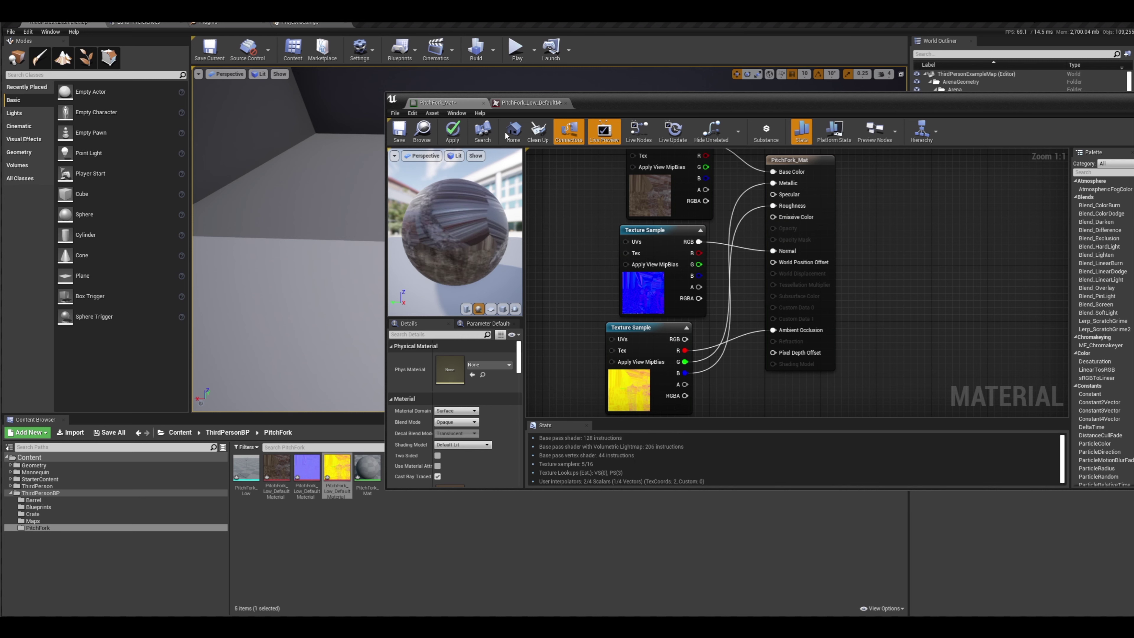
{"action": "left_click", "coordinate": [399, 131]}
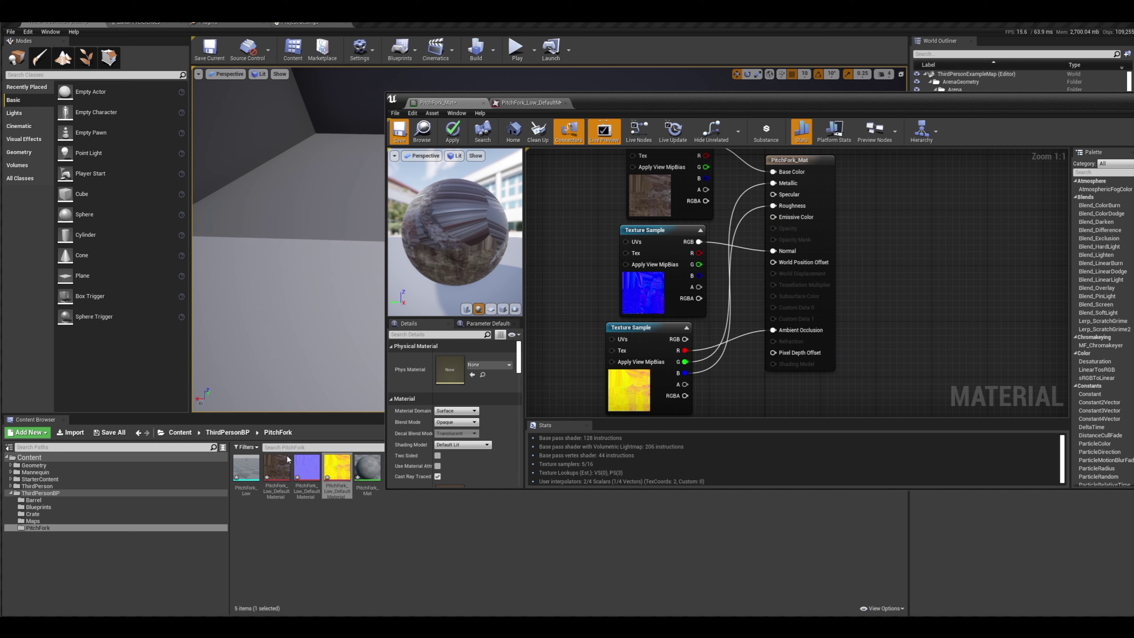
Open the PitchFork_Low mesh, assign PitchFork_Mat to its Element 0 material slot and save the mesh
{"action": "left_click", "coordinate": [243, 481]}
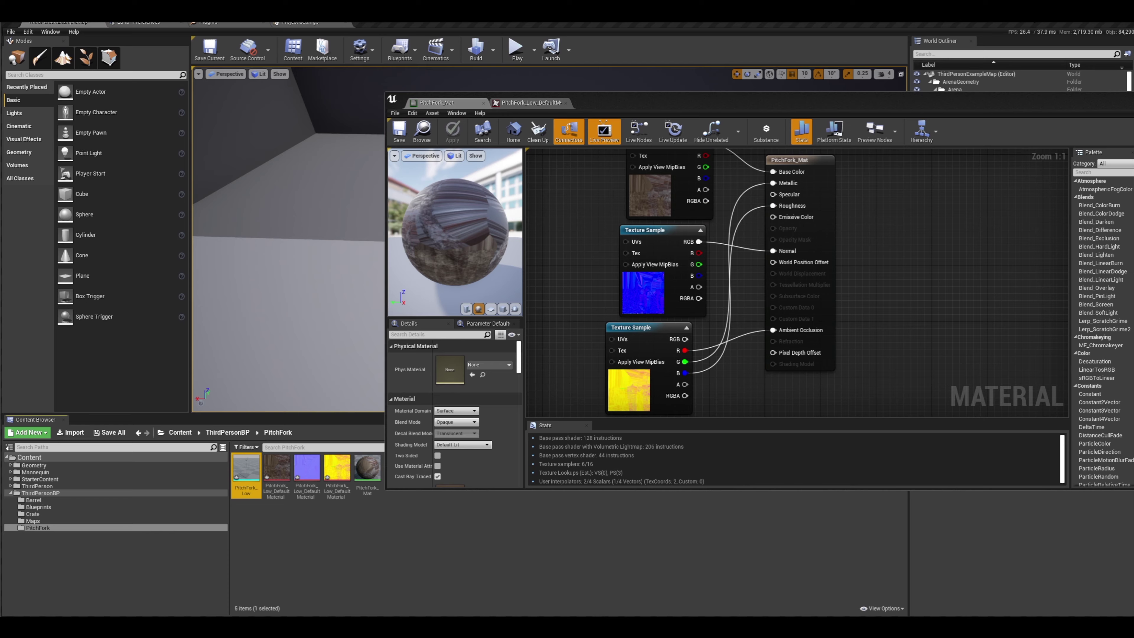
{"action": "left_click", "coordinate": [1132, 97]}
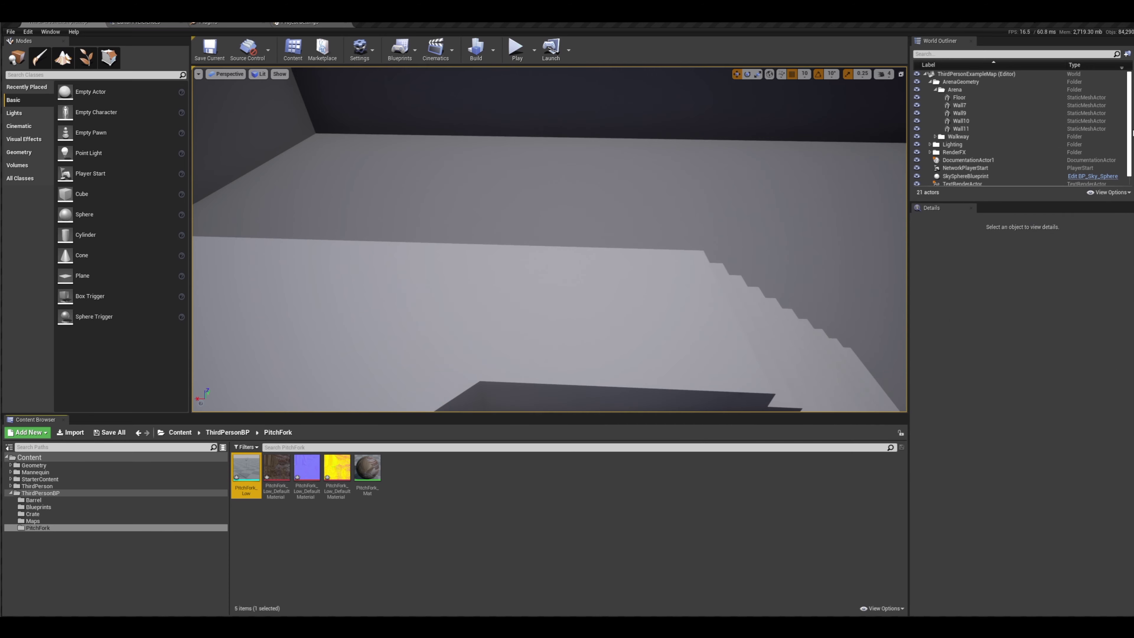
{"action": "double_click", "coordinate": [251, 481]}
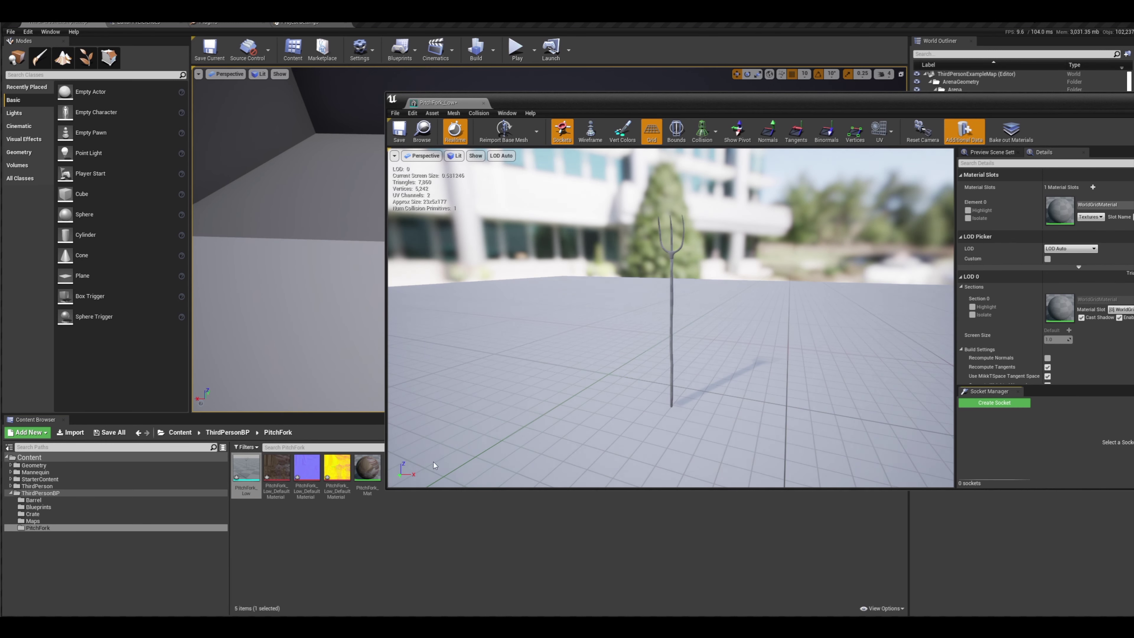
{"action": "left_click", "coordinate": [369, 465]}
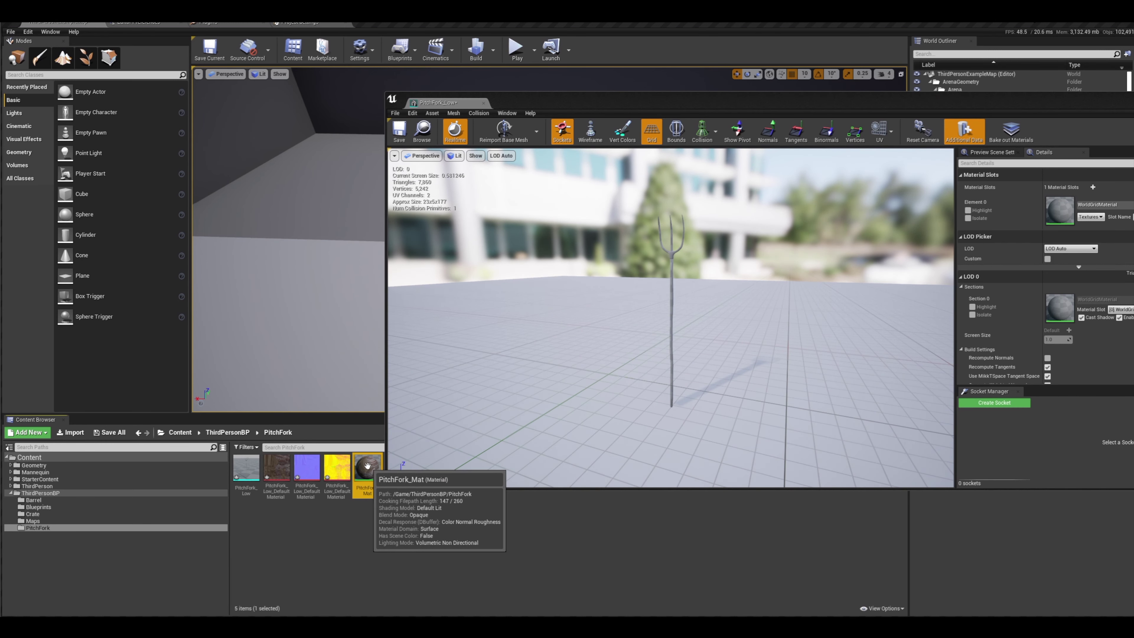
{"action": "left_click_drag", "start_coordinate": [989, 98], "coordinate": [854, 104]}
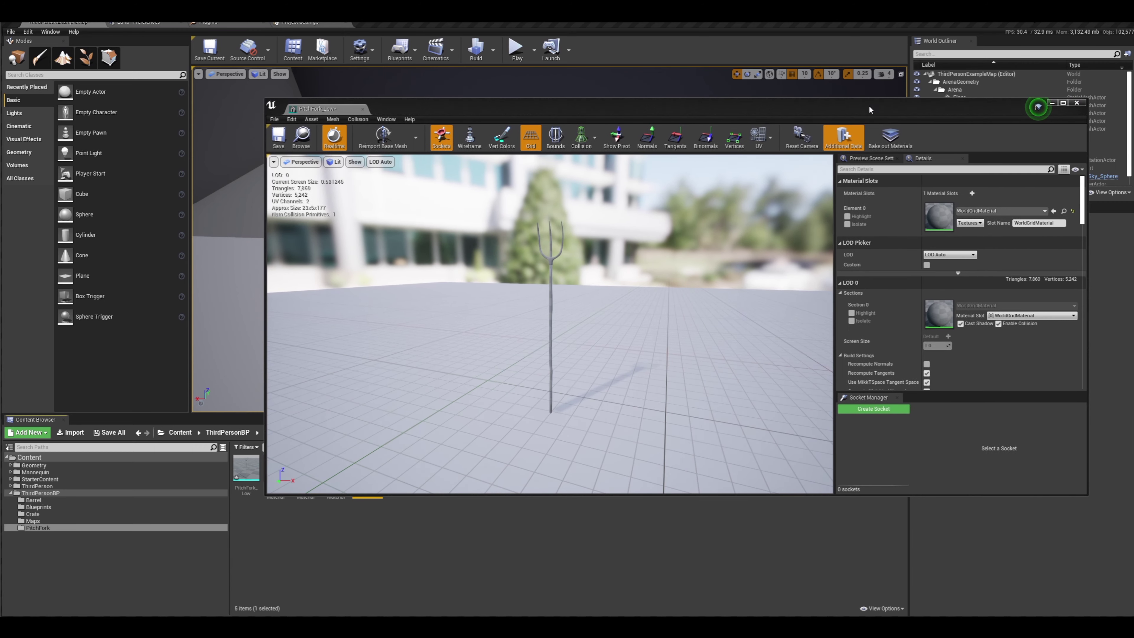
{"action": "left_click", "coordinate": [1054, 211]}
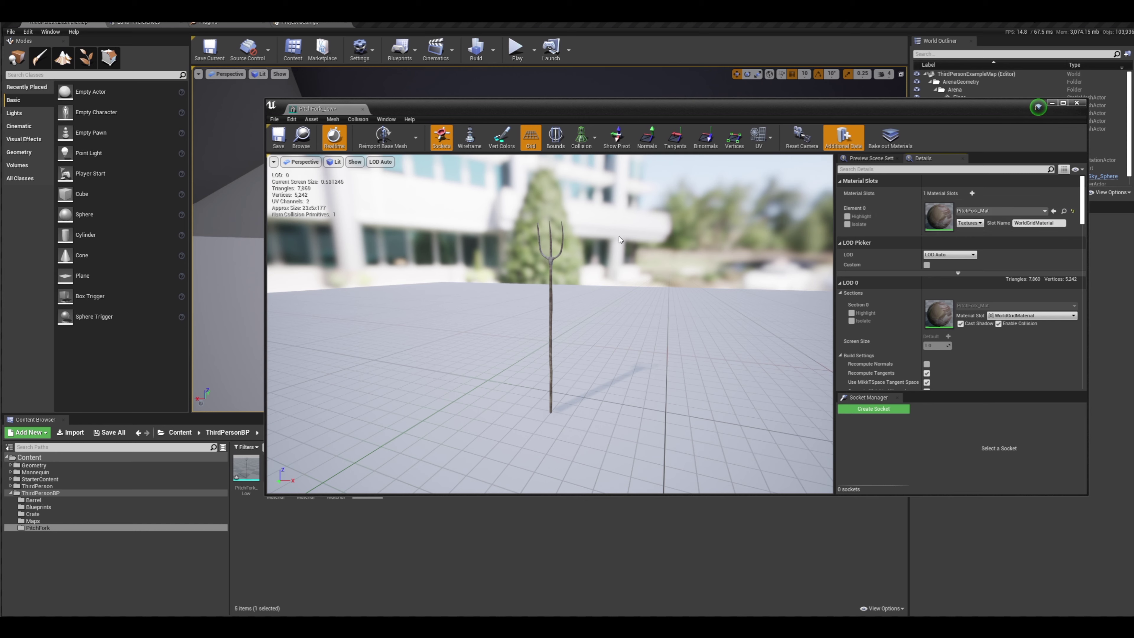
{"action": "left_click", "coordinate": [281, 145]}
Inspect the applied material on the pitchfork's shaft, lower end and tines in the mesh preview
{"action": "scroll", "coordinate": [559, 272], "scroll_direction": "up", "scroll_amount": 5}
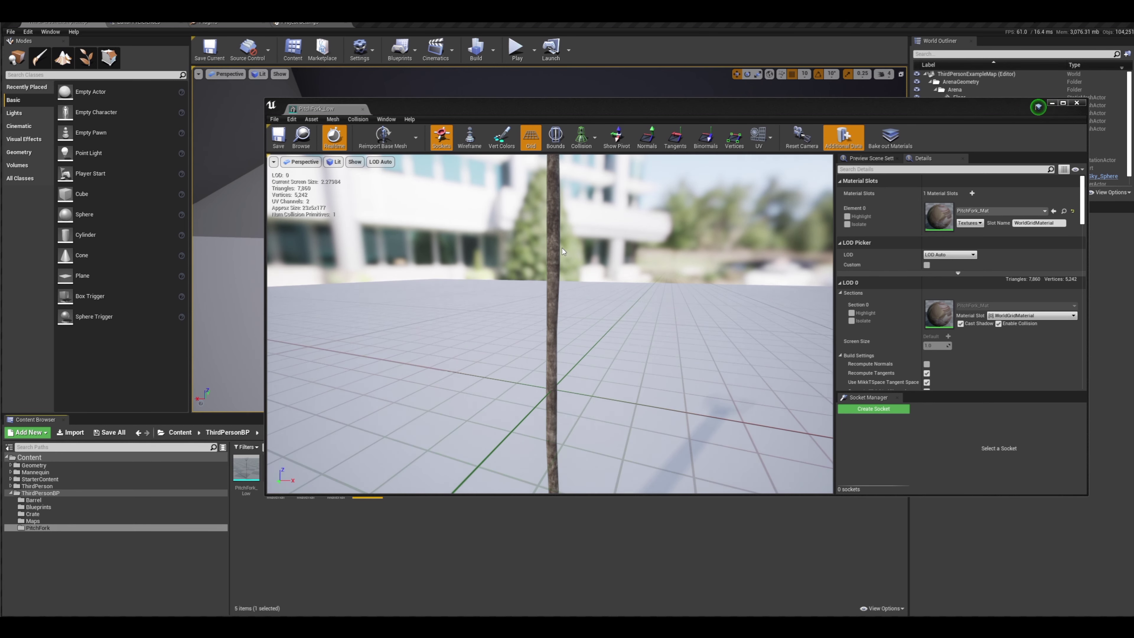
{"action": "middle_click_drag", "start_coordinate": [563, 274], "coordinate": [561, 247]}
{"action": "scroll", "coordinate": [562, 248], "scroll_direction": "down", "scroll_amount": 3}
{"action": "scroll", "coordinate": [559, 224], "scroll_direction": "up", "scroll_amount": 4}
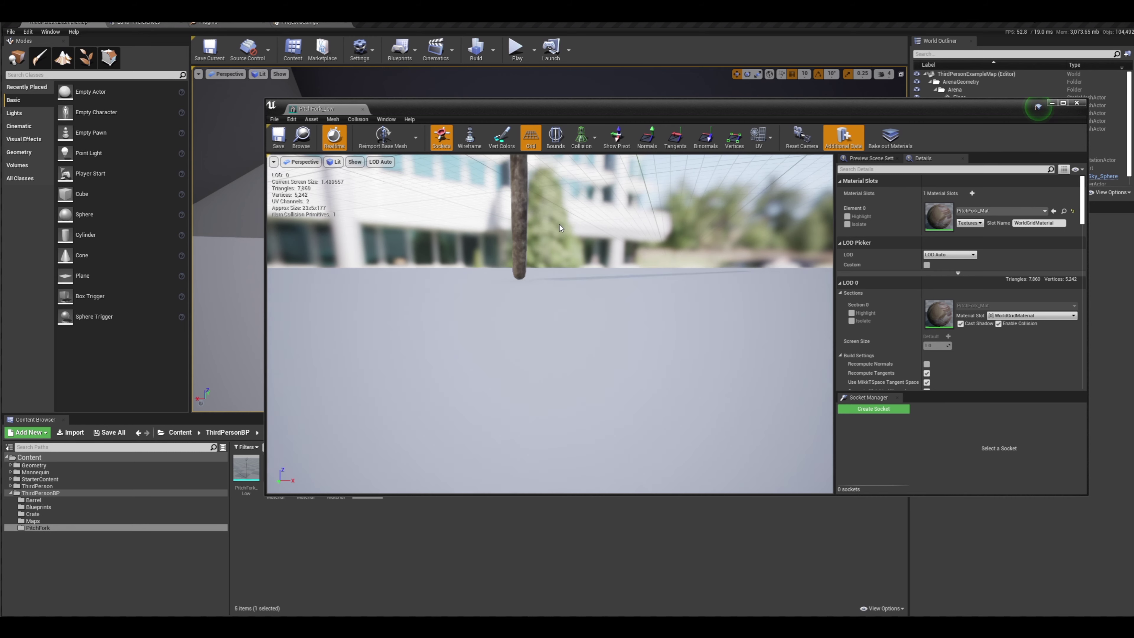
{"action": "scroll", "coordinate": [559, 224], "scroll_direction": "down", "scroll_amount": 8}
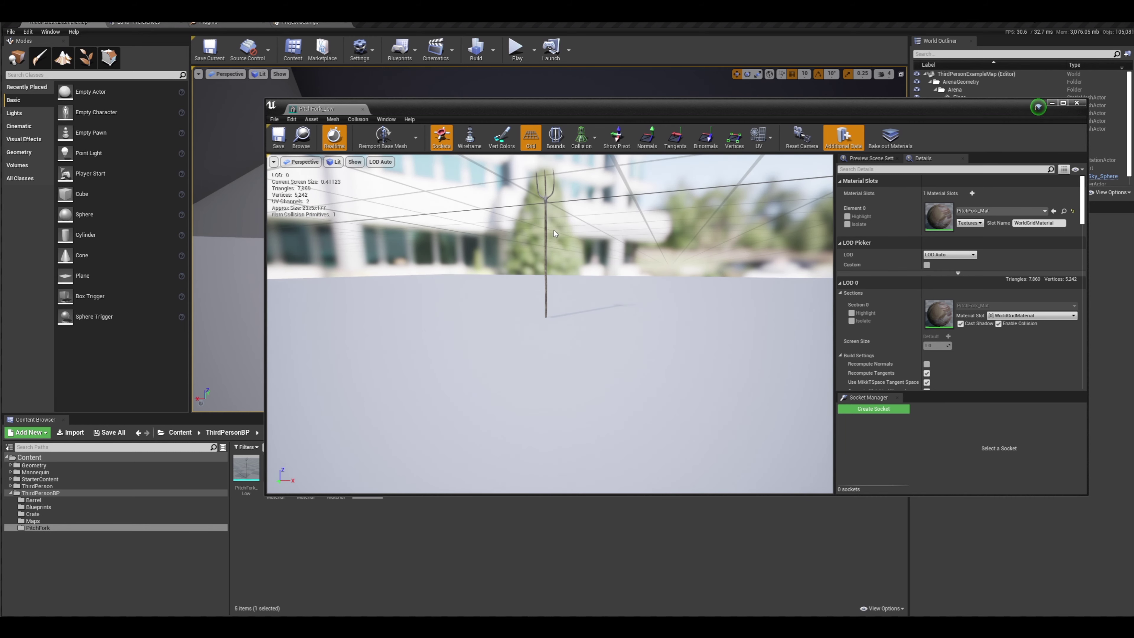
{"action": "scroll", "coordinate": [556, 230], "scroll_direction": "up", "scroll_amount": 4}
{"action": "middle_click_drag", "start_coordinate": [556, 230], "coordinate": [539, 212]}
{"action": "scroll", "coordinate": [547, 223], "scroll_direction": "up", "scroll_amount": 5}
{"action": "left_click_drag", "start_coordinate": [547, 224], "coordinate": [548, 225]}
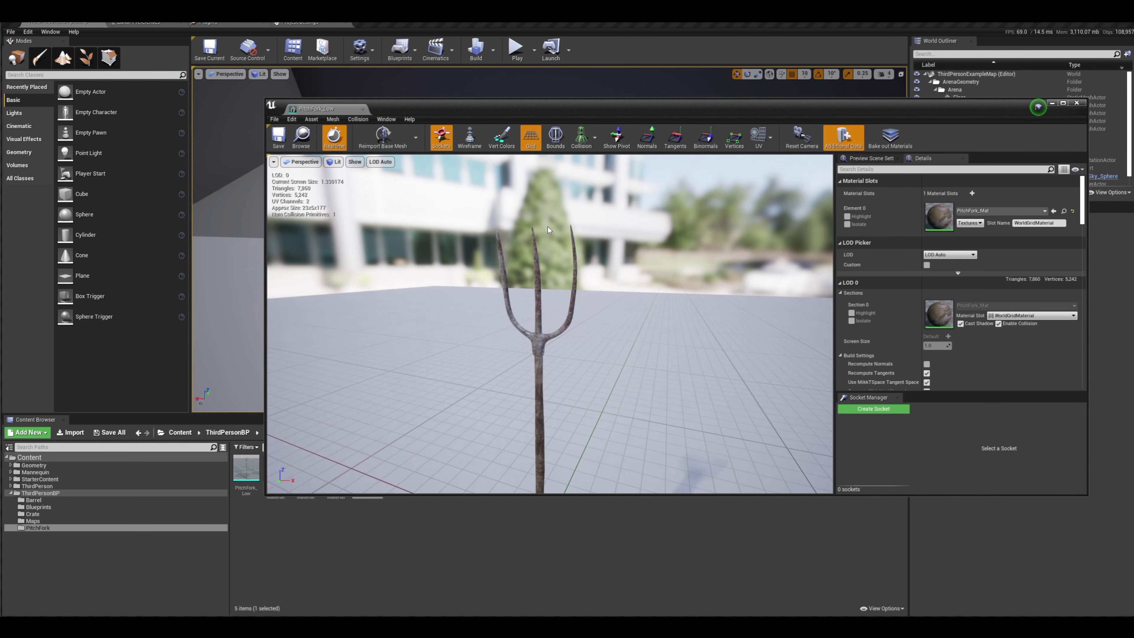
{"action": "scroll", "coordinate": [598, 246], "scroll_direction": "up", "scroll_amount": 2}
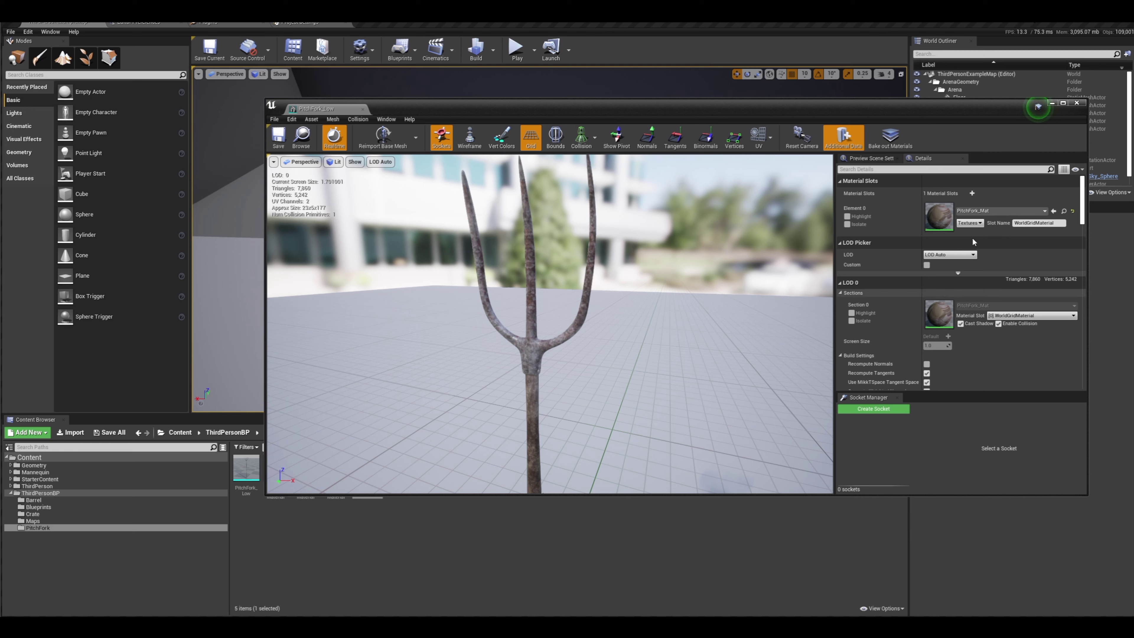
Set the pitchfork mesh's LOD Group to LargeProp in its LOD settings
{"action": "left_click", "coordinate": [865, 159]}
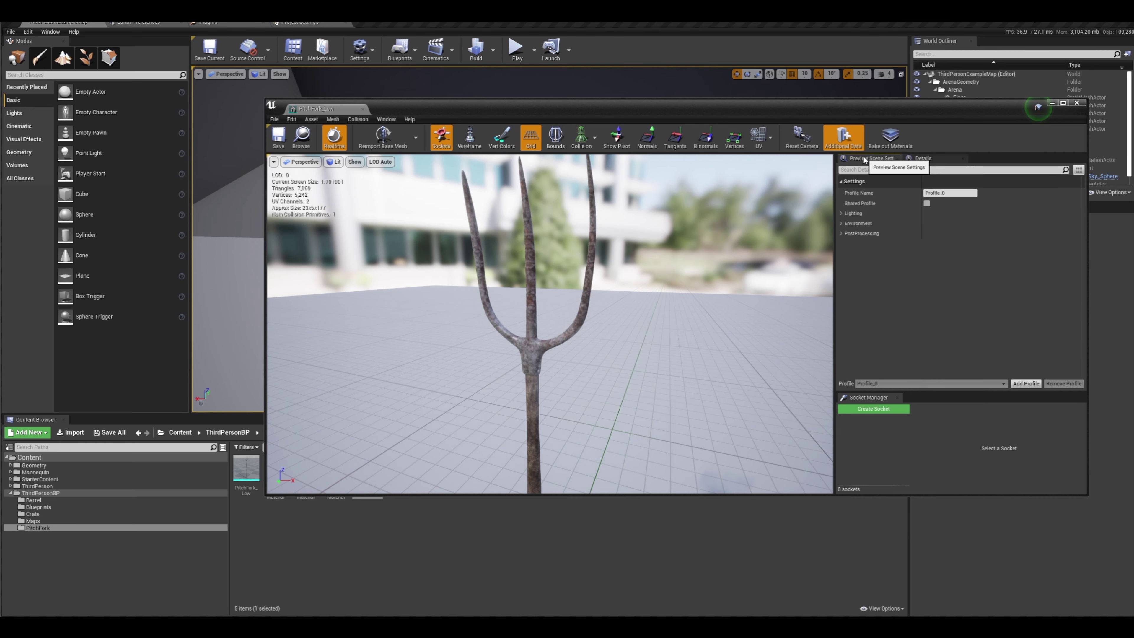
{"action": "left_click", "coordinate": [923, 158]}
{"action": "scroll", "coordinate": [947, 268], "scroll_direction": "down", "scroll_amount": 3}
{"action": "scroll", "coordinate": [946, 271], "scroll_direction": "down", "scroll_amount": 6}
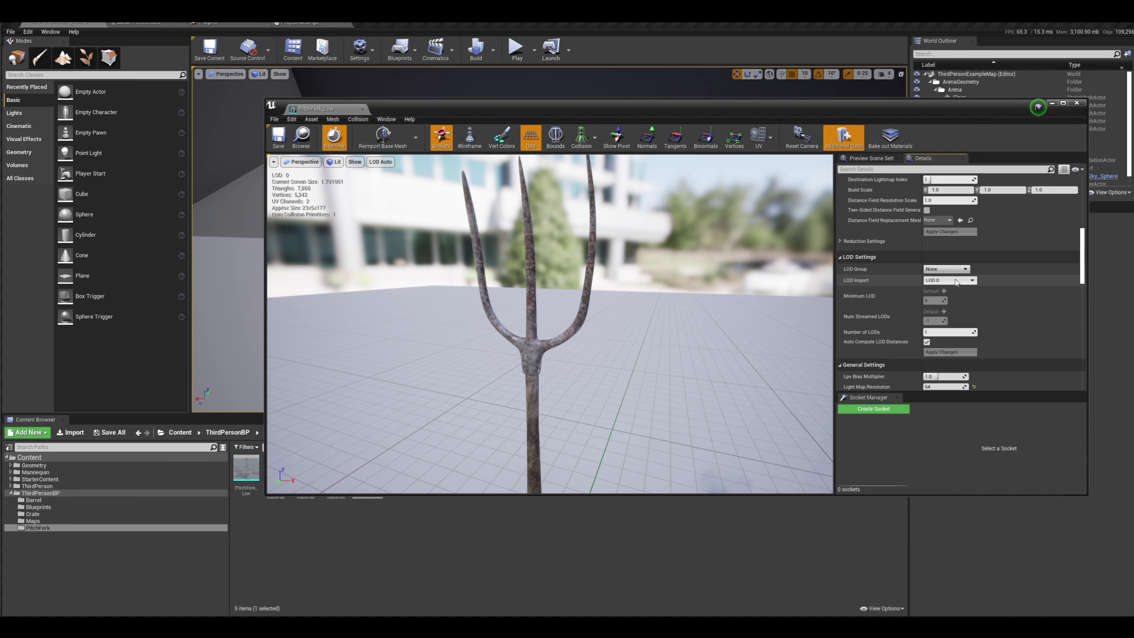
{"action": "left_click", "coordinate": [944, 269]}
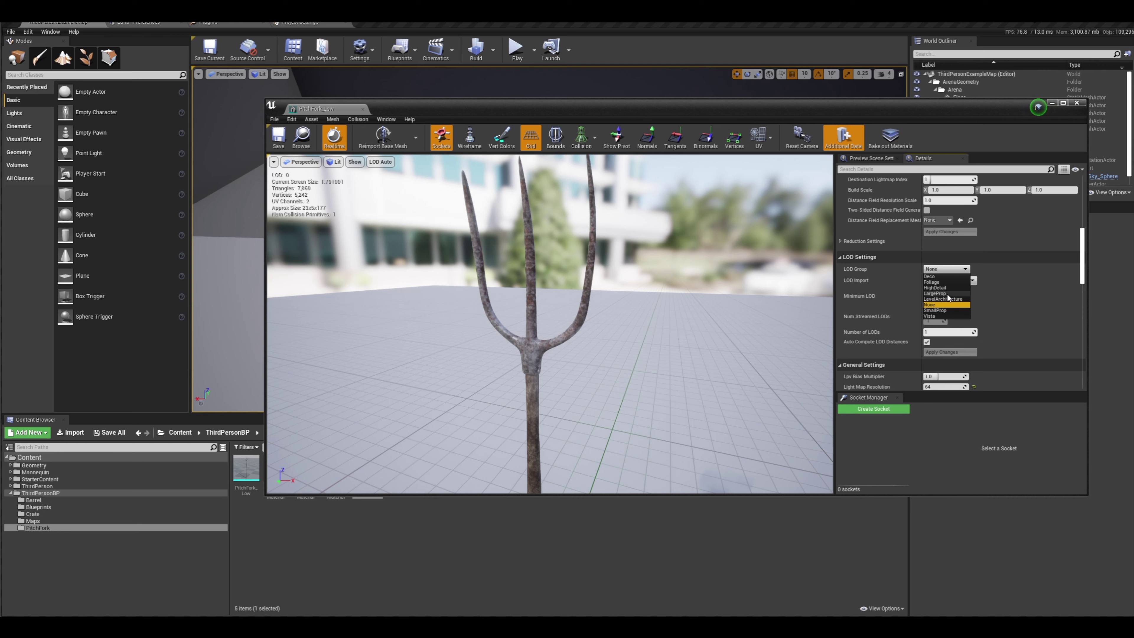
{"action": "left_click", "coordinate": [945, 293]}
{"action": "left_click", "coordinate": [810, 342]}
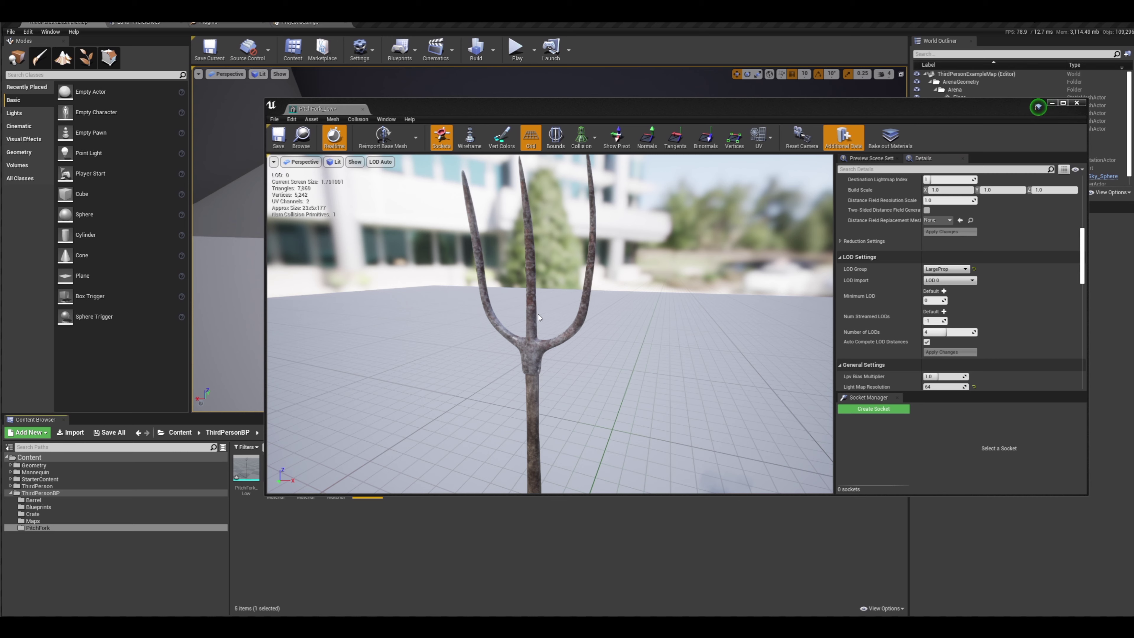
Preview the pitchfork at LOD 1 and examine its shape from near and far
{"action": "scroll", "coordinate": [603, 328], "scroll_direction": "down", "scroll_amount": 5}
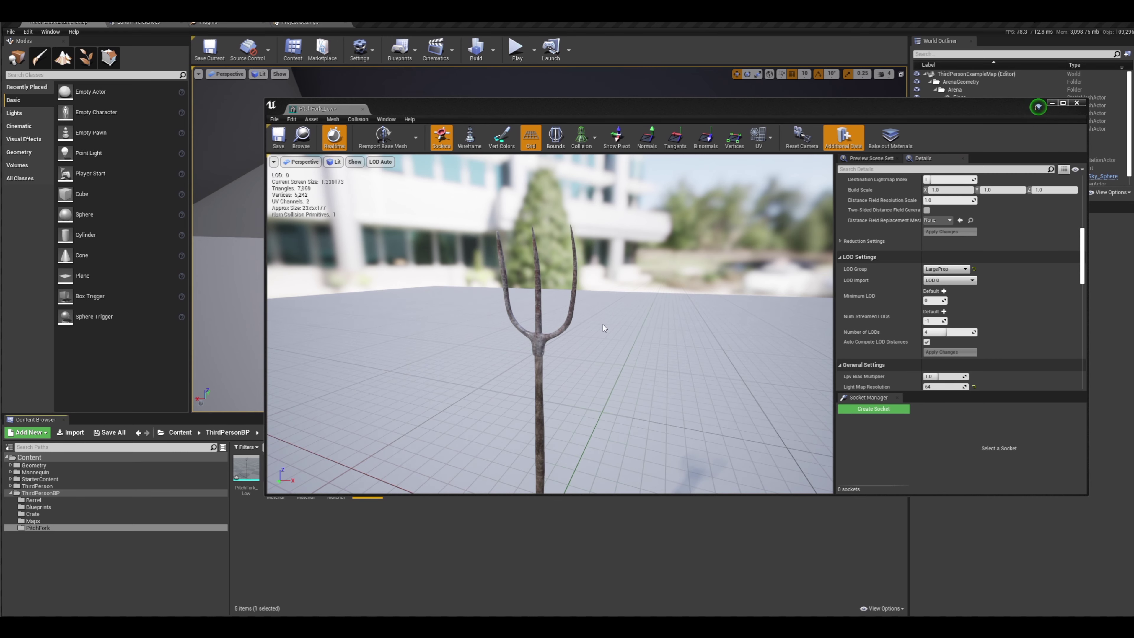
{"action": "scroll", "coordinate": [585, 325], "scroll_direction": "down", "scroll_amount": 5}
{"action": "scroll", "coordinate": [586, 330], "scroll_direction": "up", "scroll_amount": 5}
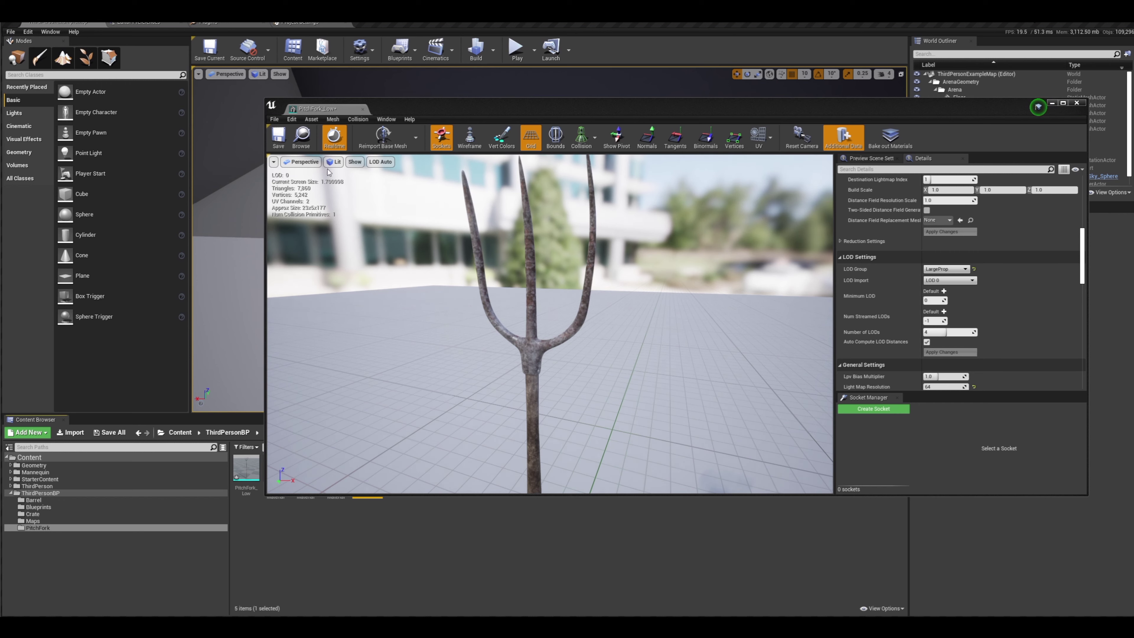
{"action": "left_click", "coordinate": [374, 163]}
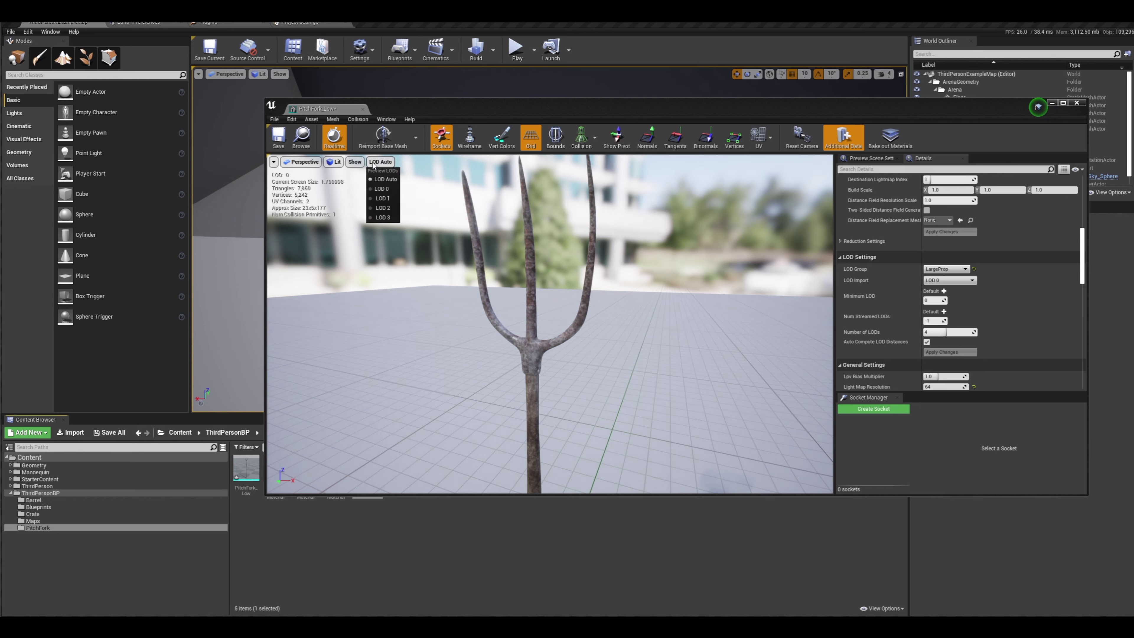
{"action": "left_click", "coordinate": [386, 200]}
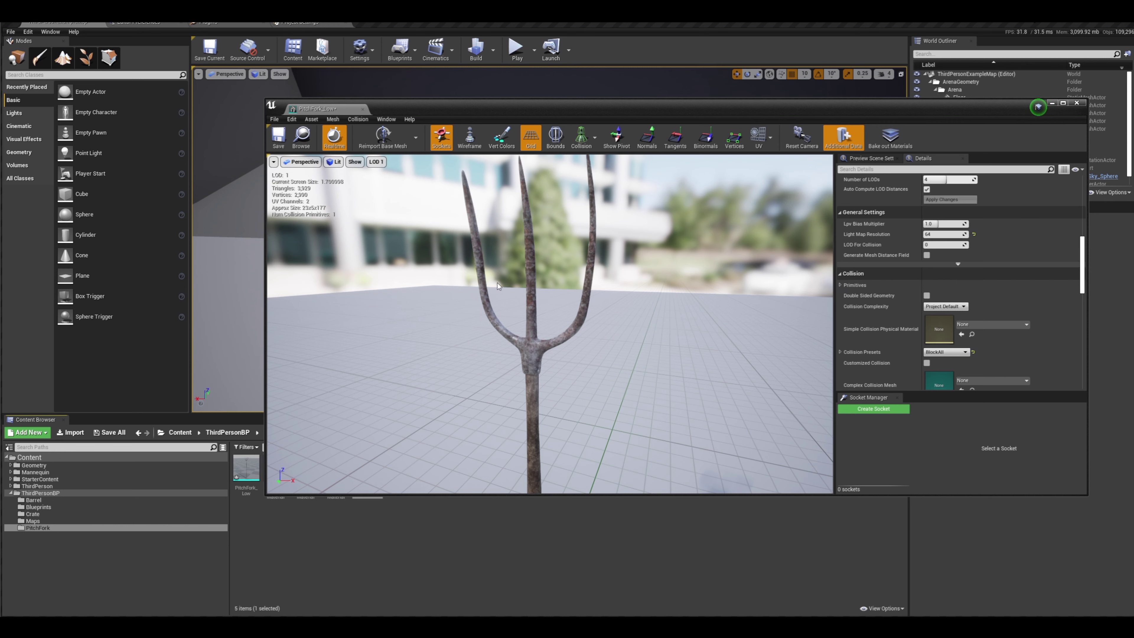
{"action": "scroll", "coordinate": [498, 284], "scroll_direction": "down", "scroll_amount": 5}
{"action": "scroll", "coordinate": [498, 284], "scroll_direction": "up", "scroll_amount": 5}
{"action": "scroll", "coordinate": [621, 351], "scroll_direction": "down", "scroll_amount": 5}
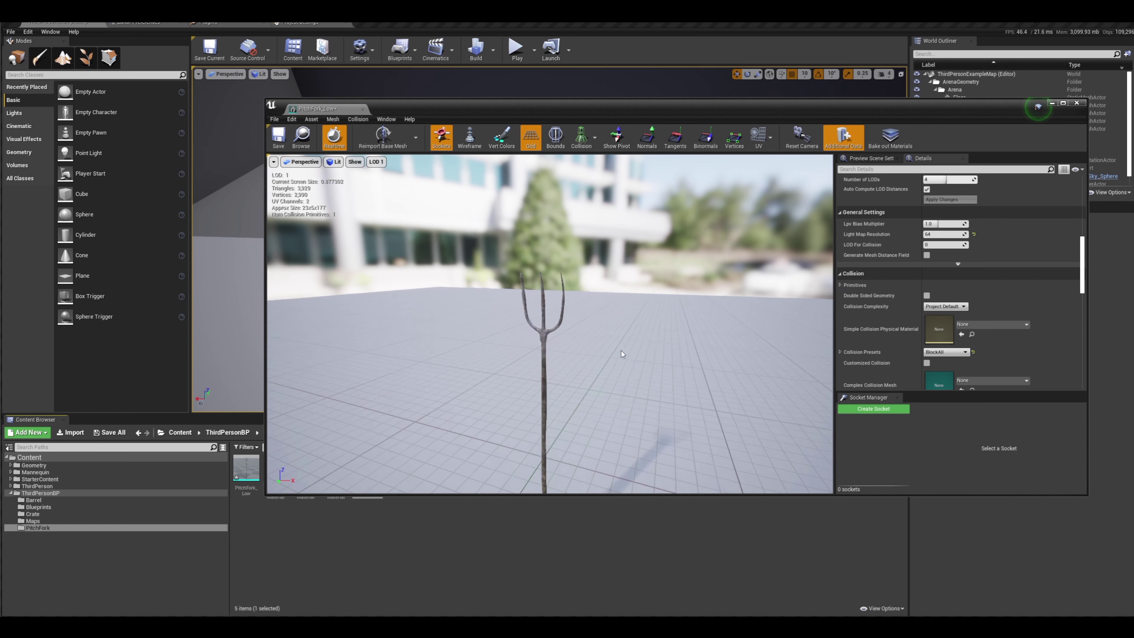
Compare the pitchfork at LOD 0 and LOD 1 from a distance and up close
{"action": "left_click", "coordinate": [376, 162]}
{"action": "left_click", "coordinate": [379, 182]}
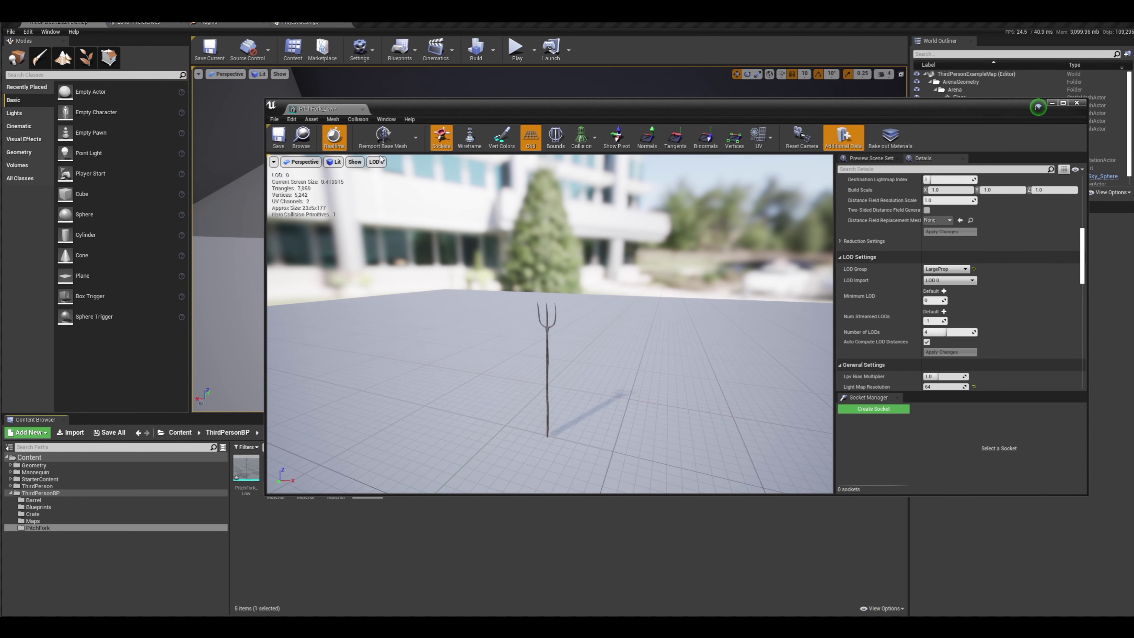
{"action": "left_click", "coordinate": [376, 162]}
{"action": "left_click", "coordinate": [379, 192]}
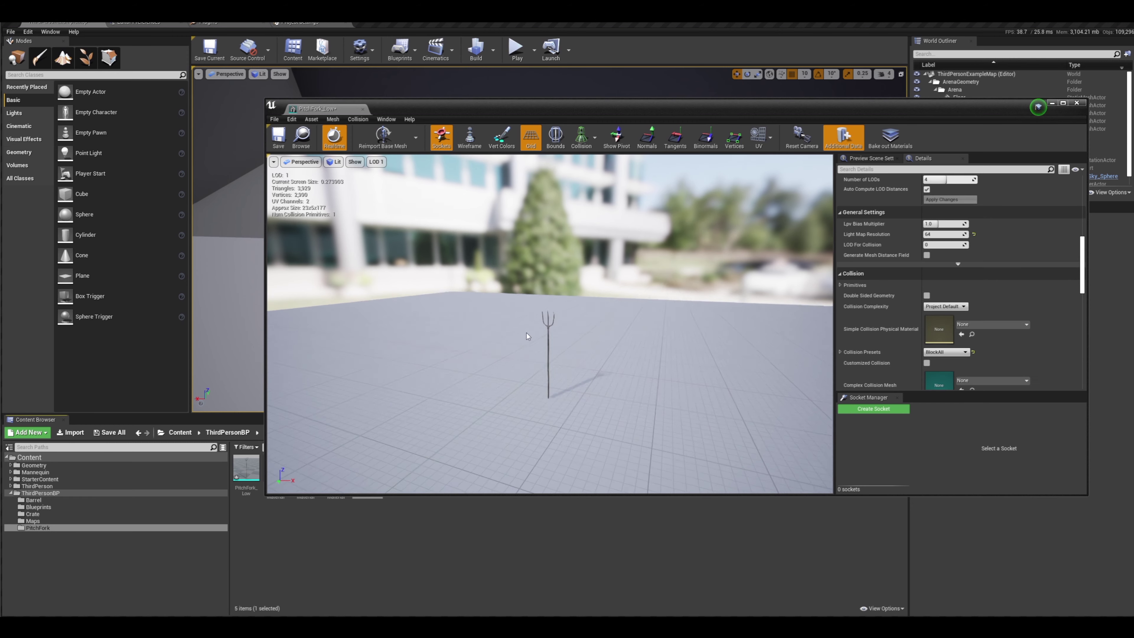
{"action": "scroll", "coordinate": [532, 331], "scroll_direction": "up", "scroll_amount": 5}
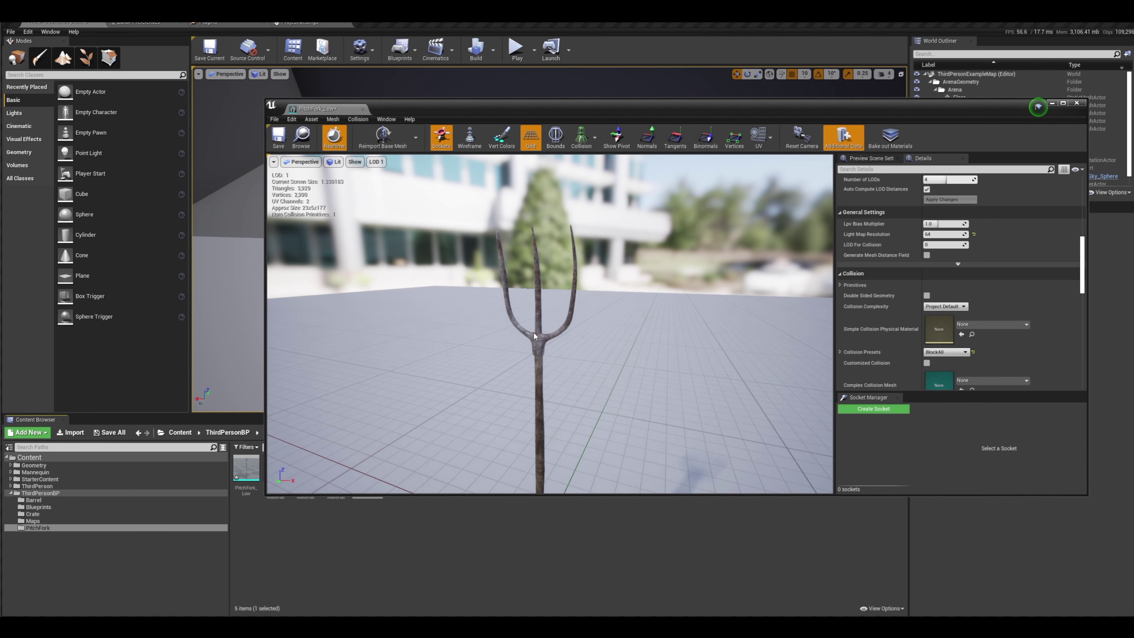
Preview the pitchfork at LOD 2 and check its shape at different distances
{"action": "left_click", "coordinate": [375, 162]}
{"action": "left_click", "coordinate": [384, 207]}
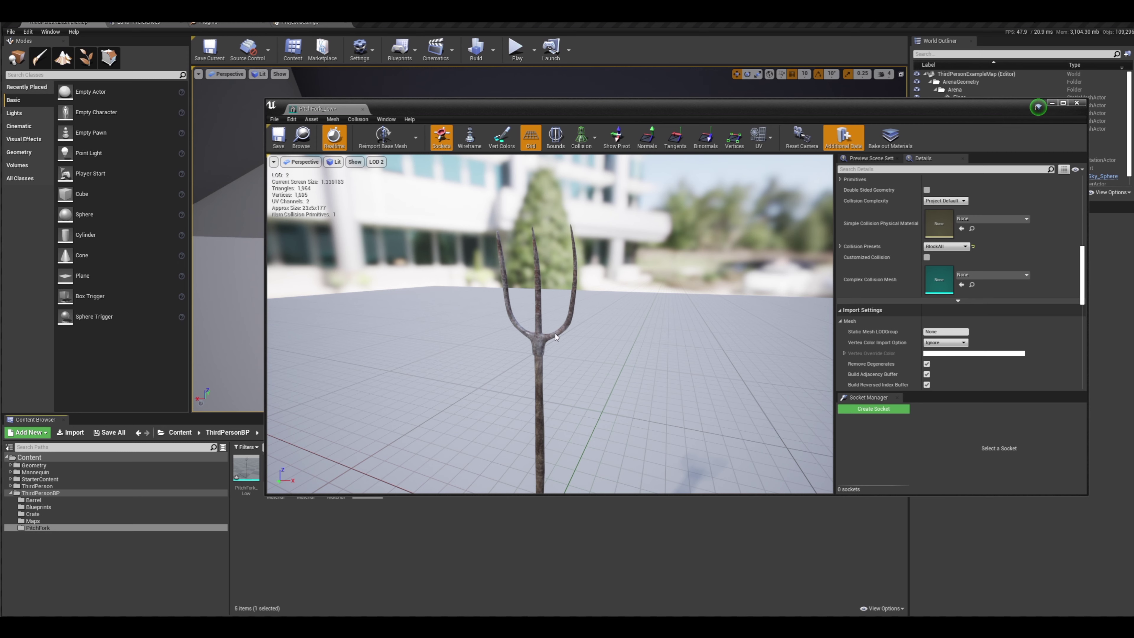
{"action": "scroll", "coordinate": [554, 334], "scroll_direction": "down", "scroll_amount": 3}
{"action": "scroll", "coordinate": [552, 340], "scroll_direction": "up", "scroll_amount": 3}
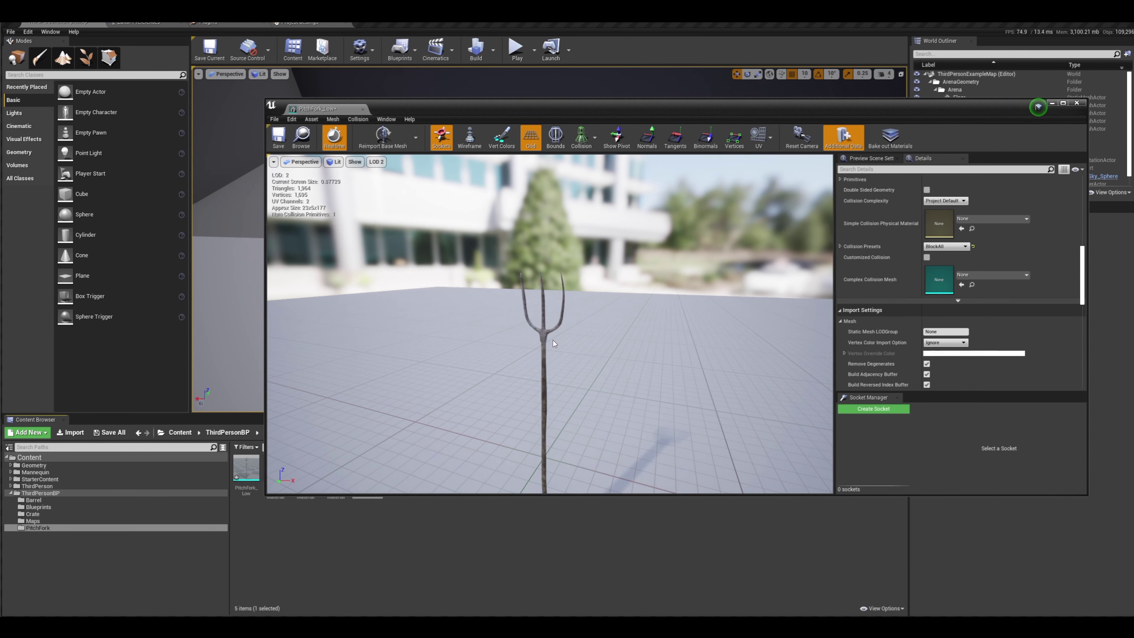
Preview the pitchfork at LOD 3 and check the tines and shaft at several distances and angles
{"action": "left_click", "coordinate": [376, 162]}
{"action": "left_click", "coordinate": [383, 218]}
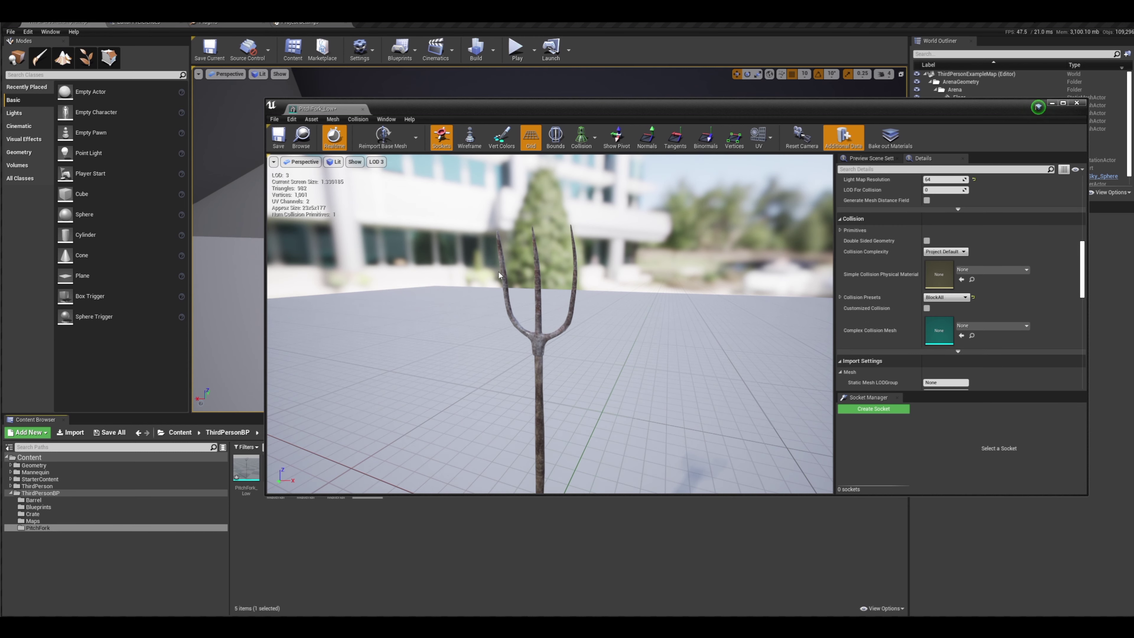
{"action": "scroll", "coordinate": [525, 310], "scroll_direction": "up", "scroll_amount": 2}
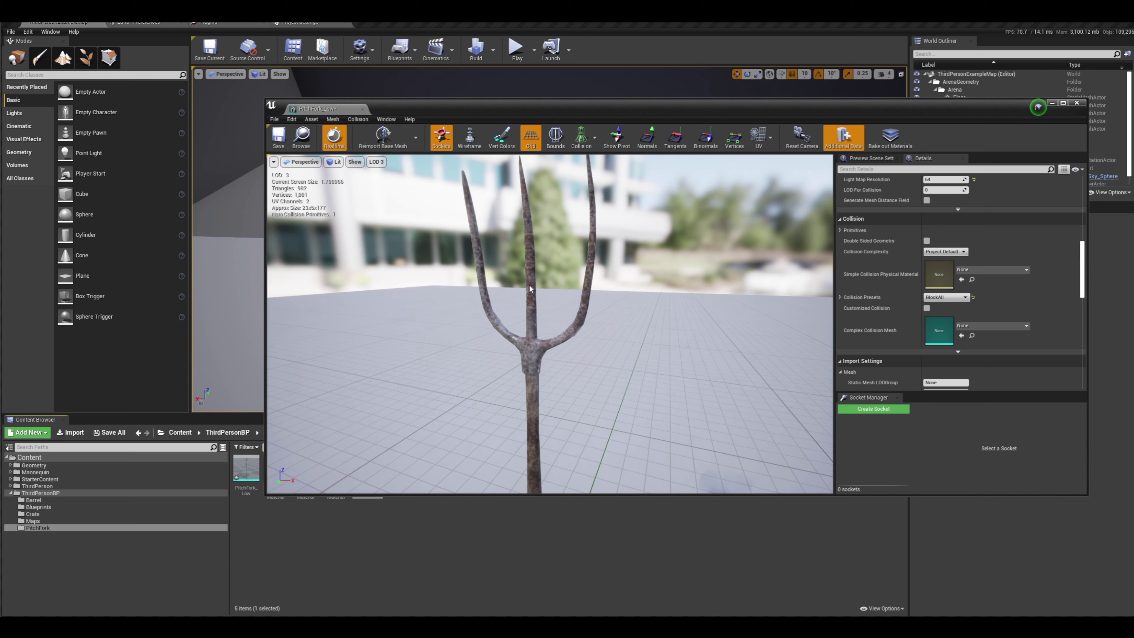
{"action": "scroll", "coordinate": [536, 292], "scroll_direction": "down", "scroll_amount": 5}
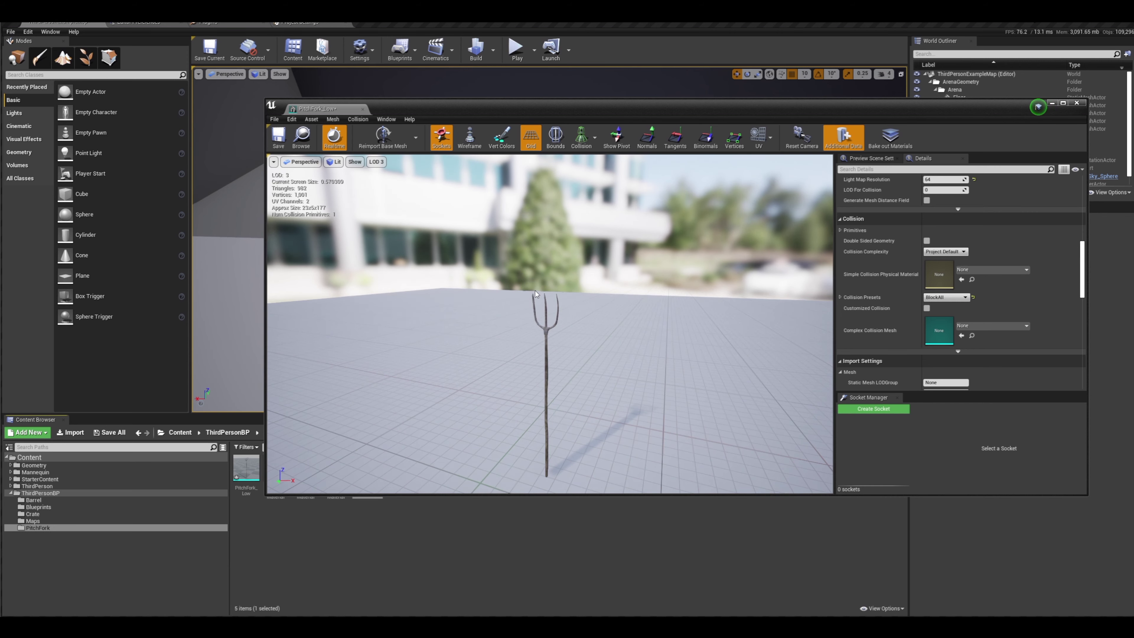
{"action": "scroll", "coordinate": [538, 301], "scroll_direction": "up", "scroll_amount": 5}
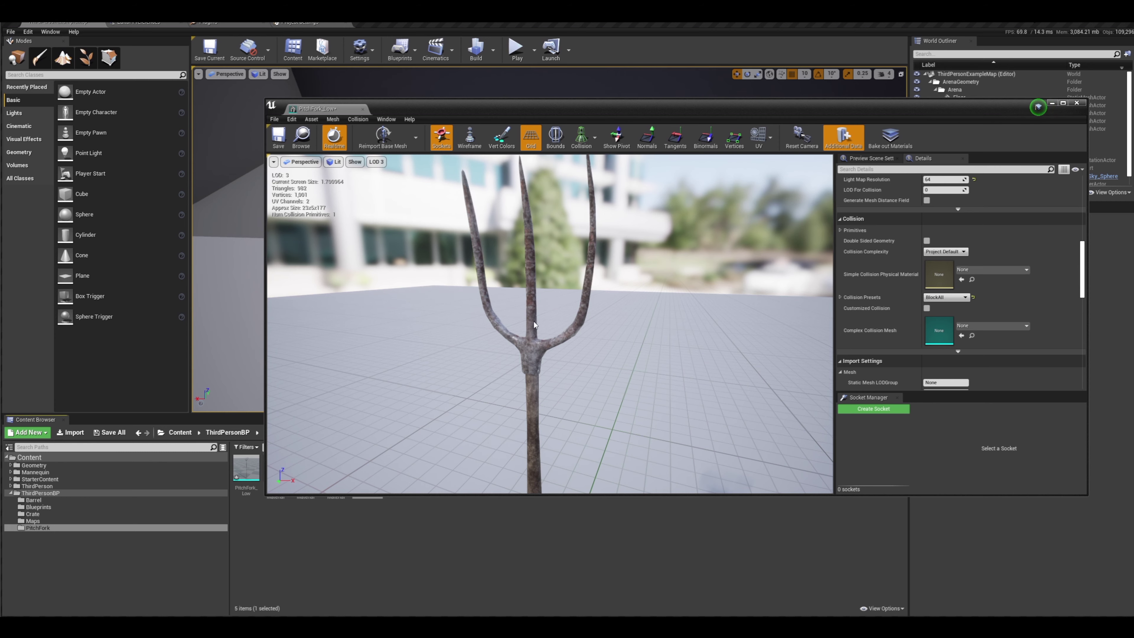
{"action": "mouse_move", "coordinate": [527, 318]}
{"action": "left_mouse_down"}
{"action": "mouse_move", "coordinate": [562, 319]}
{"action": "mouse_move", "coordinate": [531, 315]}
{"action": "mouse_move", "coordinate": [522, 333]}
{"action": "mouse_move", "coordinate": [487, 319]}
{"action": "mouse_move", "coordinate": [521, 320]}
{"action": "left_mouse_up"}
{"action": "scroll", "coordinate": [528, 320], "scroll_direction": "down", "scroll_amount": 6}
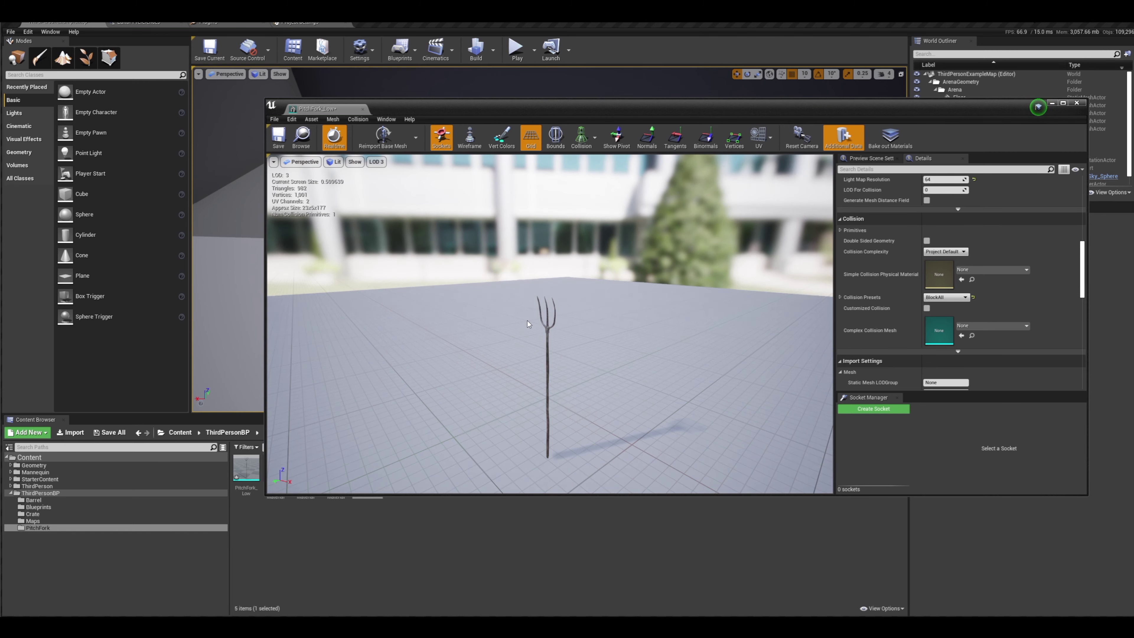
{"action": "scroll", "coordinate": [529, 320], "scroll_direction": "up", "scroll_amount": 5}
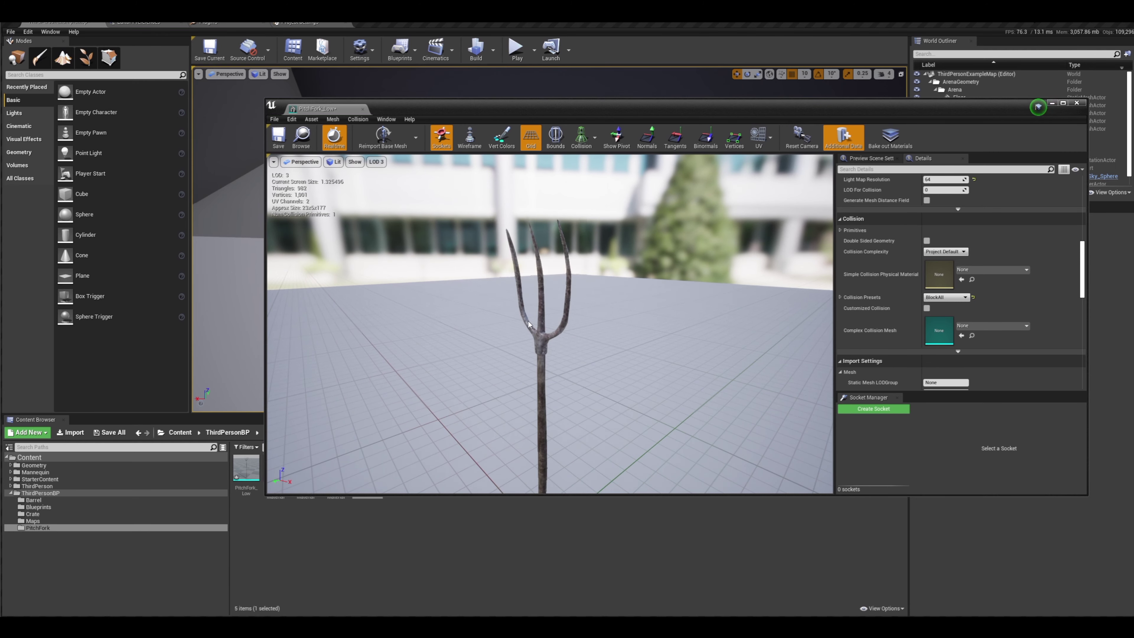
{"action": "scroll", "coordinate": [528, 325], "scroll_direction": "up", "scroll_amount": 3}
{"action": "mouse_move", "coordinate": [528, 325]}
{"action": "left_mouse_down"}
{"action": "mouse_move", "coordinate": [520, 290]}
{"action": "mouse_move", "coordinate": [509, 328]}
{"action": "left_mouse_up"}
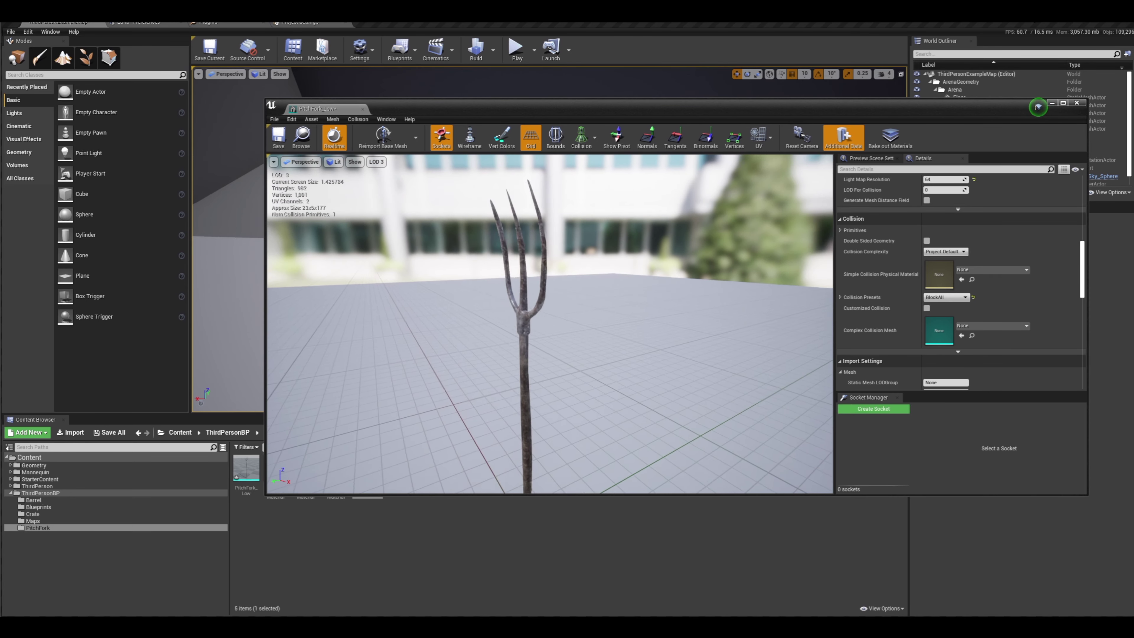
Fly around the LOD 3 pitchfork to examine the reduced geometry and texture of its shaft and tines up close
{"action": "right_click_drag", "start_coordinate": [509, 328], "coordinate": [420, 315]}
{"action": "right_click_drag", "start_coordinate": [549, 324], "coordinate": [517, 369]}
{"action": "right_click_drag", "start_coordinate": [549, 324], "coordinate": [442, 339]}
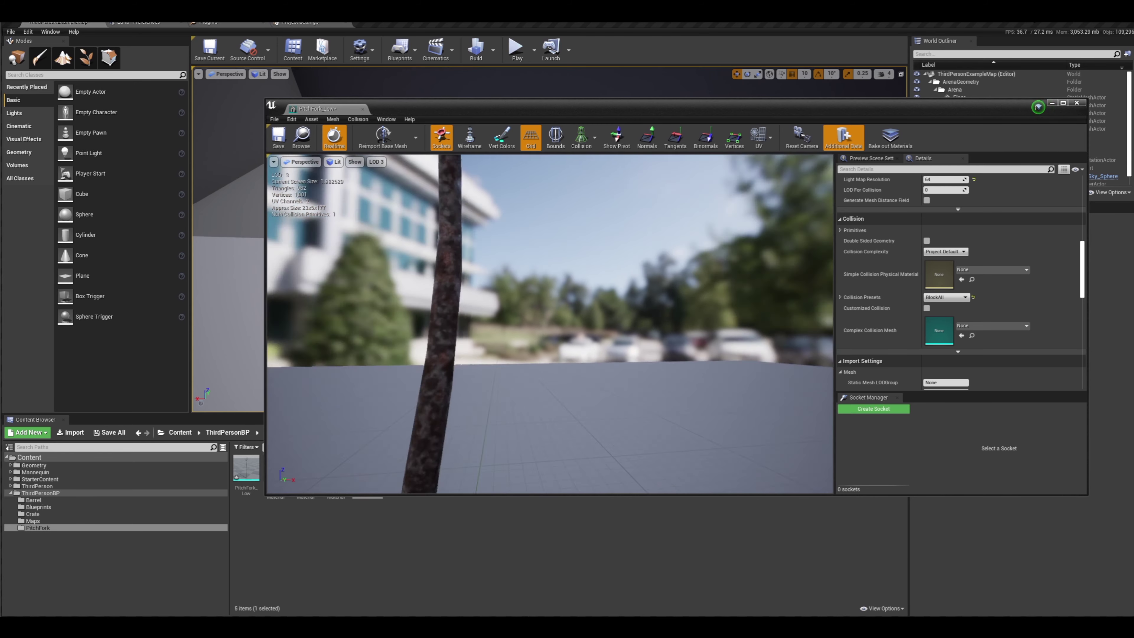
{"action": "mouse_move", "coordinate": [549, 324]}
{"action": "right_mouse_down"}
{"action": "mouse_move", "coordinate": [541, 275]}
{"action": "mouse_move", "coordinate": [547, 402]}
{"action": "mouse_move", "coordinate": [496, 399]}
{"action": "mouse_move", "coordinate": [576, 324]}
{"action": "mouse_move", "coordinate": [621, 315]}
{"action": "mouse_move", "coordinate": [616, 273]}
{"action": "mouse_move", "coordinate": [591, 271]}
{"action": "mouse_move", "coordinate": [555, 306]}
{"action": "mouse_move", "coordinate": [555, 275]}
{"action": "mouse_move", "coordinate": [598, 284]}
{"action": "mouse_move", "coordinate": [502, 322]}
{"action": "mouse_move", "coordinate": [550, 323]}
{"action": "mouse_move", "coordinate": [570, 304]}
{"action": "mouse_move", "coordinate": [551, 316]}
{"action": "mouse_move", "coordinate": [580, 314]}
{"action": "mouse_move", "coordinate": [565, 309]}
{"action": "mouse_move", "coordinate": [550, 328]}
{"action": "right_mouse_up"}
{"action": "key", "text": "w"}
{"action": "key", "text": "w"}
{"action": "key", "text": "s"}
{"action": "key", "text": "a"}
{"action": "key", "text": "w"}
{"action": "key", "text": "d"}
{"action": "key", "text": "s"}
{"action": "key", "text": "a"}
{"action": "key", "text": "d"}
{"action": "key", "text": "w"}
{"action": "key", "text": "s"}
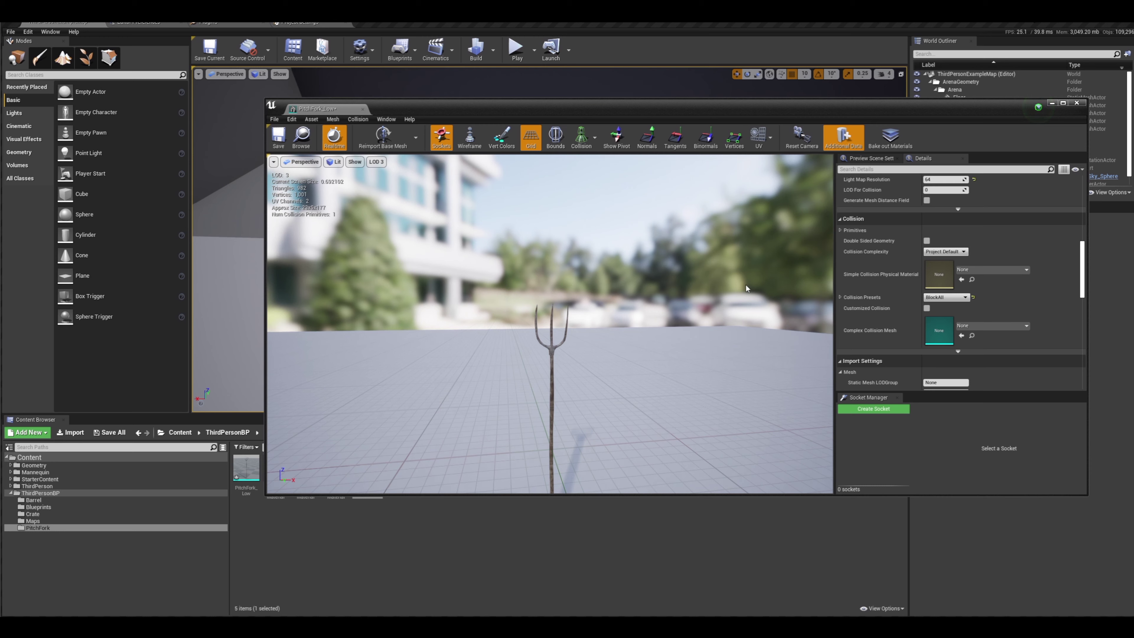
{"action": "right_click_drag", "start_coordinate": [592, 337], "coordinate": [598, 338]}
{"action": "key", "text": "w"}
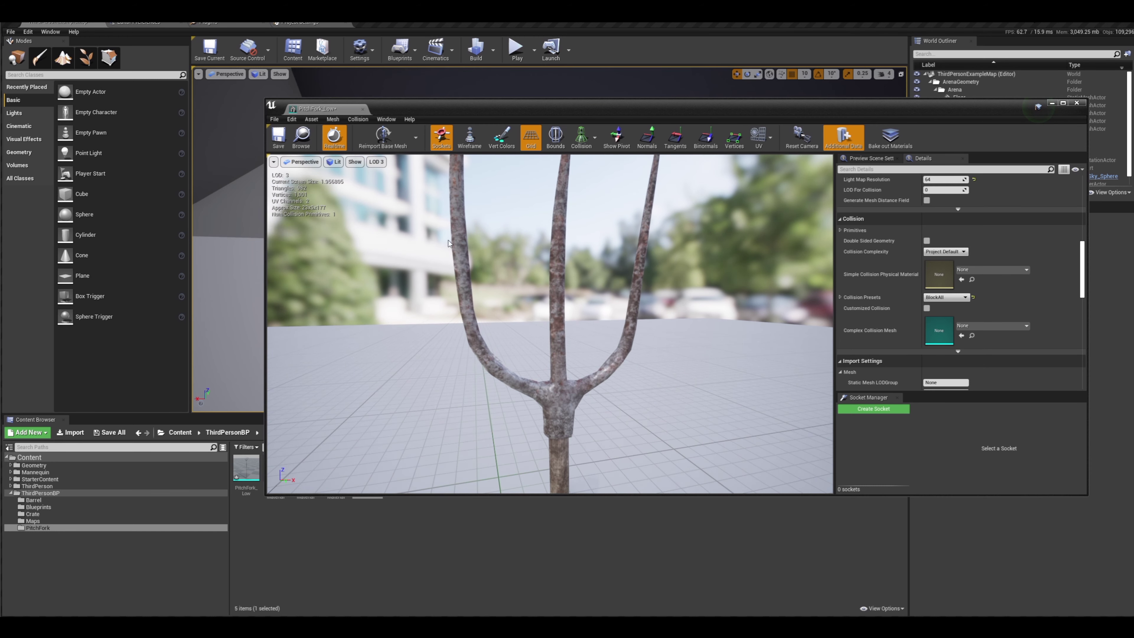
Compare the pitchfork's tines between LOD 0 and LOD 3 from the same viewpoint, ending on the LOD 0 preview
{"action": "left_click", "coordinate": [378, 163]}
{"action": "left_click", "coordinate": [390, 194]}
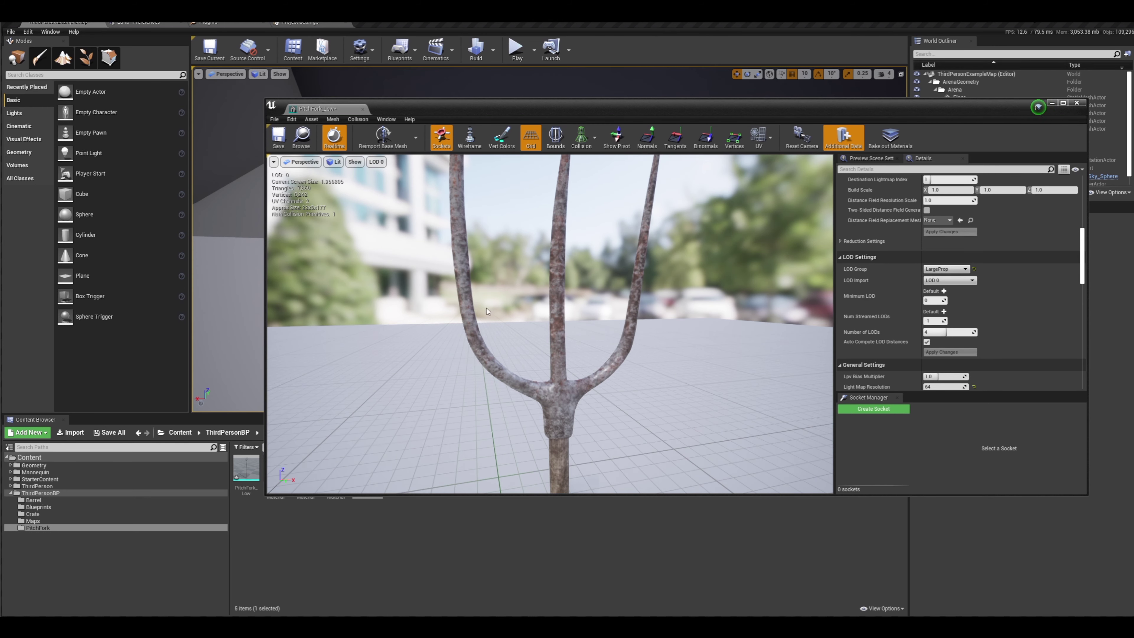
{"action": "left_click", "coordinate": [376, 162]}
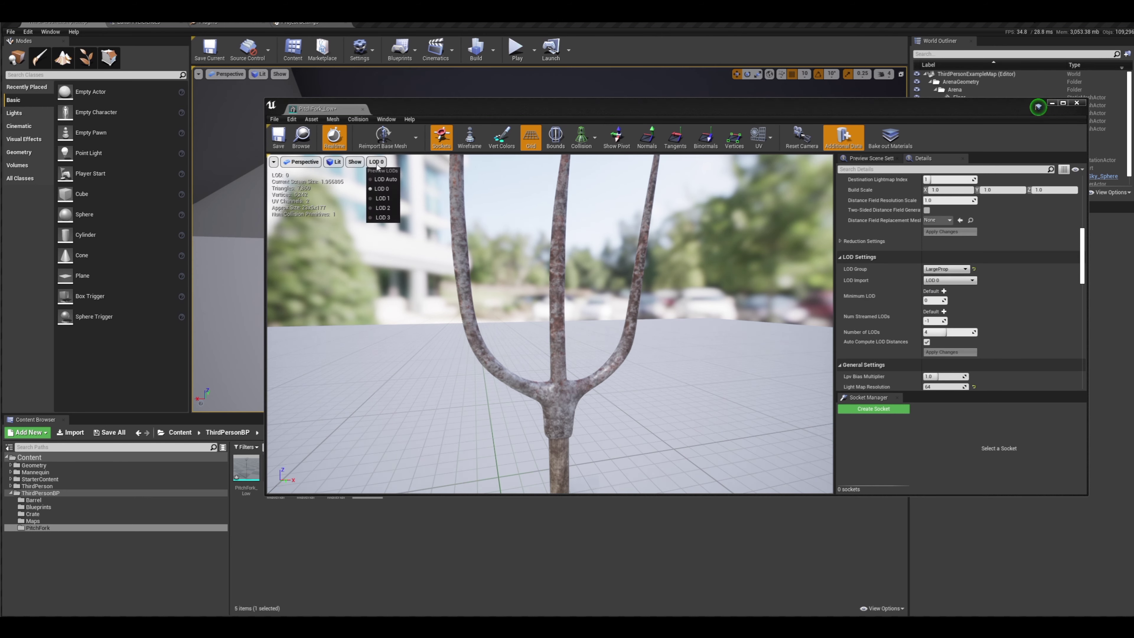
{"action": "left_click", "coordinate": [383, 217]}
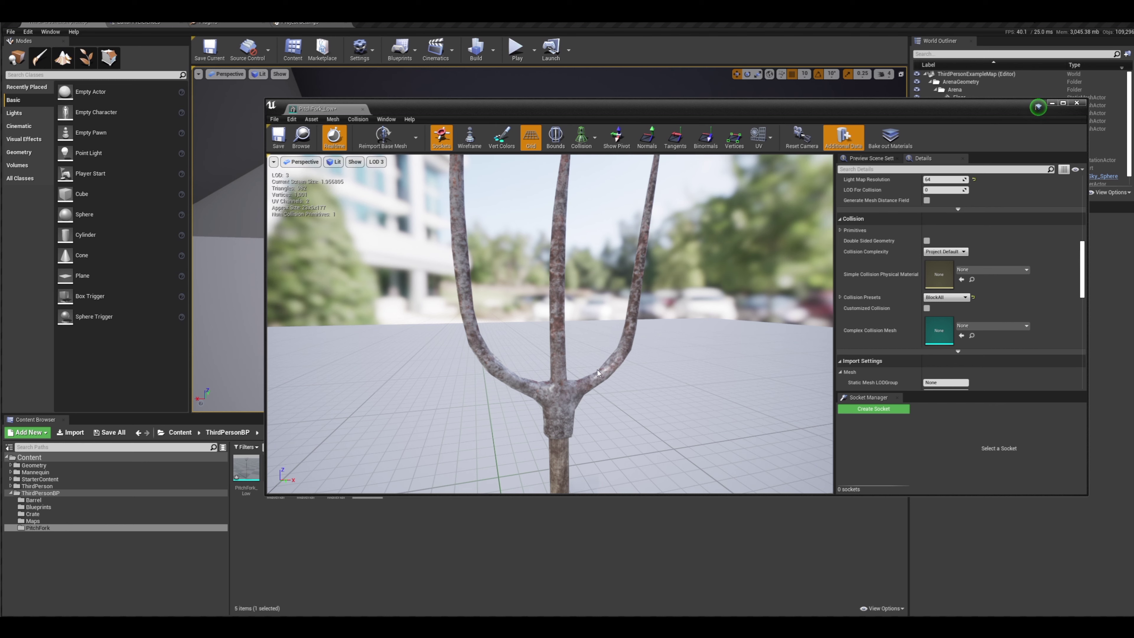
{"action": "left_click", "coordinate": [376, 162]}
{"action": "left_click", "coordinate": [385, 182]}
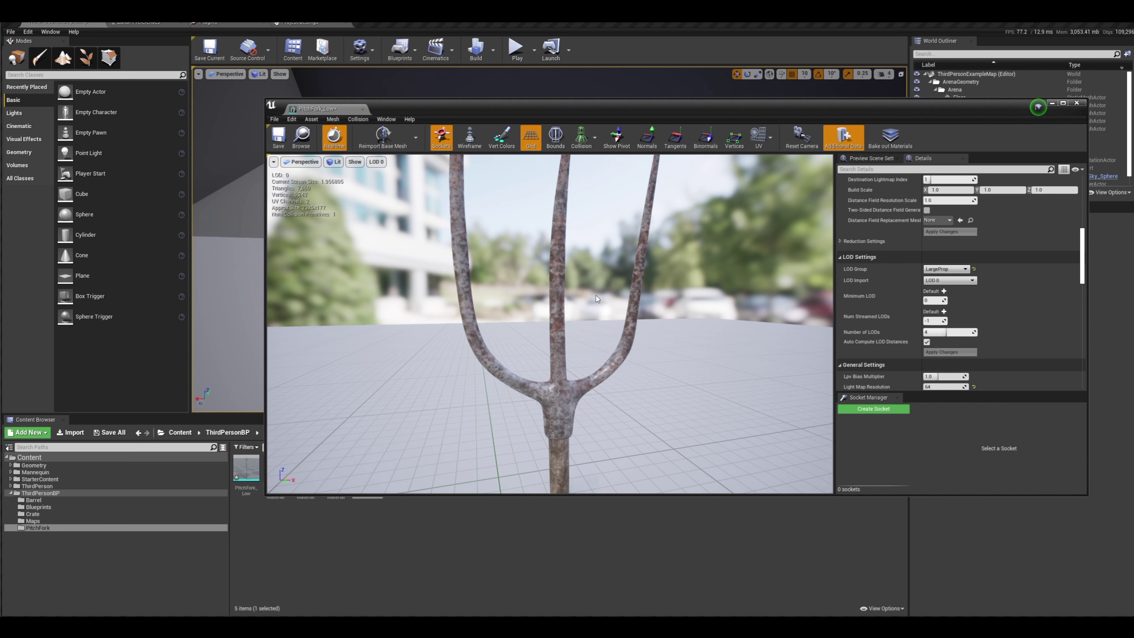
Save the PitchFork_Low mesh with its generated LODs and close its mesh editor
{"action": "left_click", "coordinate": [279, 138]}
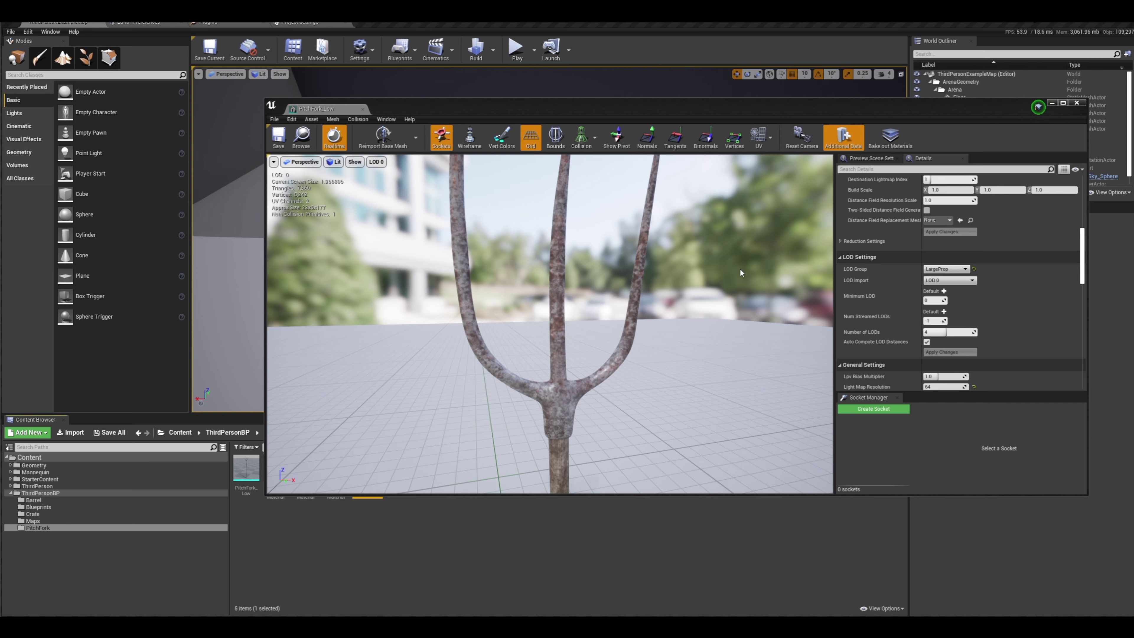
{"action": "left_click_drag", "start_coordinate": [627, 295], "coordinate": [632, 333]}
{"action": "key", "text": "s"}
{"action": "mouse_move", "coordinate": [549, 324]}
{"action": "right_mouse_down"}
{"action": "mouse_move", "coordinate": [551, 310]}
{"action": "mouse_move", "coordinate": [537, 324]}
{"action": "right_mouse_up"}
{"action": "key", "text": "w"}
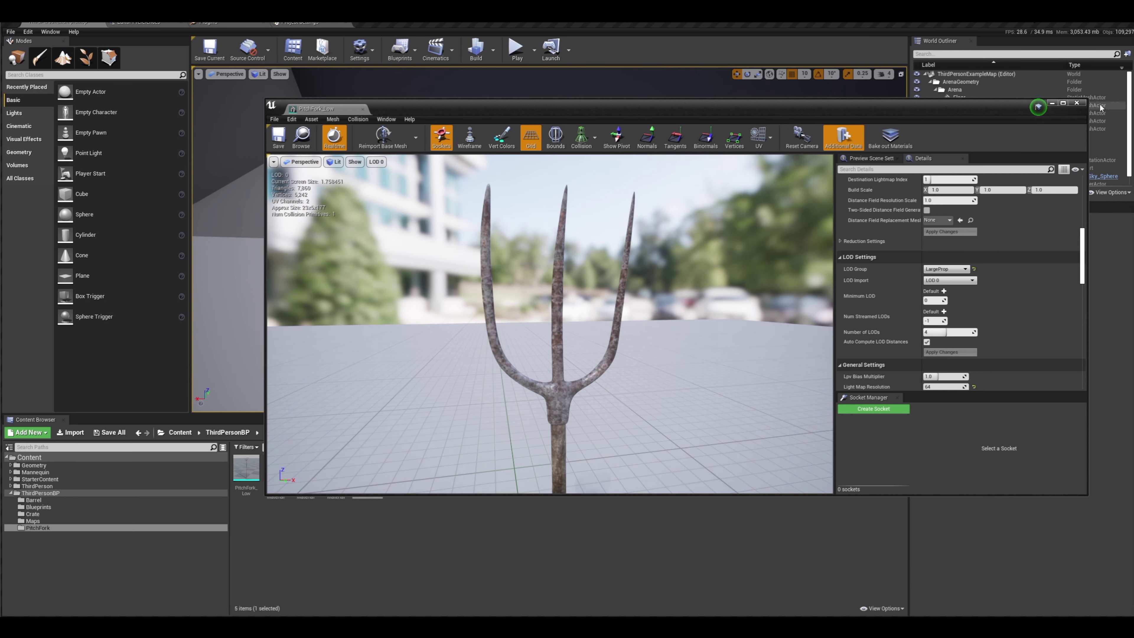
{"action": "left_click", "coordinate": [1084, 103]}
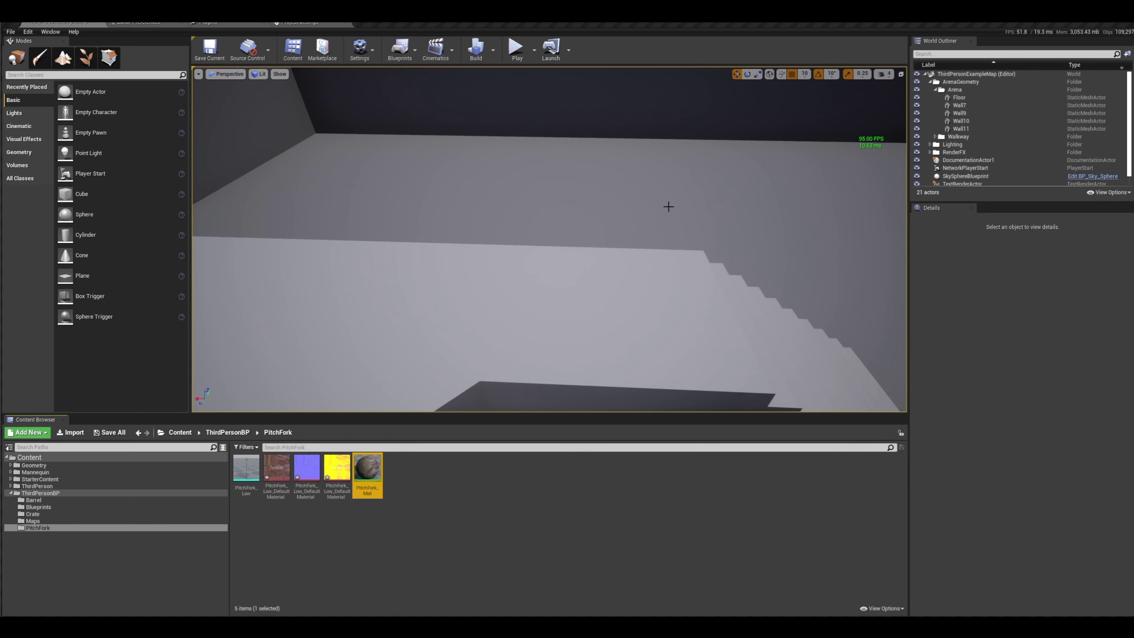
Play the level and run the character carrying the pitchfork up the stairs onto the raised platform
{"action": "right_click_drag", "start_coordinate": [550, 239], "coordinate": [424, 230]}
{"action": "right_click_drag", "start_coordinate": [551, 171], "coordinate": [498, 179]}
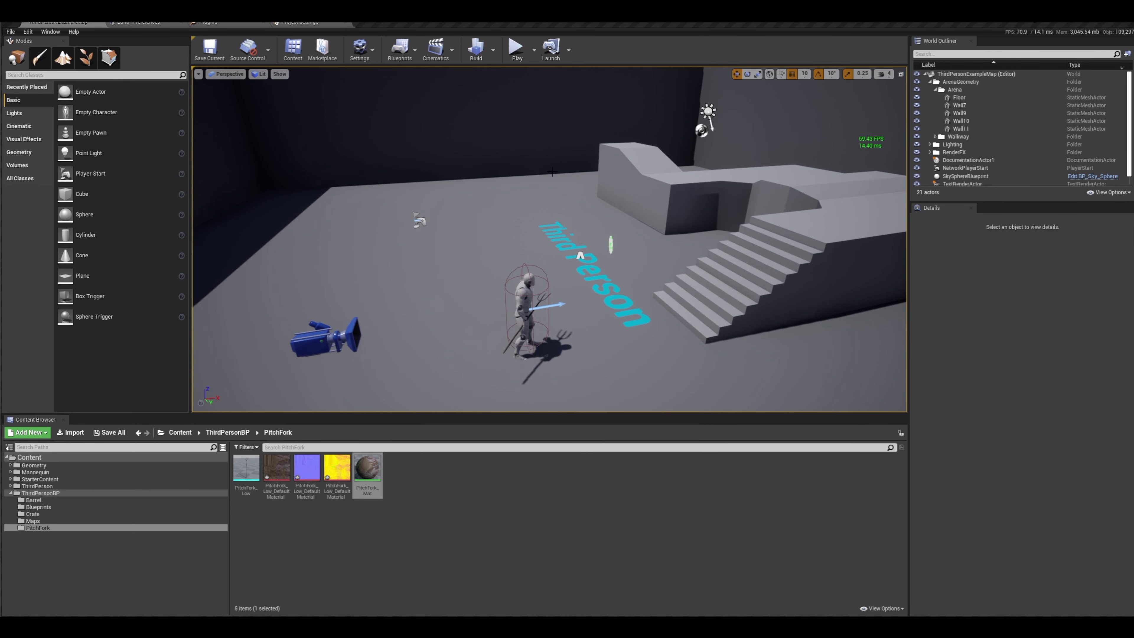
{"action": "left_click", "coordinate": [517, 53]}
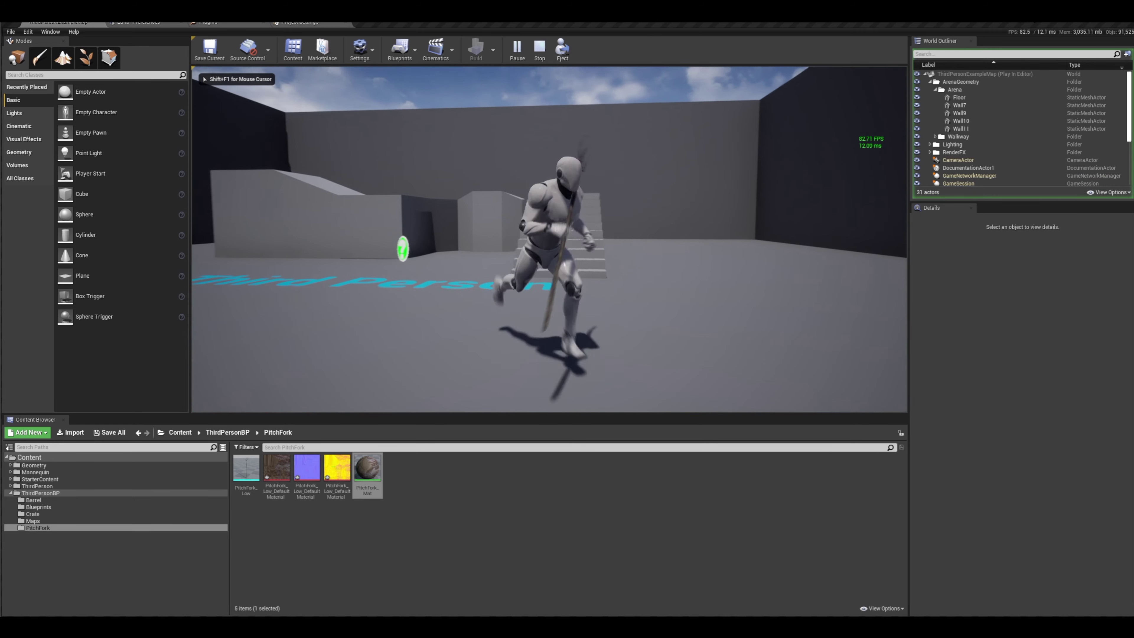
{"action": "key", "text": "w"}
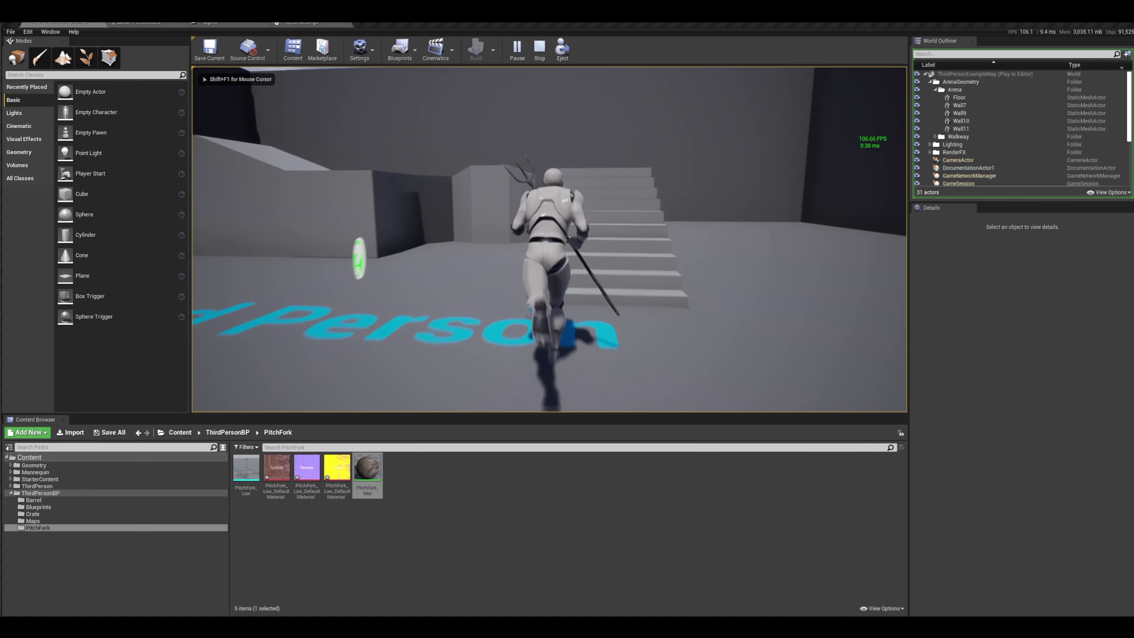
{"action": "key", "text": "space"}
{"action": "key", "text": "w"}
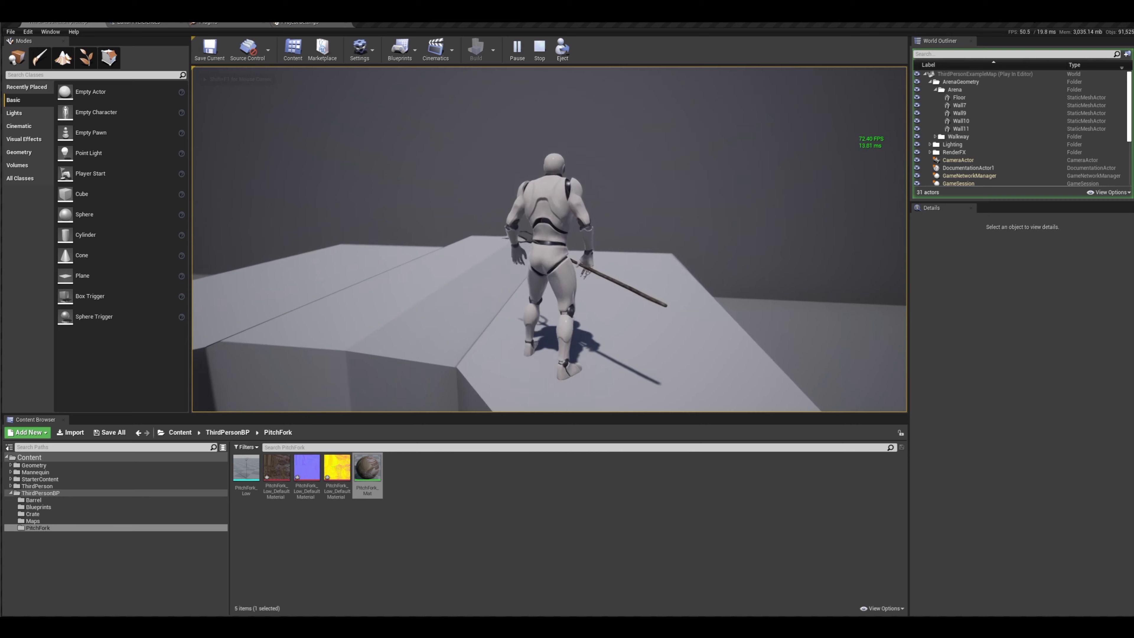
Turn the character in different directions on the platform to examine the held pitchfork and its shadow, and end the play session
{"action": "key", "text": "s"}
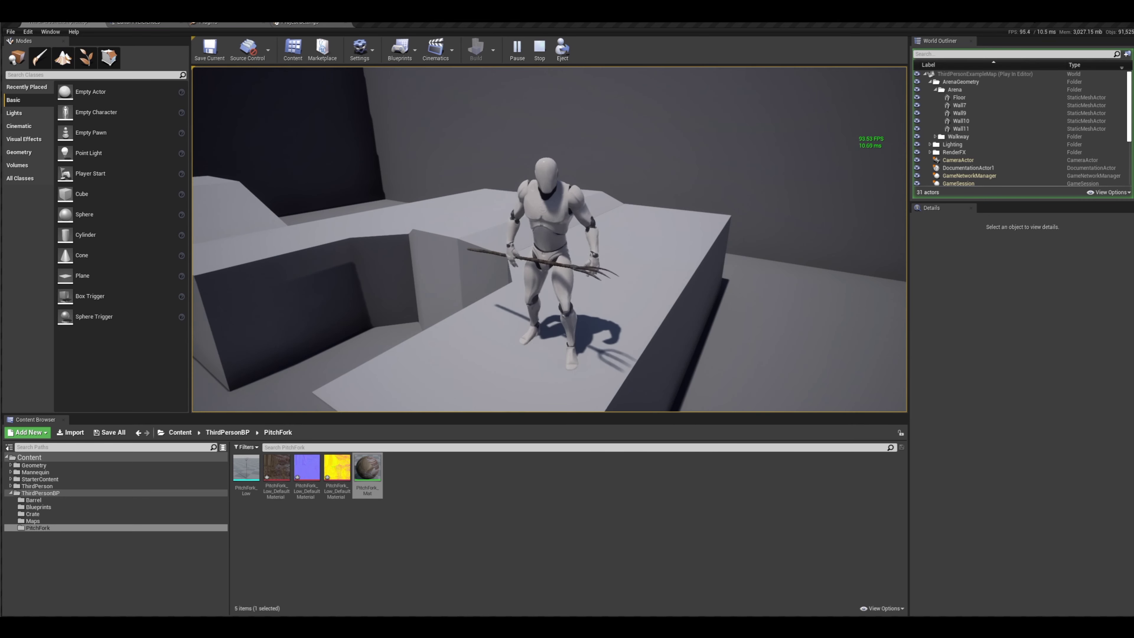
{"action": "key", "text": "w"}
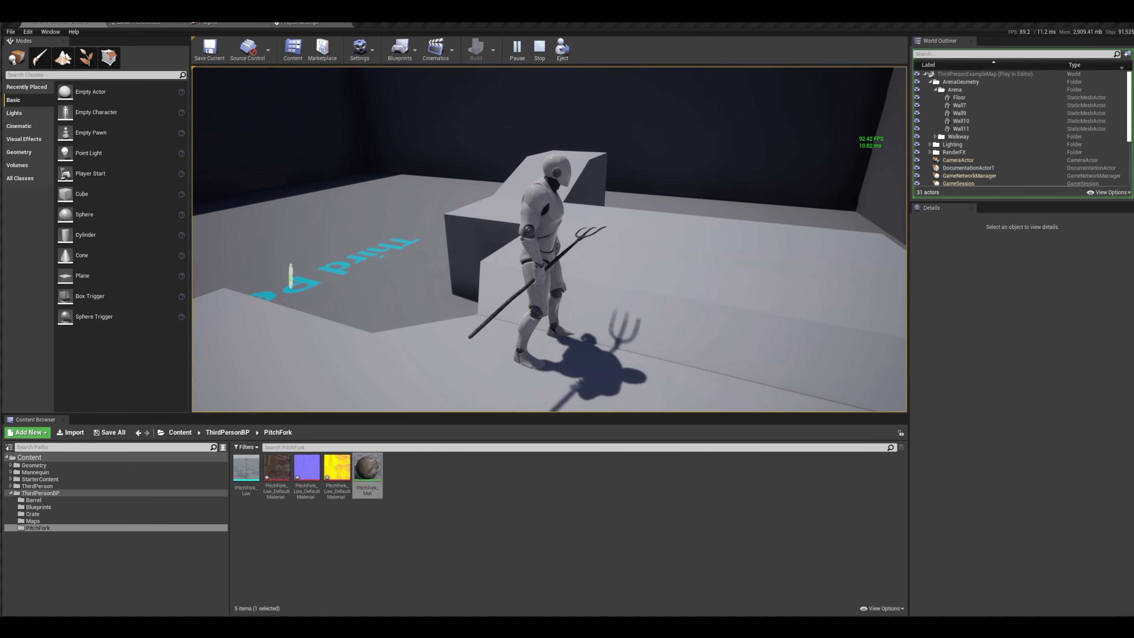
{"action": "key", "text": "a"}
{"action": "key", "text": "s"}
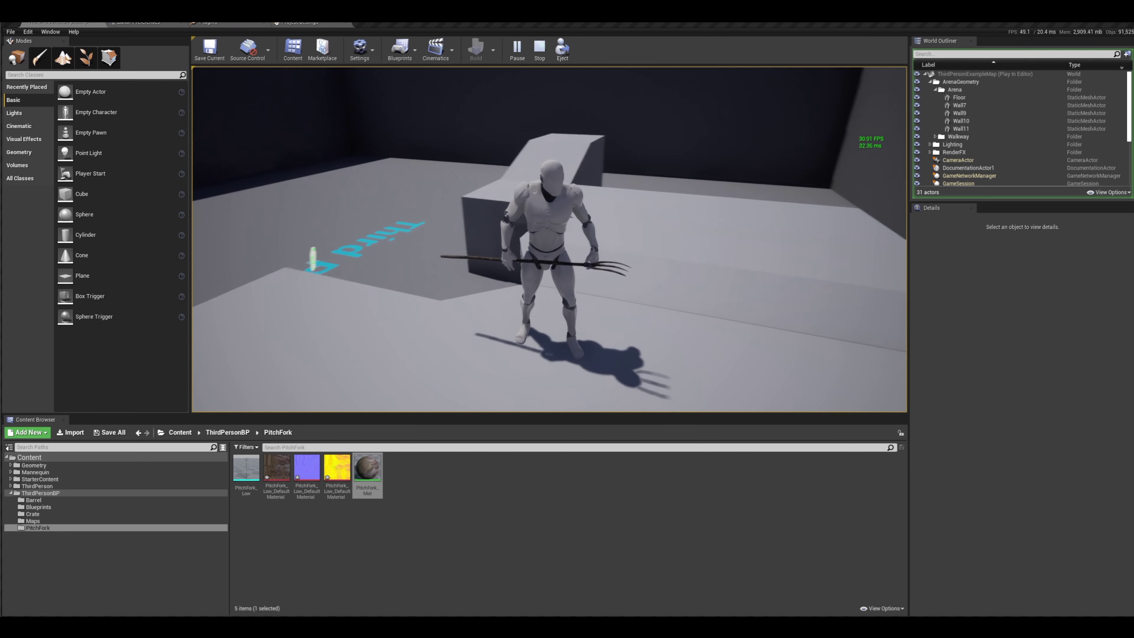
{"action": "key", "text": "w"}
{"action": "key", "text": "s"}
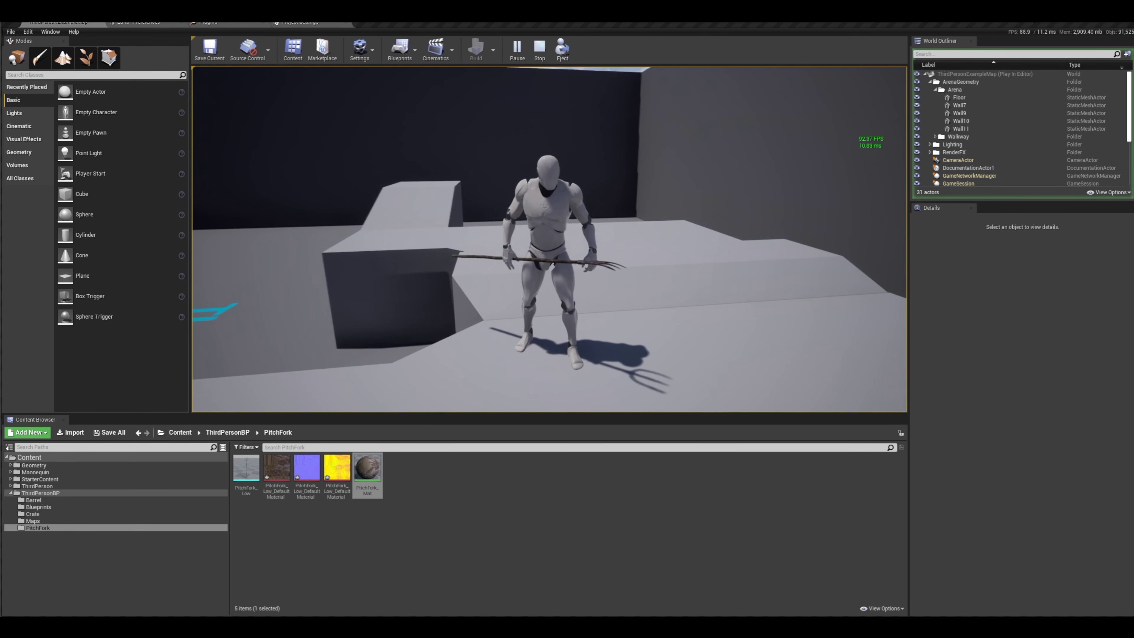
{"action": "key", "text": "w"}
{"action": "key", "text": "s"}
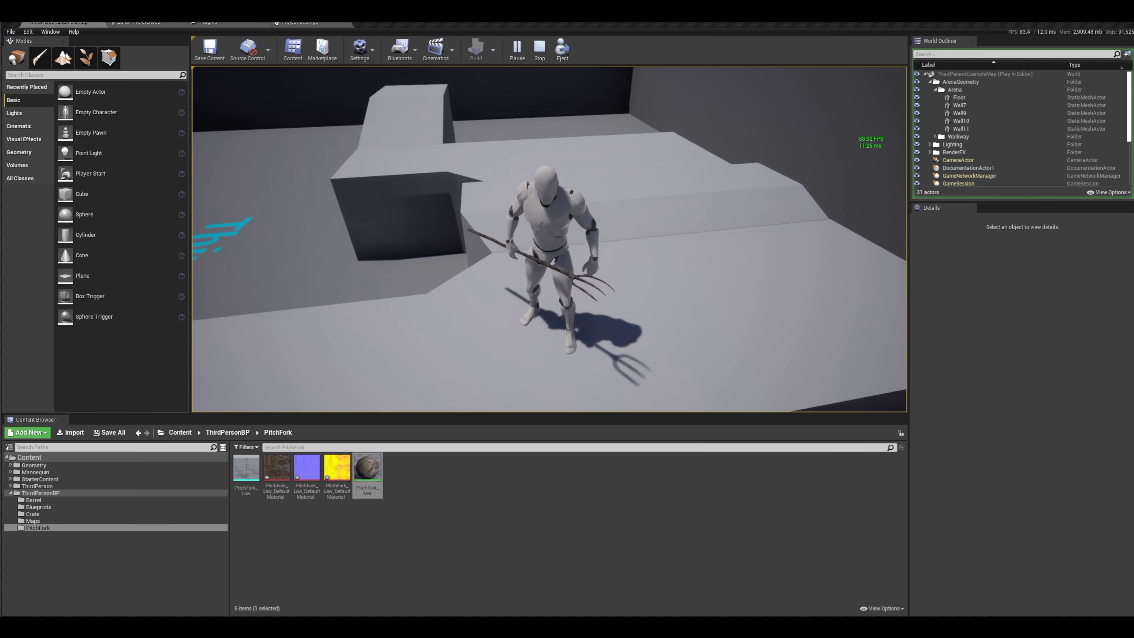
{"action": "key", "text": "Escape"}
Place a PitchFork_Low instance at the foot of the stairs, at about X -470, Y 410, Z 240
{"action": "mouse_move", "coordinate": [474, 285]}
{"action": "right_mouse_down"}
{"action": "mouse_move", "coordinate": [330, 268]}
{"action": "mouse_move", "coordinate": [461, 294]}
{"action": "right_mouse_up"}
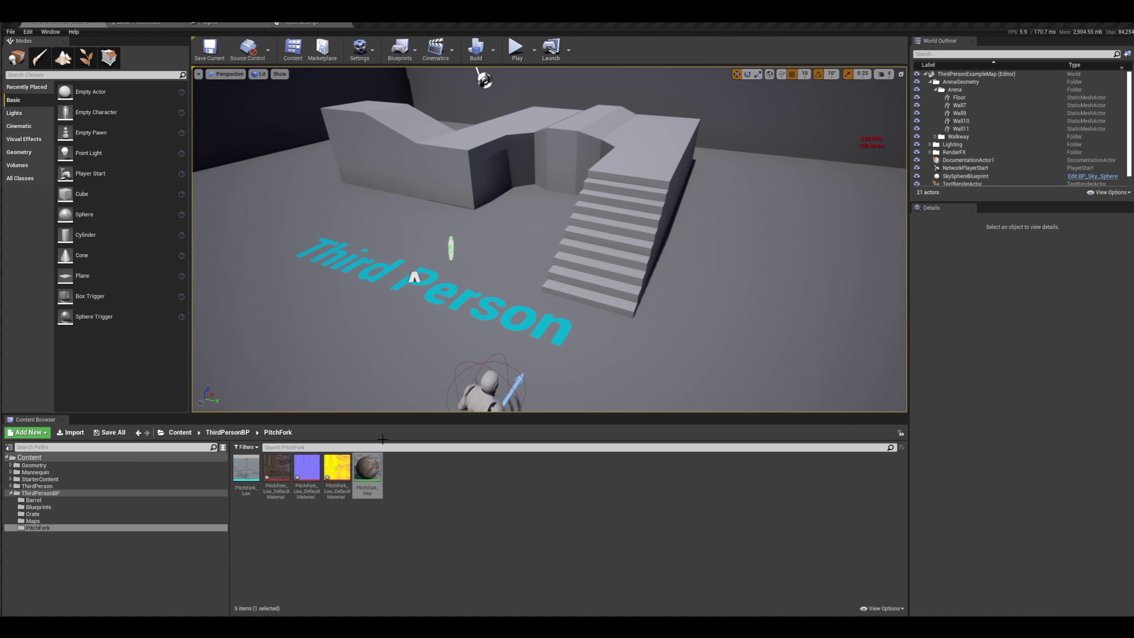
{"action": "left_click_drag", "start_coordinate": [245, 468], "coordinate": [586, 333]}
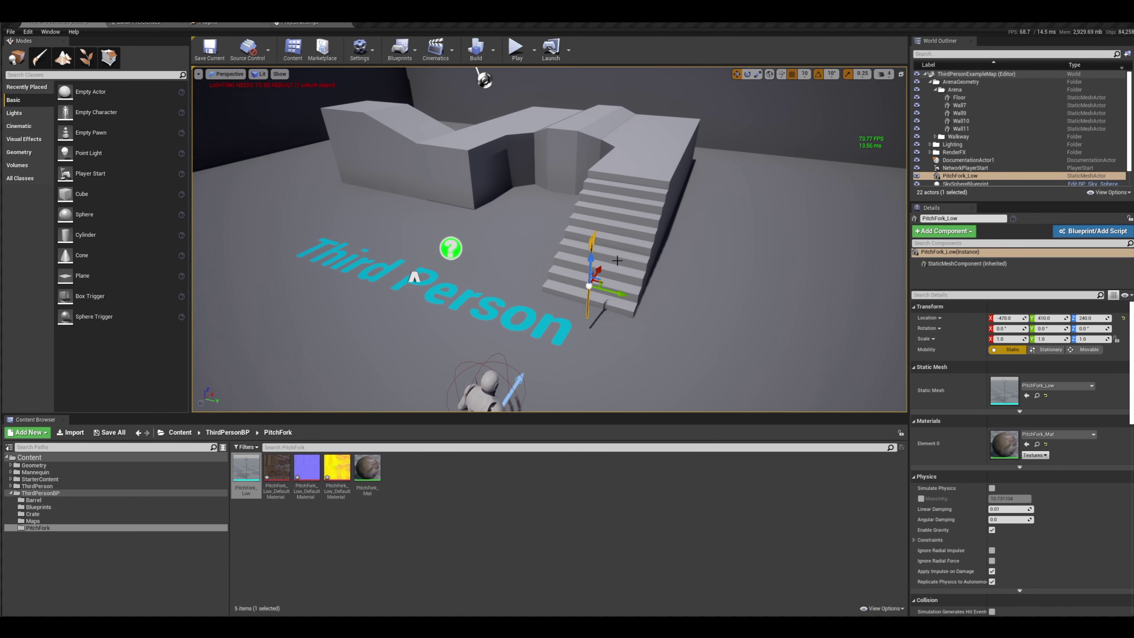
Rotate the placed pitchfork about its X axis beside the third-person character
{"action": "key", "text": "w"}
{"action": "right_click_drag", "start_coordinate": [617, 260], "coordinate": [487, 268]}
{"action": "key", "text": "d"}
{"action": "key", "text": "s"}
{"action": "key", "text": "w"}
{"action": "key", "text": "s"}
{"action": "key", "text": "d"}
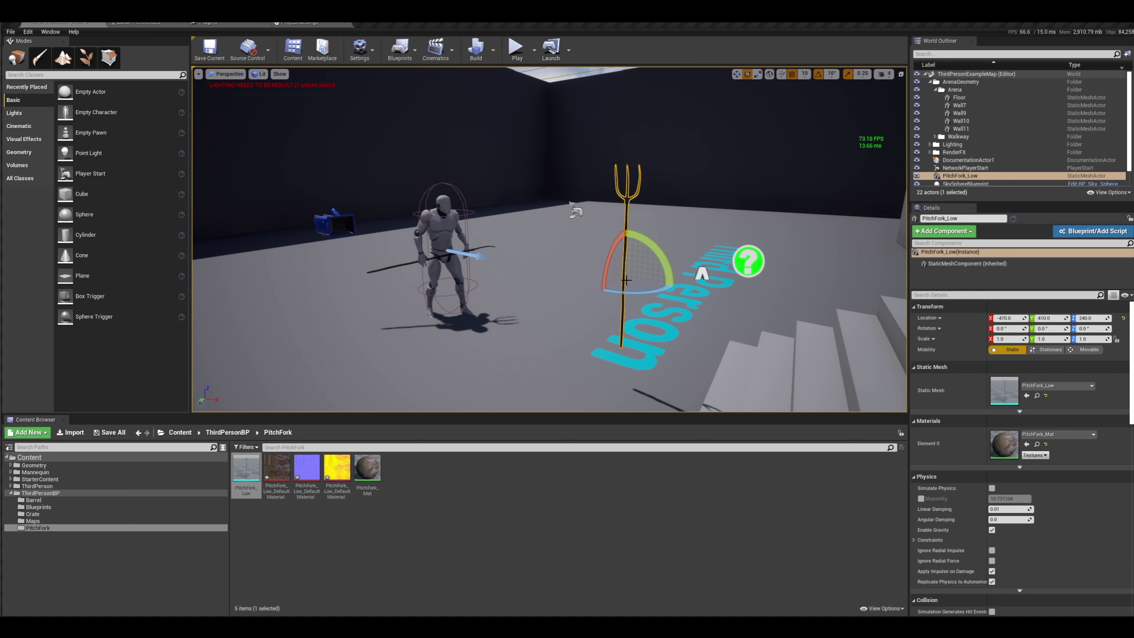
{"action": "left_click_drag", "start_coordinate": [608, 274], "coordinate": [605, 295]}
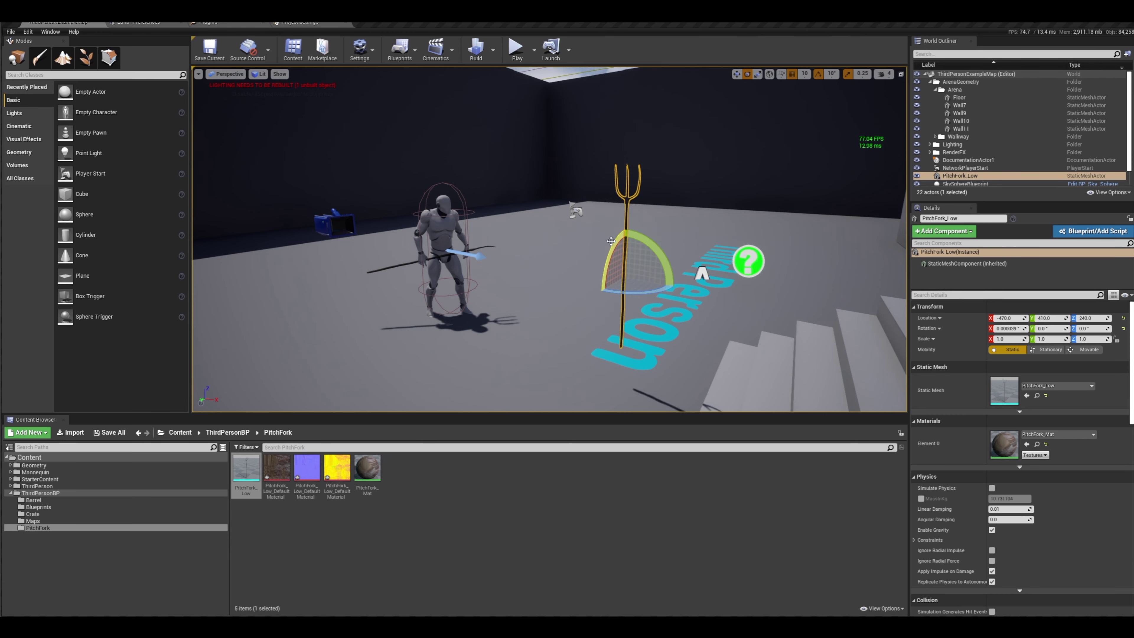